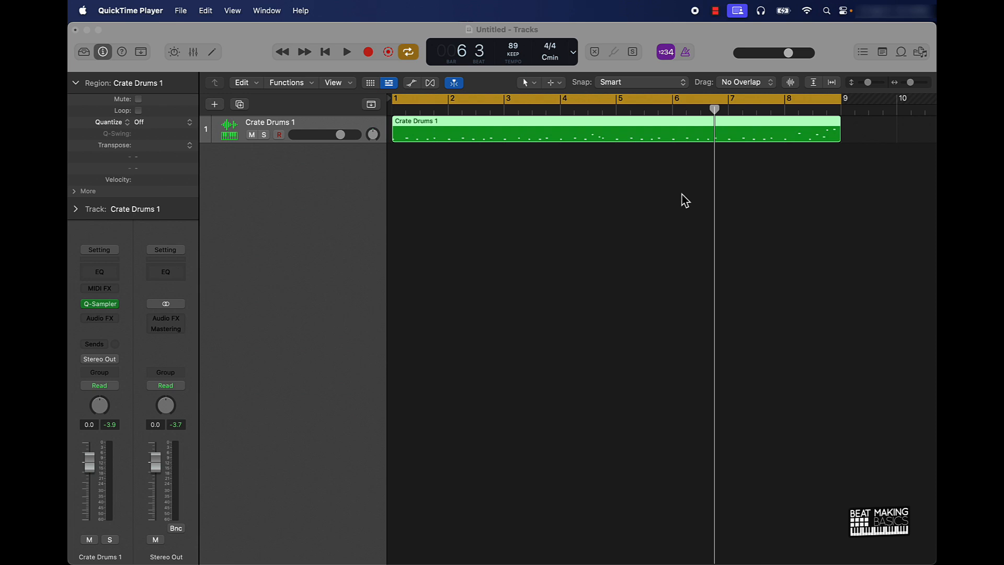
Step: Play the Crate Drums 1 loop, stop it, and return the playhead to the start with the Musical Typing keyboard closed
left_click(685, 200)
key("super+k")
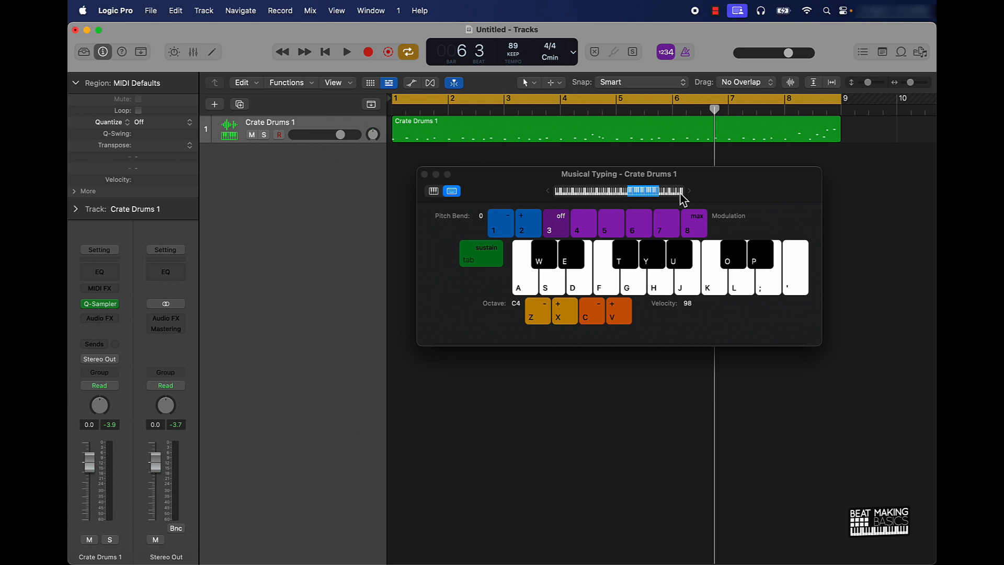
key("space")
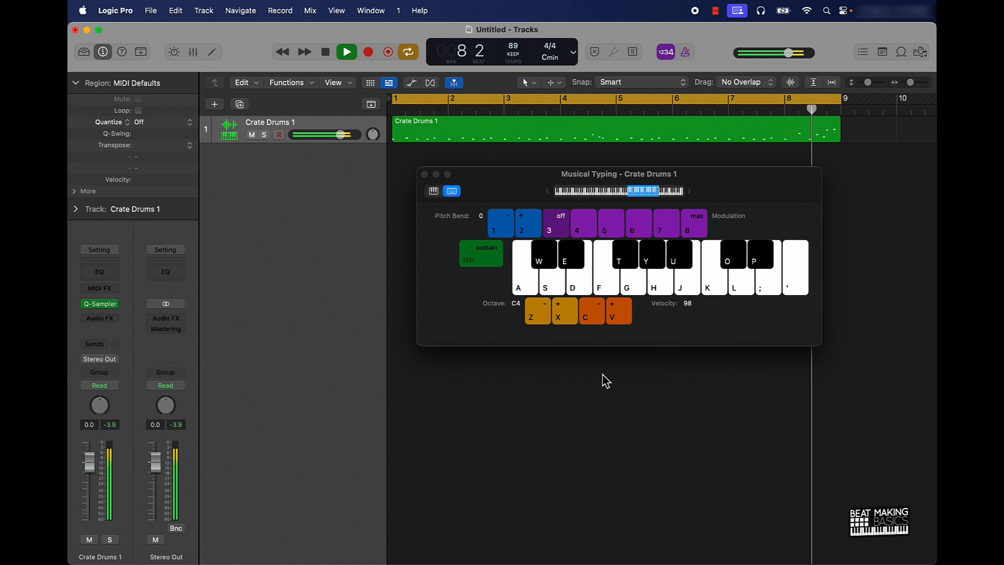
key("space")
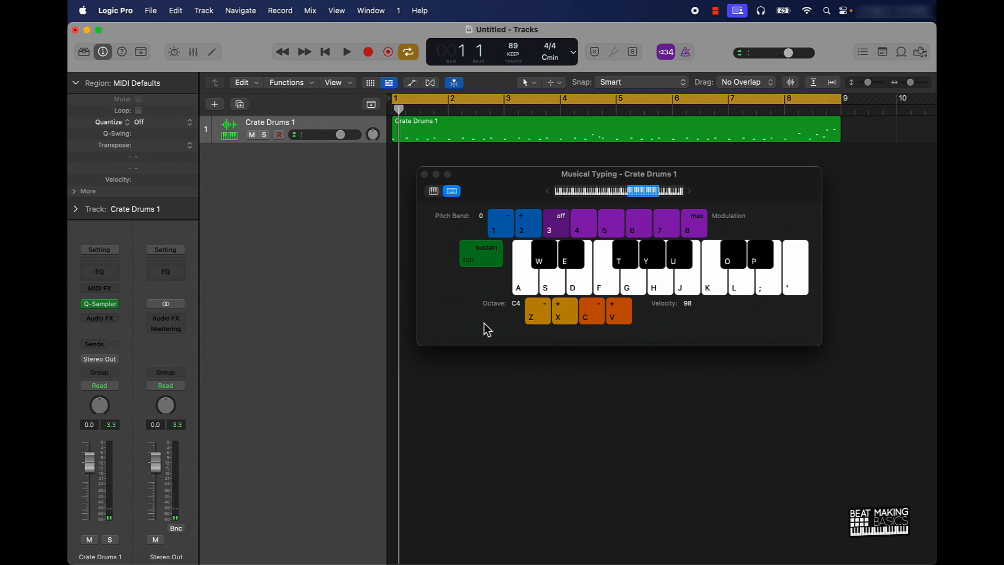
left_click(424, 174)
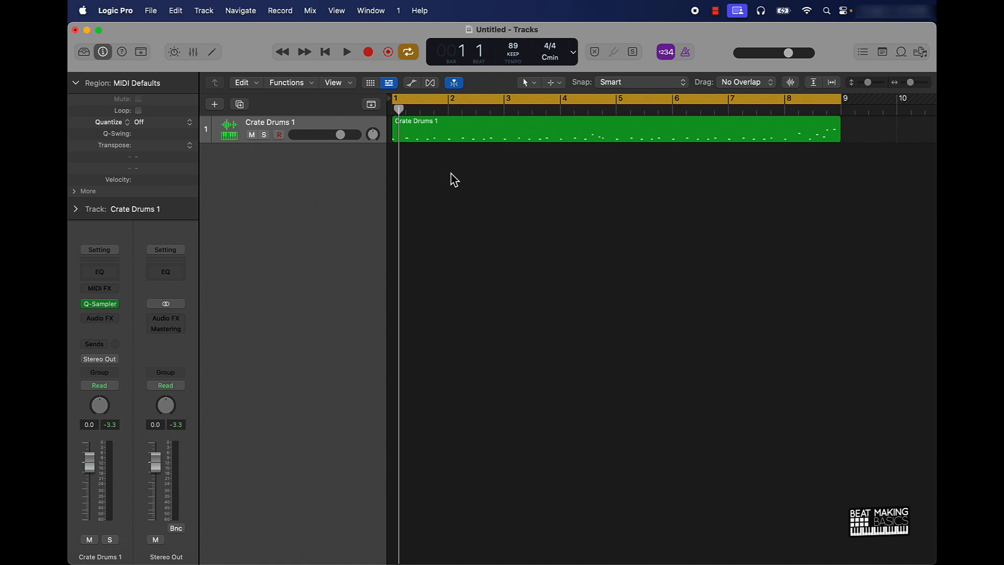
key("Return")
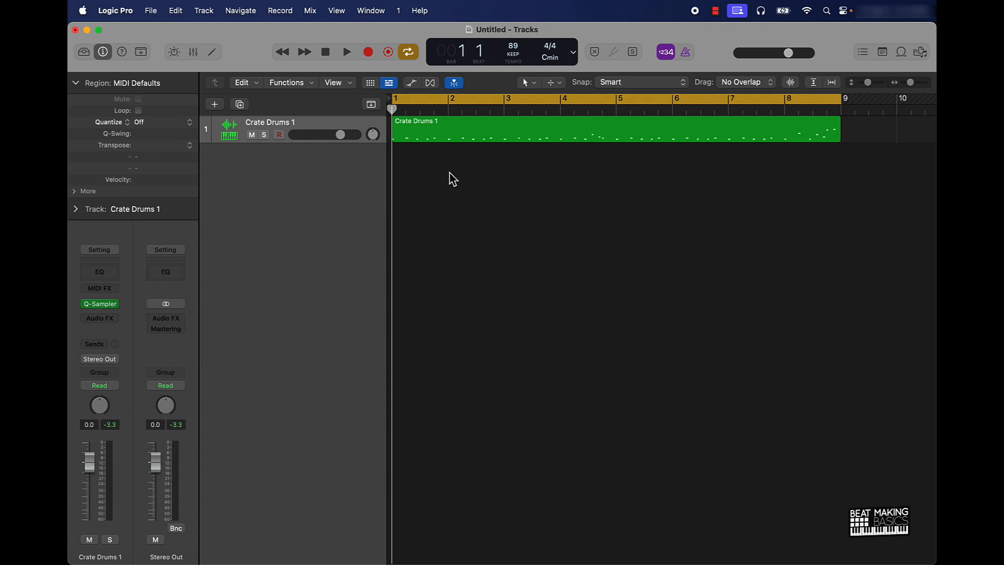
Step: Create one MIDI software instrument track with Default Patch as its instrument
left_click(214, 104)
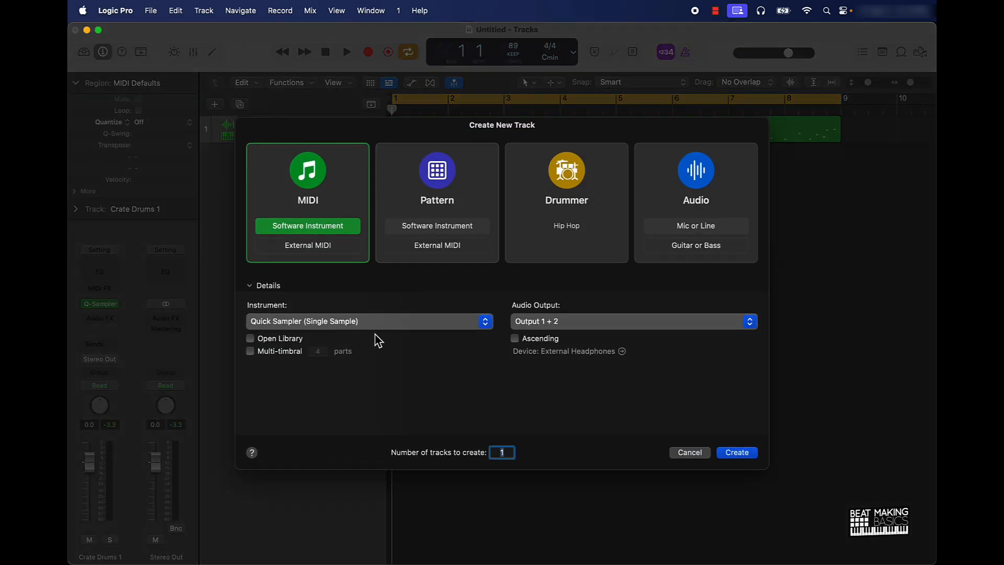
left_click(377, 321)
left_click(310, 187)
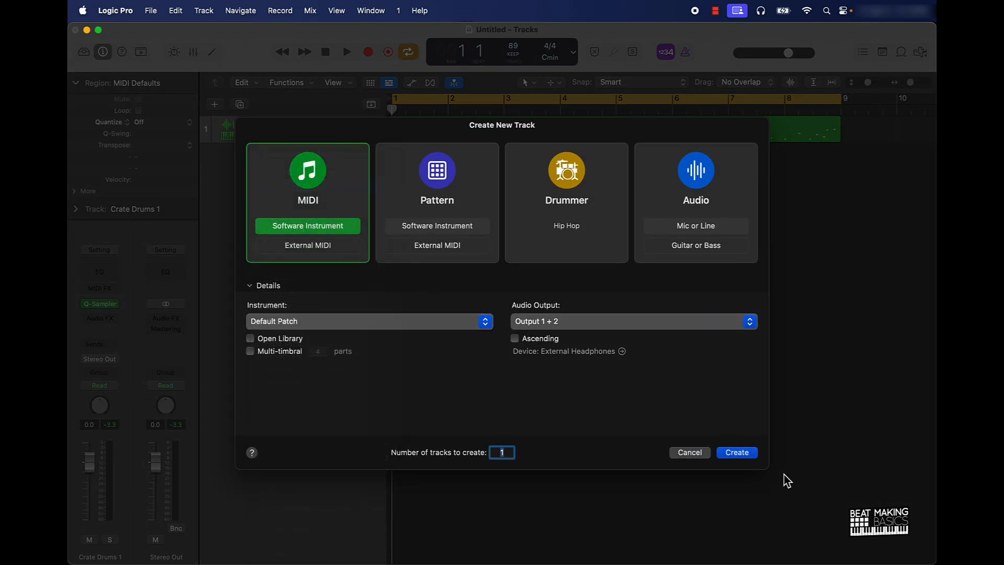
left_click(735, 453)
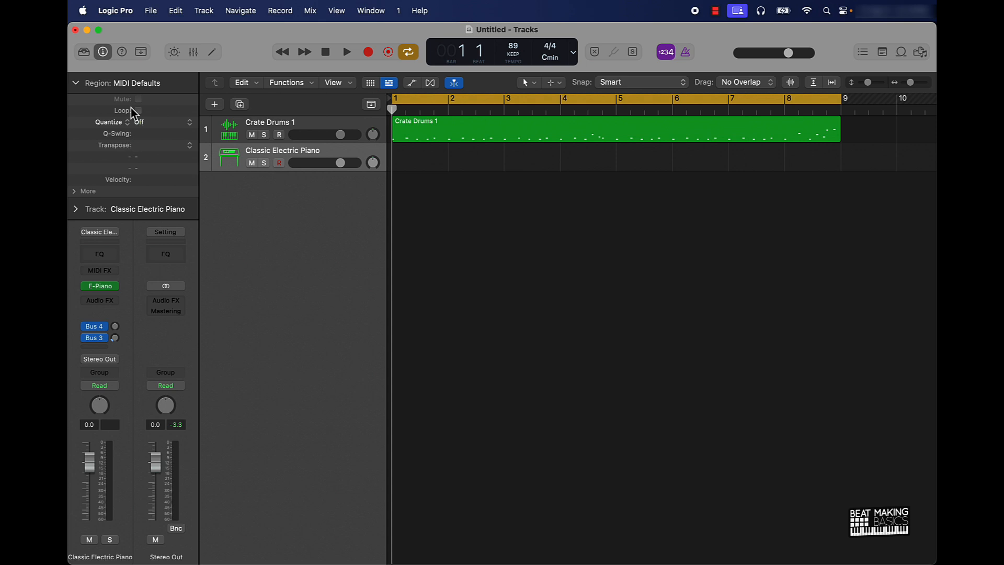
Step: Open the sound Library and load the Muted Bass patch from the Bass category on the new track
left_click(84, 52)
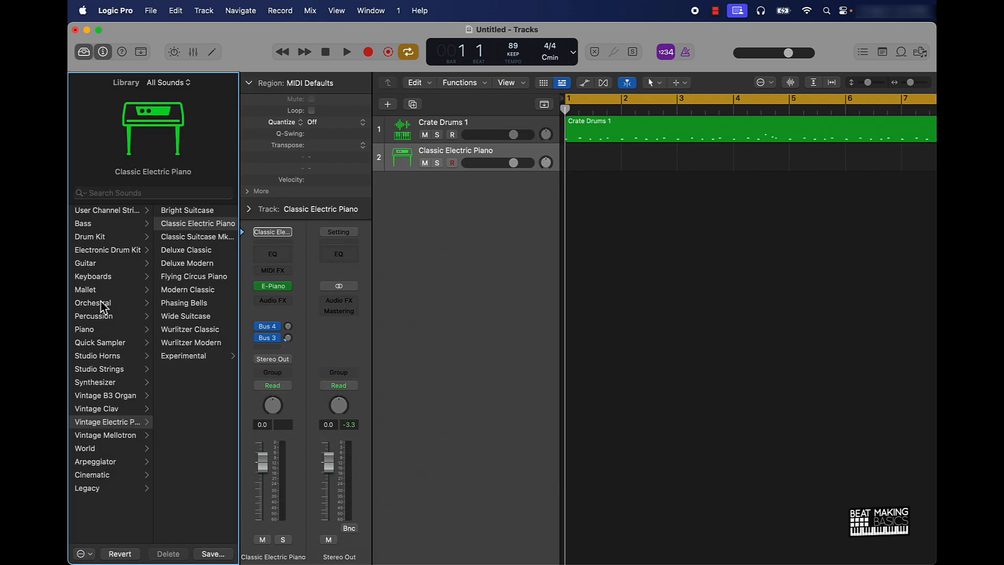
left_click(98, 264)
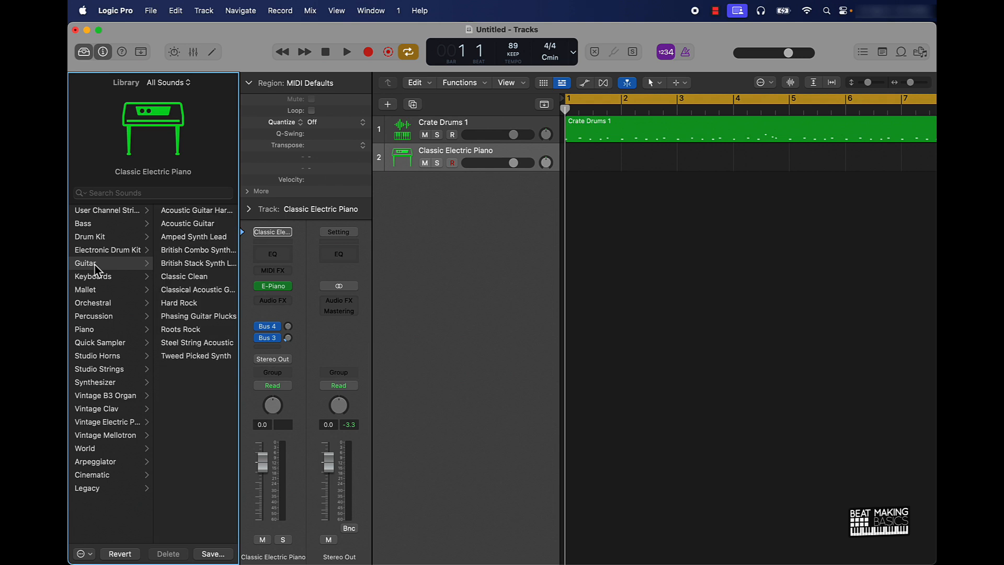
left_click(90, 224)
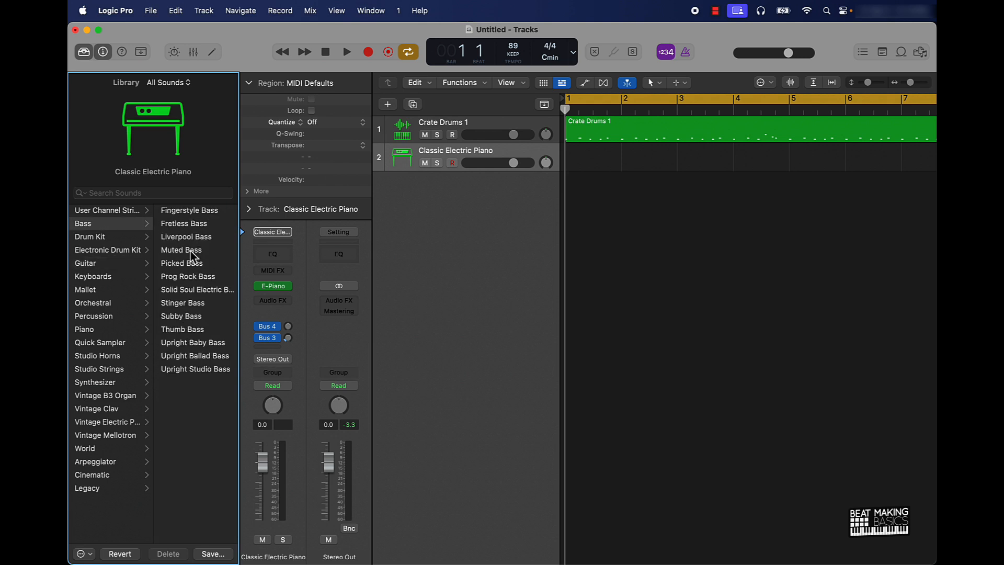
left_click(190, 252)
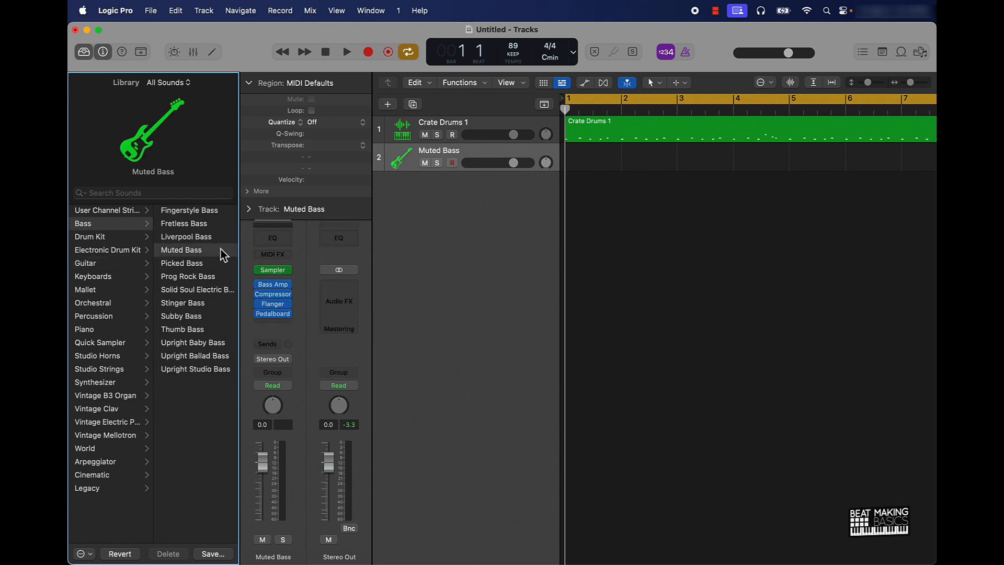
Step: Open the Musical Typing keyboard, lower its octave to C2, and audition the Muted Bass patch with a few notes
key("super+k")
key("k")
key("z")
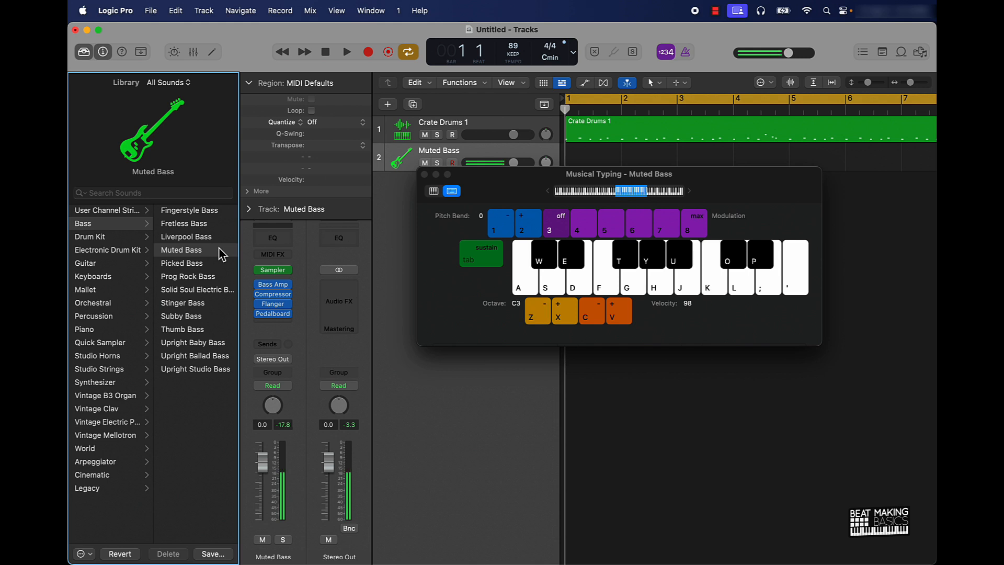
key("k")
key("a")
key("s")
key("d")
key("f")
key("a")
key("a")
key("d")
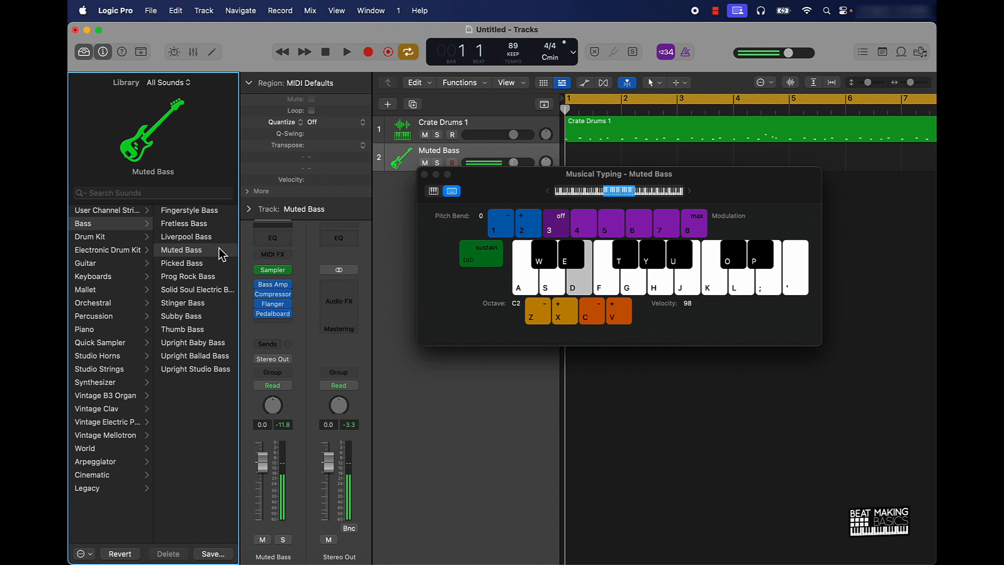
key("f")
key("g")
key("j")
key("h")
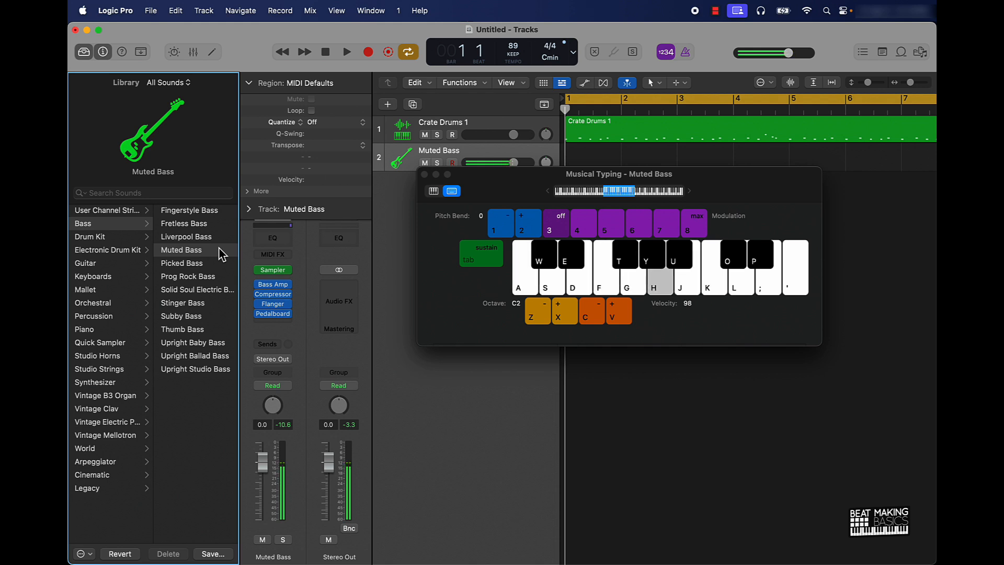
key("f")
key("a")
key("a")
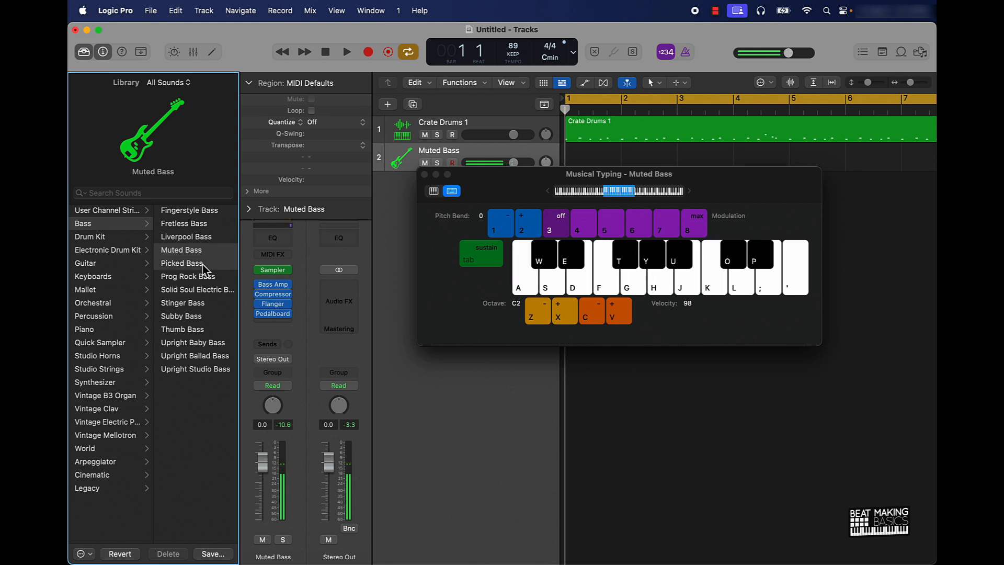
key("a")
Step: Try the Picked Bass, Prog Rock Bass and Liverpool Bass patches on the bass track and play test notes
left_click(203, 264)
left_click(198, 276)
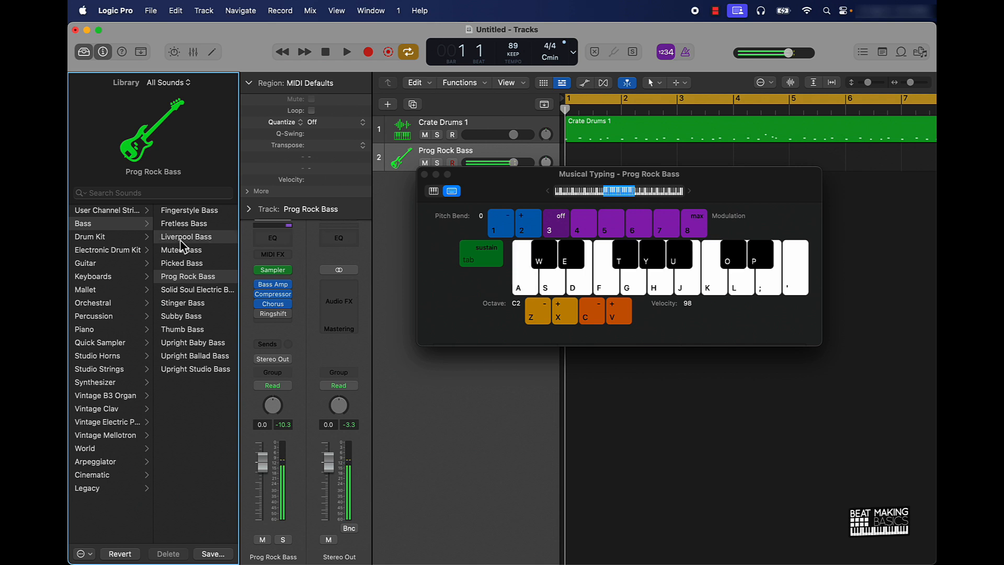
left_click(179, 238)
key("a")
key("s")
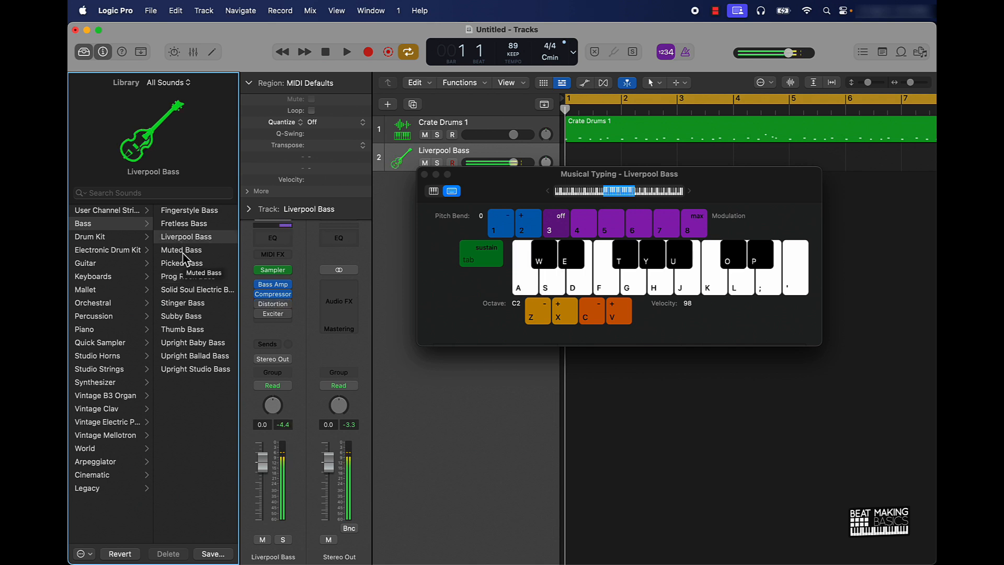
Step: Load the Fretless Bass patch on track 2 and audition it with the Musical Typing octave lowered to C1
left_click(184, 225)
key("s")
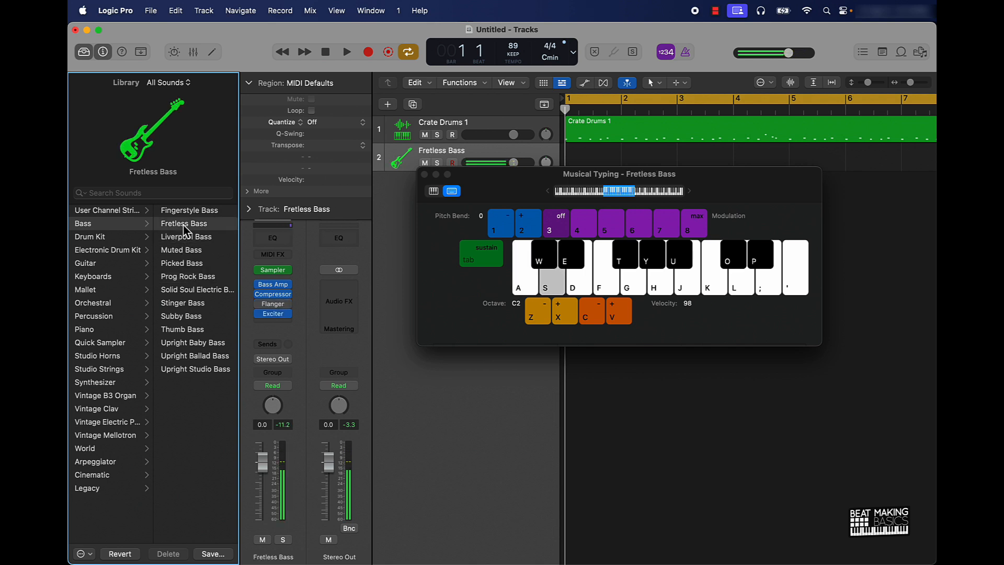
key("a")
key("z")
key("a")
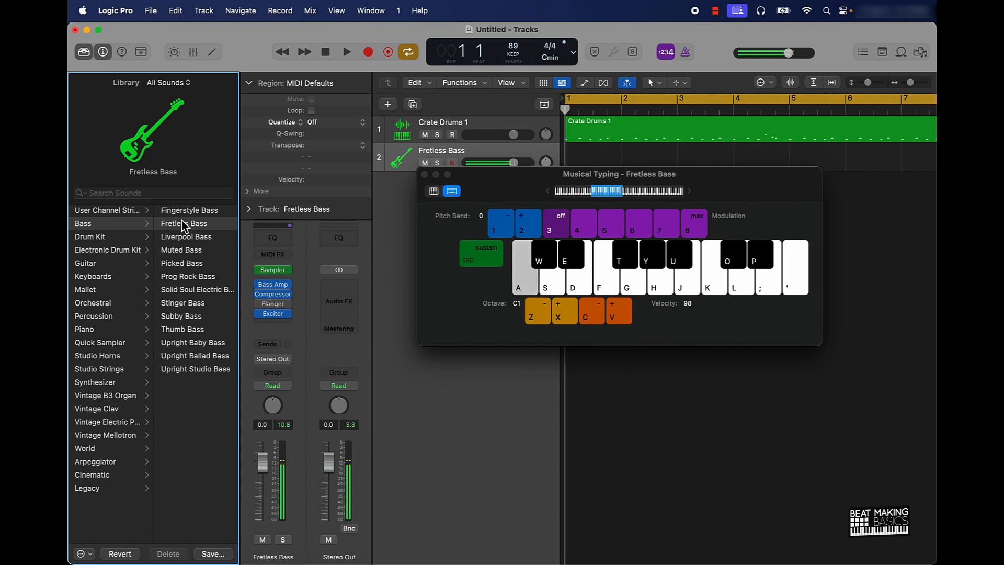
key("s")
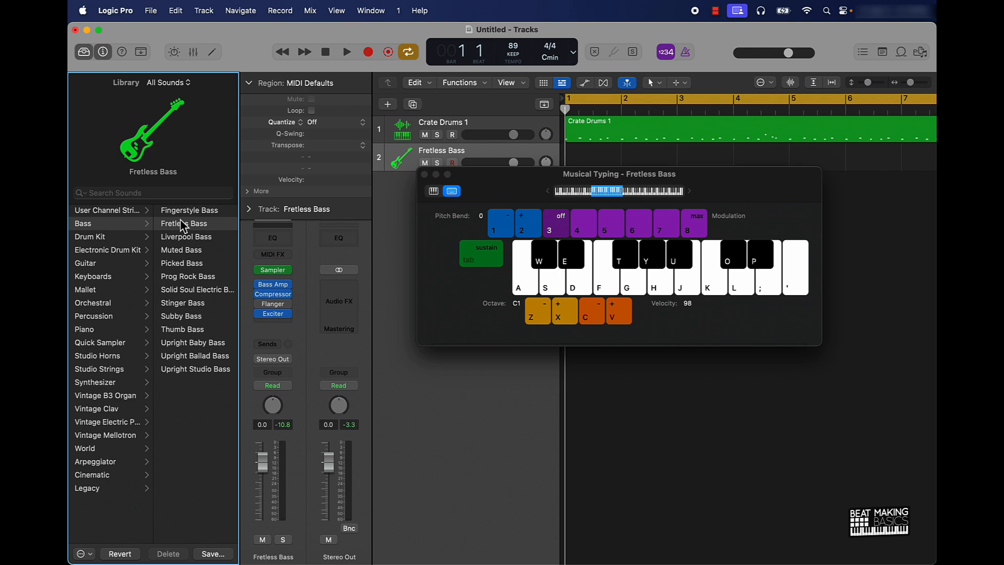
Step: Add another software instrument track below the Fretless Bass track, keeping Default Patch as the instrument
left_click(387, 104)
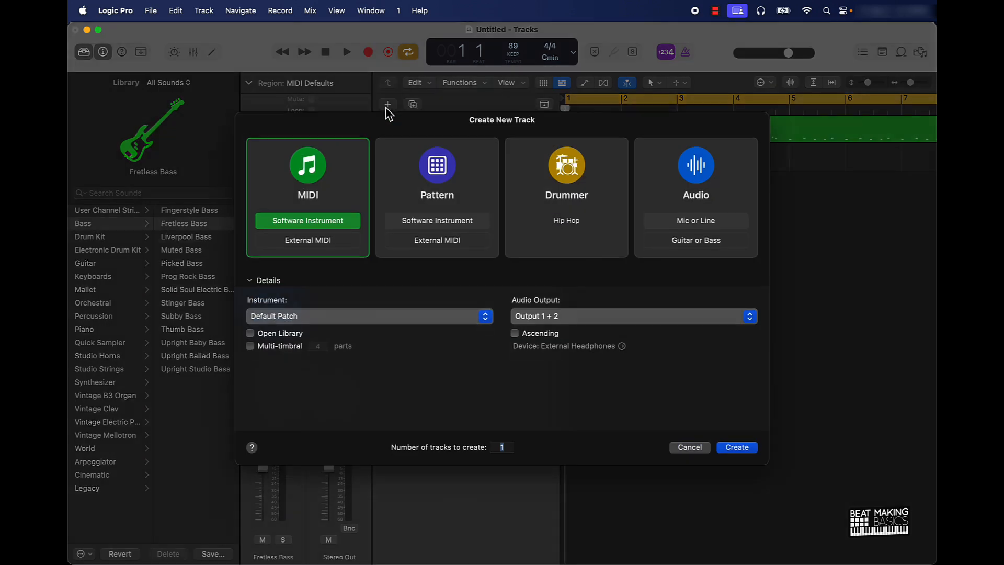
left_click(433, 321)
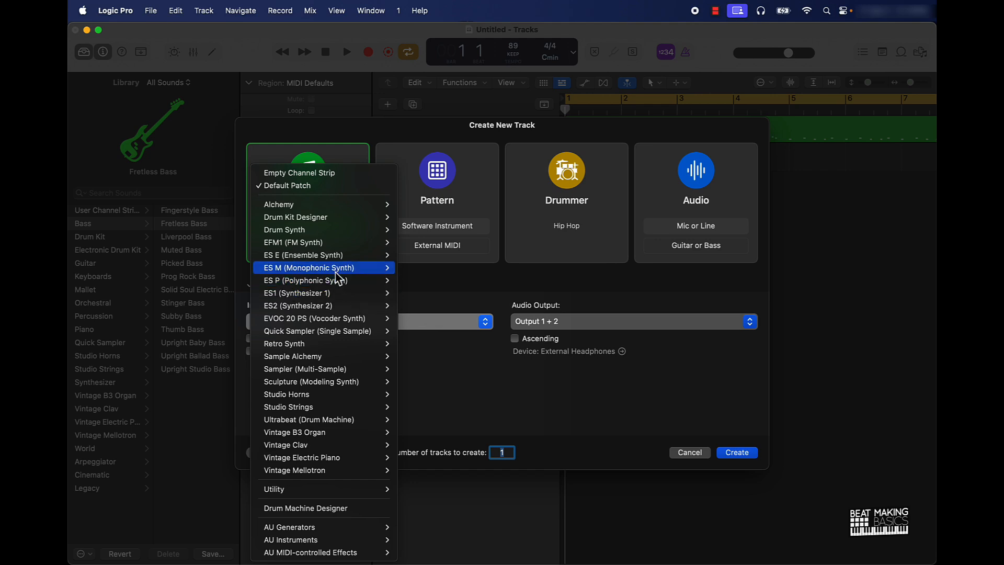
mouse_move(339, 274)
left_click(443, 290)
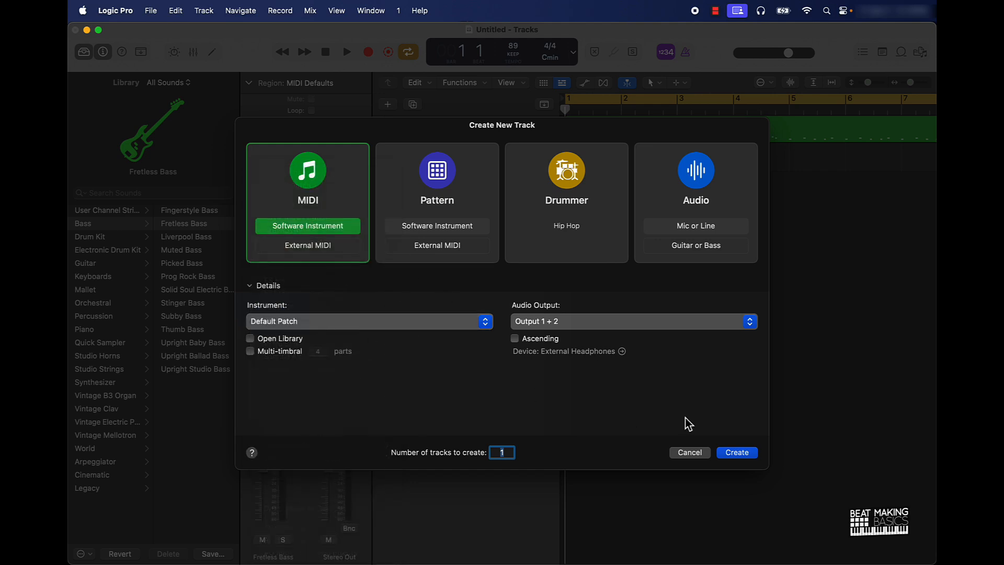
left_click(739, 459)
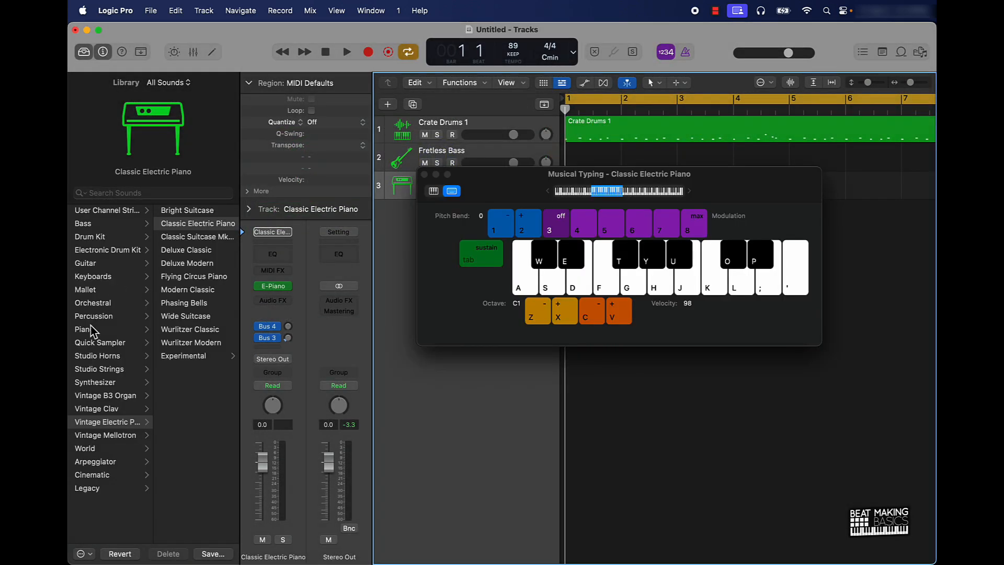
Step: Load and audition the Boesendorfer Grand Piano patch on track 3, moving the Musical Typing window clear of the track list
left_click(99, 330)
left_click(208, 209)
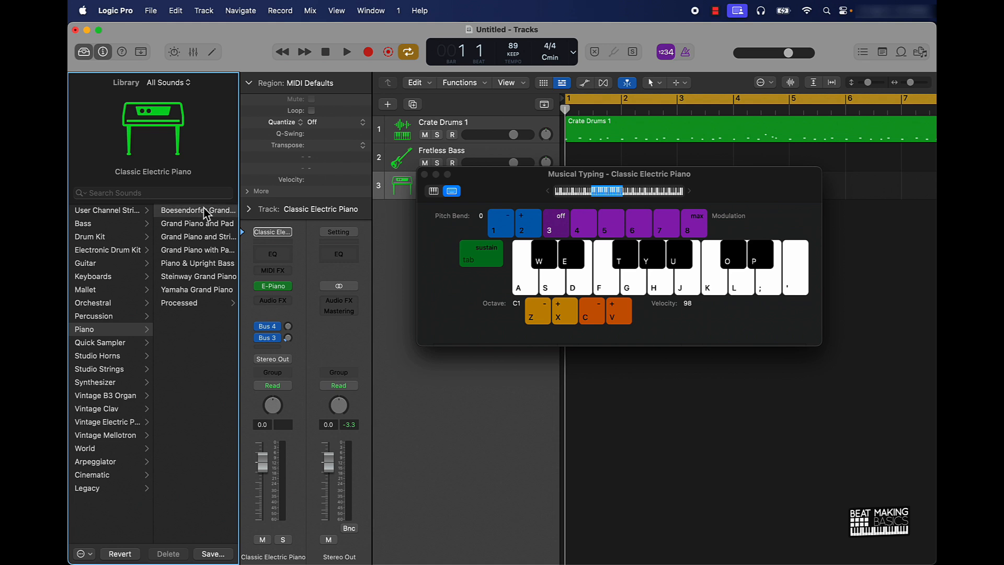
key("a")
key("g")
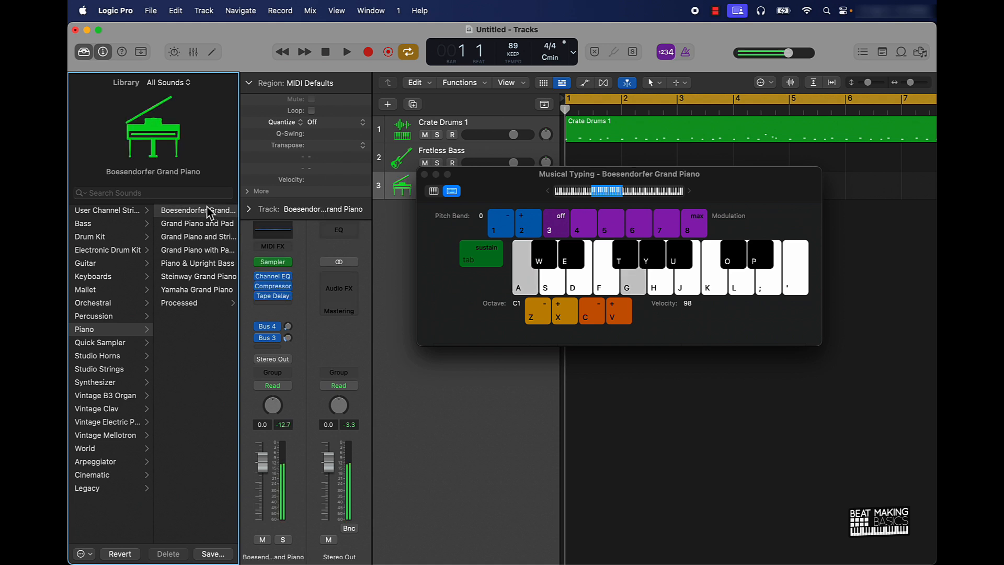
key("k")
key("semicolon")
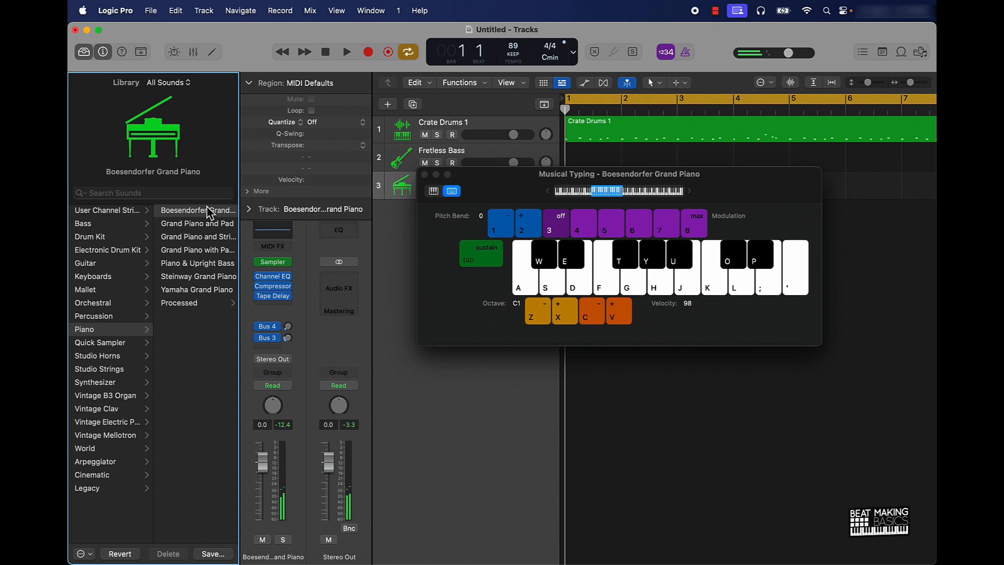
left_click_drag(506, 188, 523, 319)
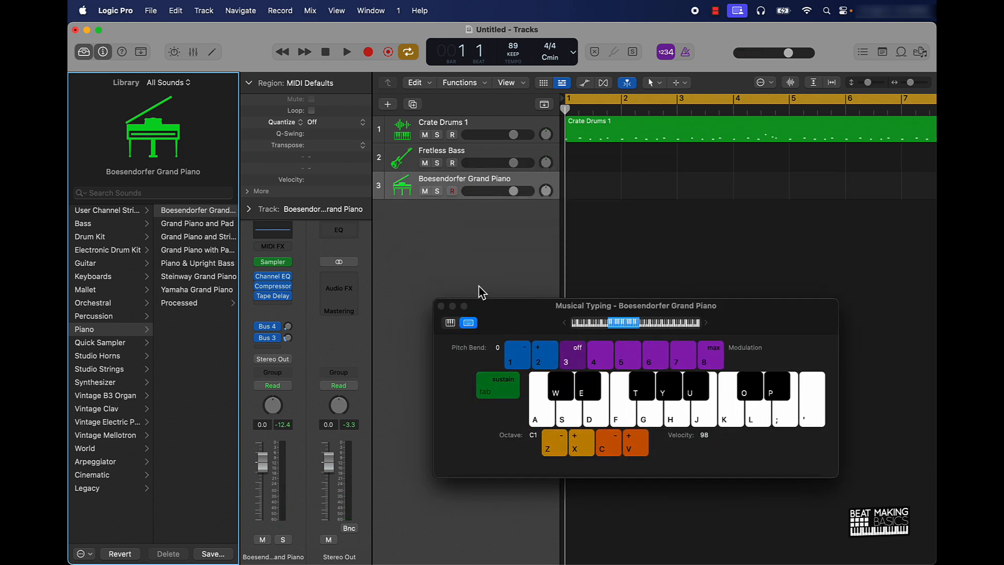
Step: Add a fourth software instrument track and load the Modern Strings patch from the Orchestral Strings category, playing a test note
left_click(388, 105)
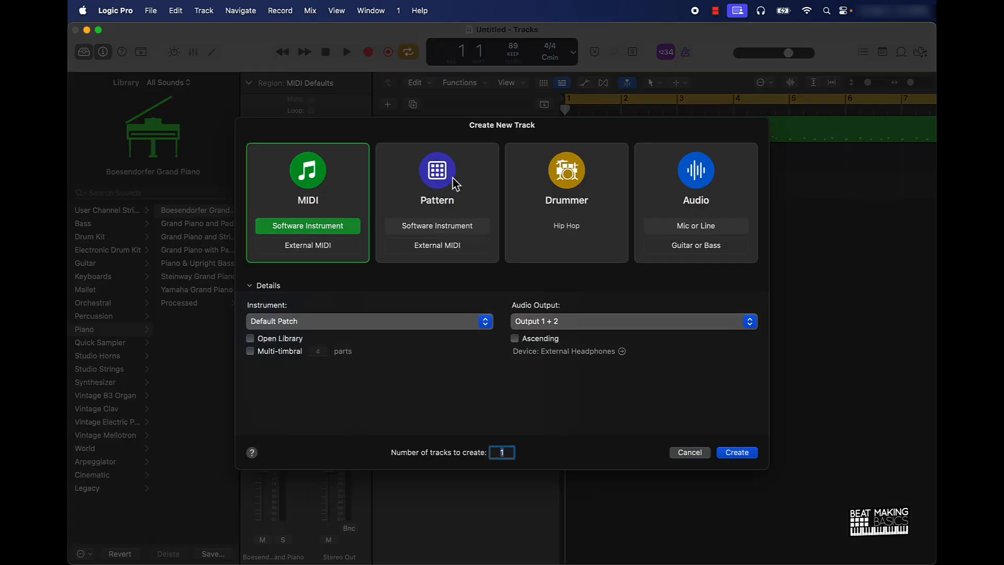
left_click(736, 452)
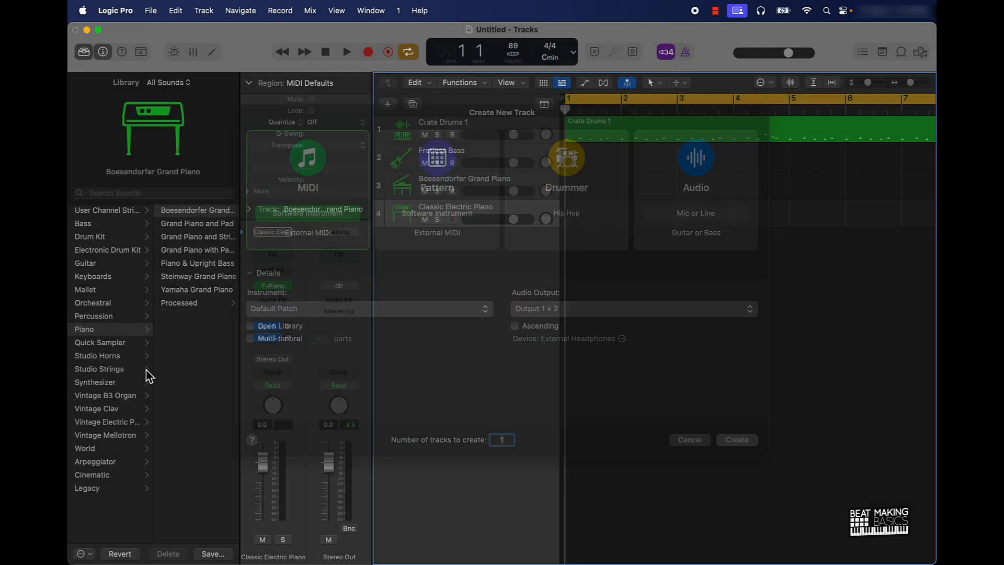
left_click(110, 305)
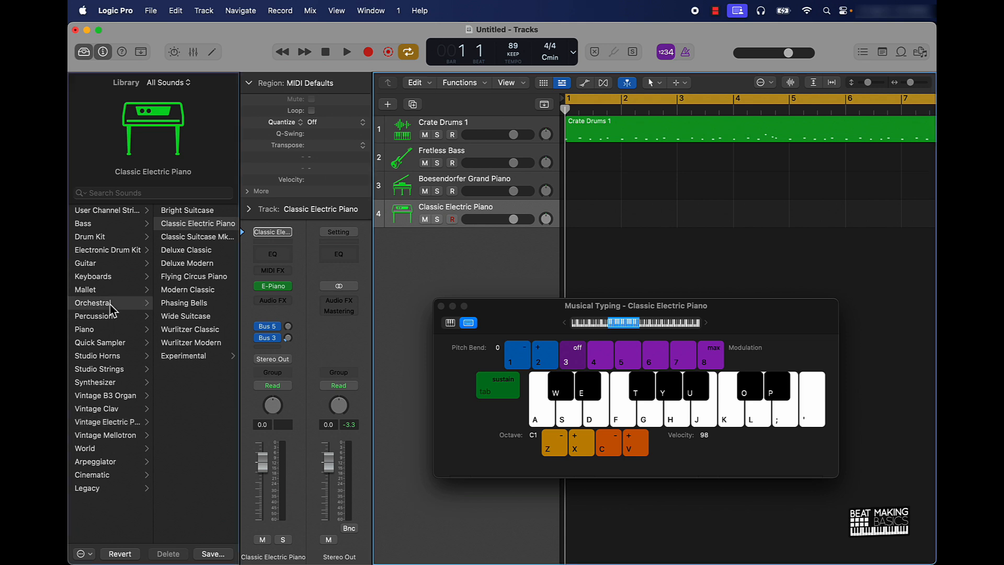
left_click(172, 294)
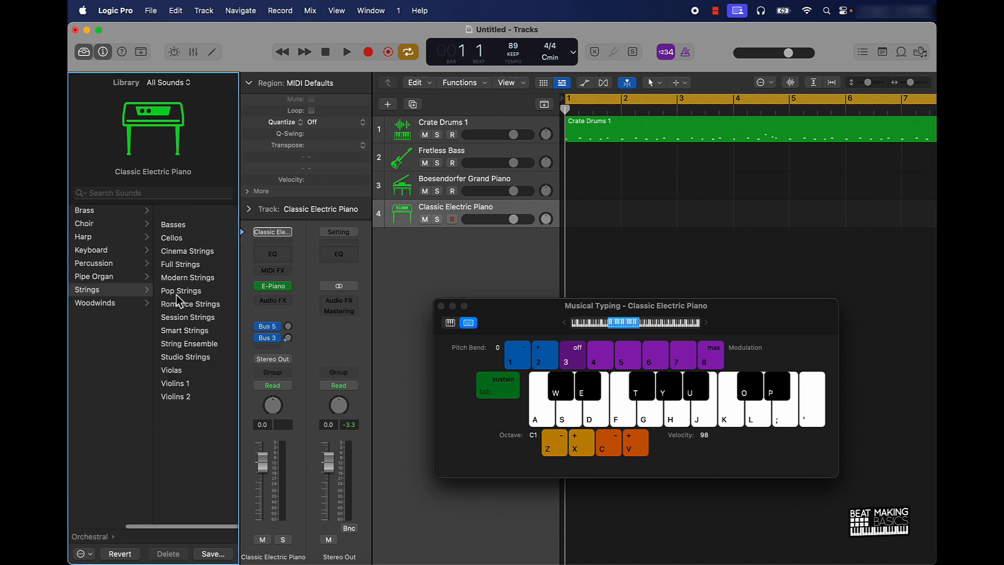
left_click(198, 286)
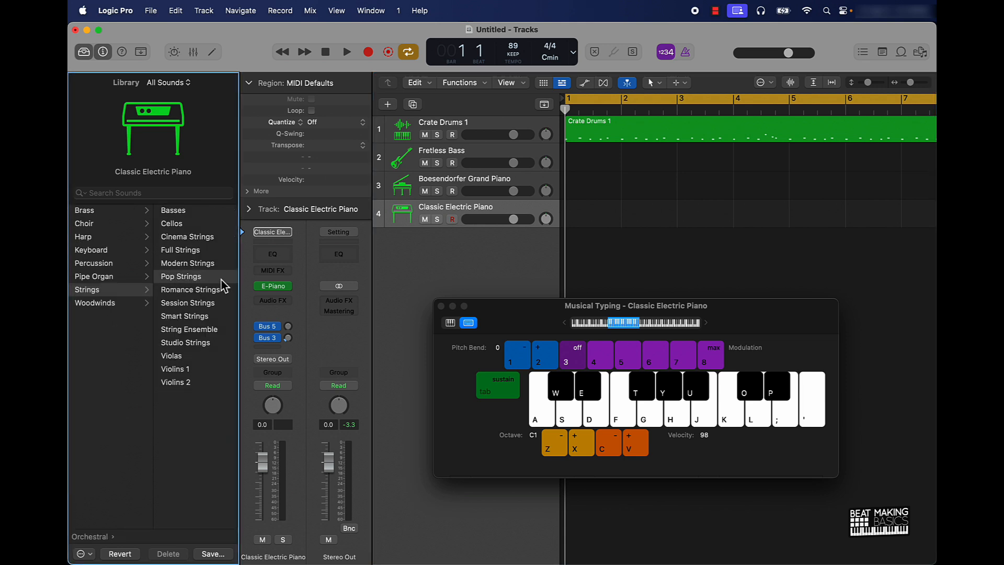
left_click(195, 266)
key("a")
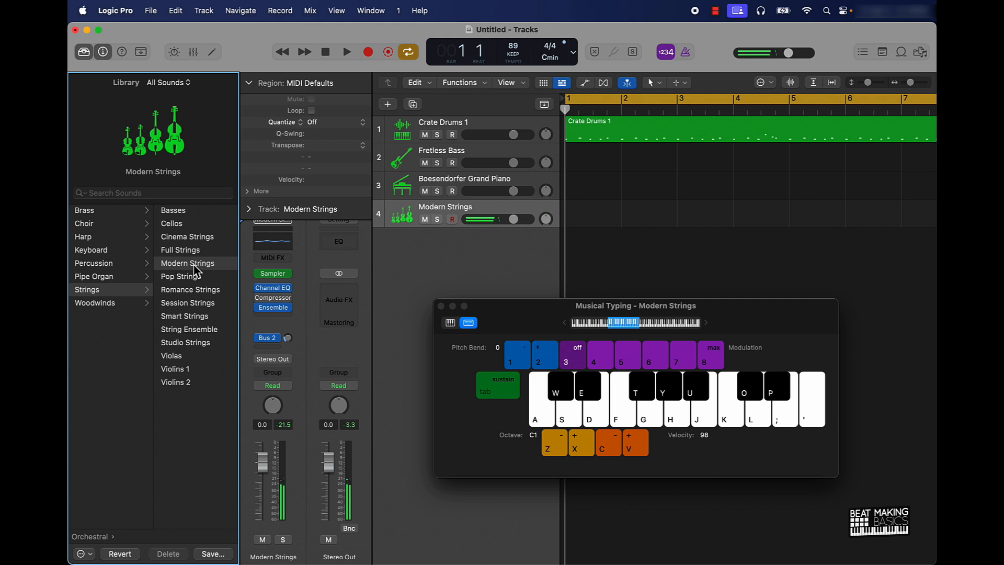
Step: Audition the Modern Strings patch on track 4 with notes and chords, raising the Musical Typing octave to C2
key("s")
key("f")
key("j")
key("g")
key("k")
key("d")
key("x")
key("d")
key("g")
key("k")
key("d")
key("g")
key("k")
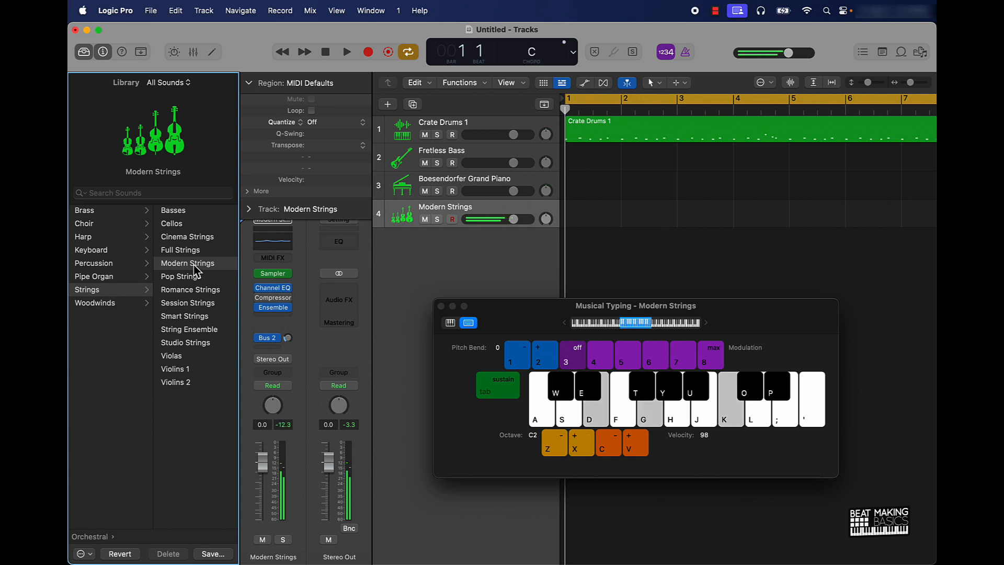
key("semicolon")
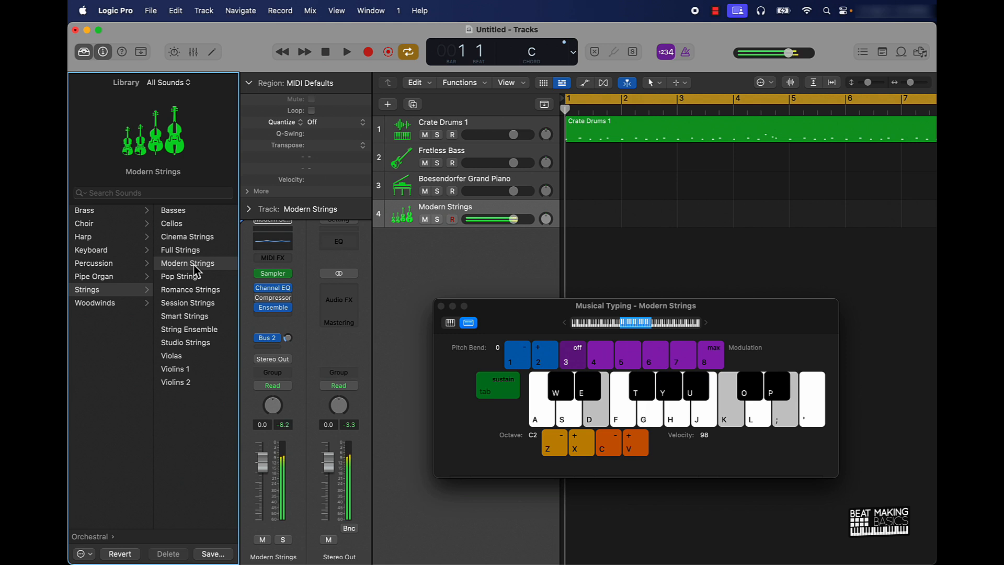
Step: Replace track 4's patch with String Ensemble and play a test chord
left_click(190, 330)
key("d")
key("g")
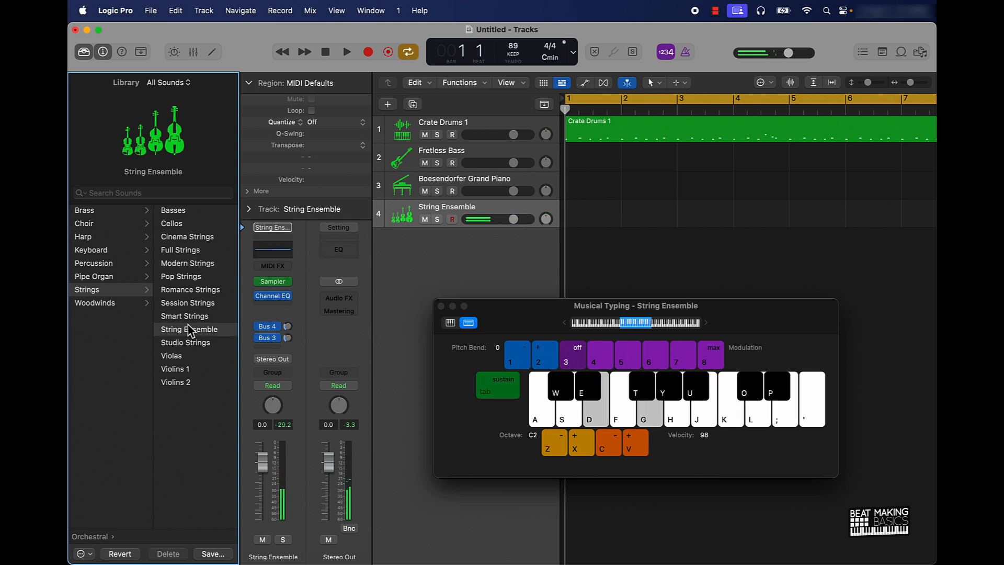
key("k")
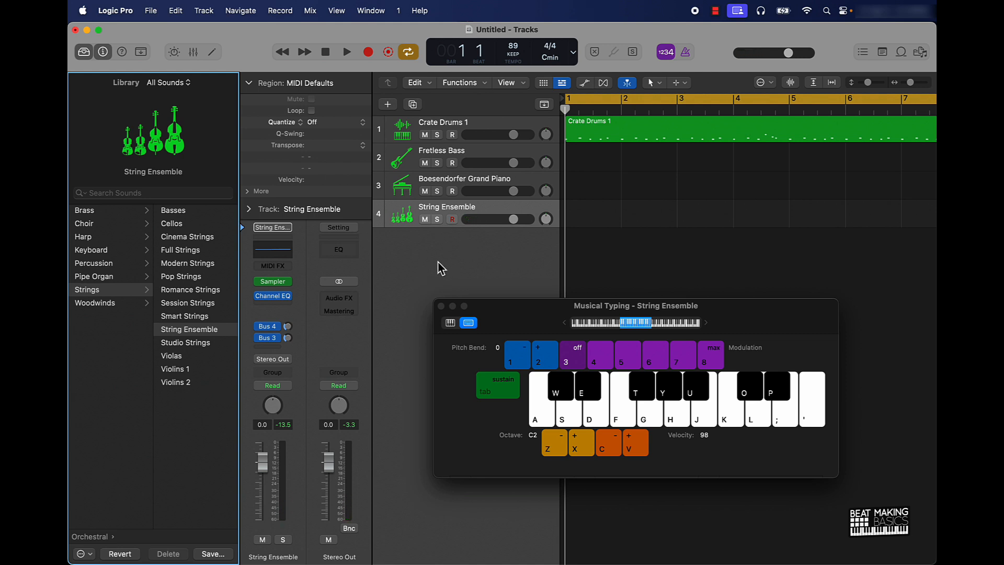
Step: Add a fifth software instrument track with Default Patch and load Sugar Hill from the Studio Horns 7-Piece Section category
left_click(388, 104)
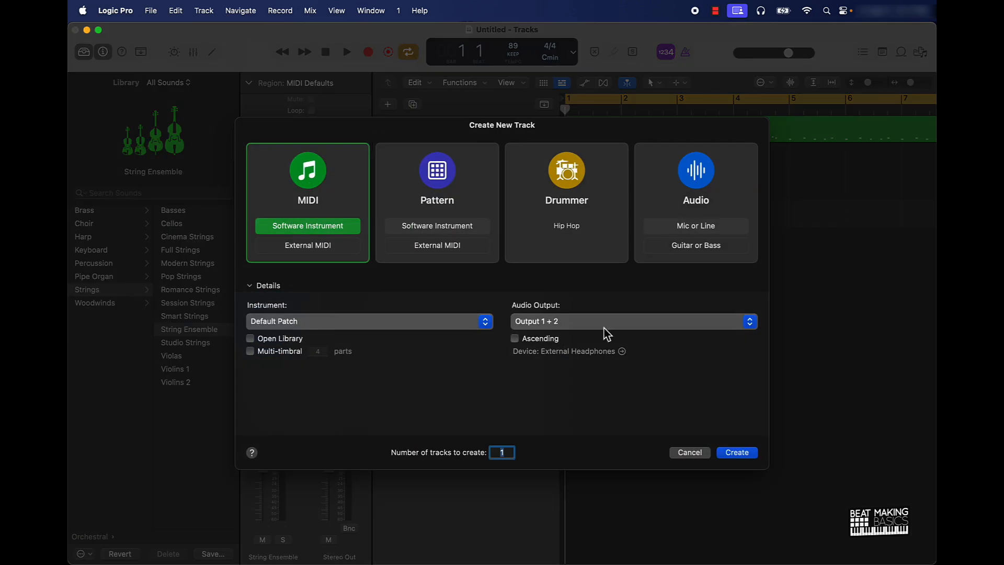
left_click(718, 452)
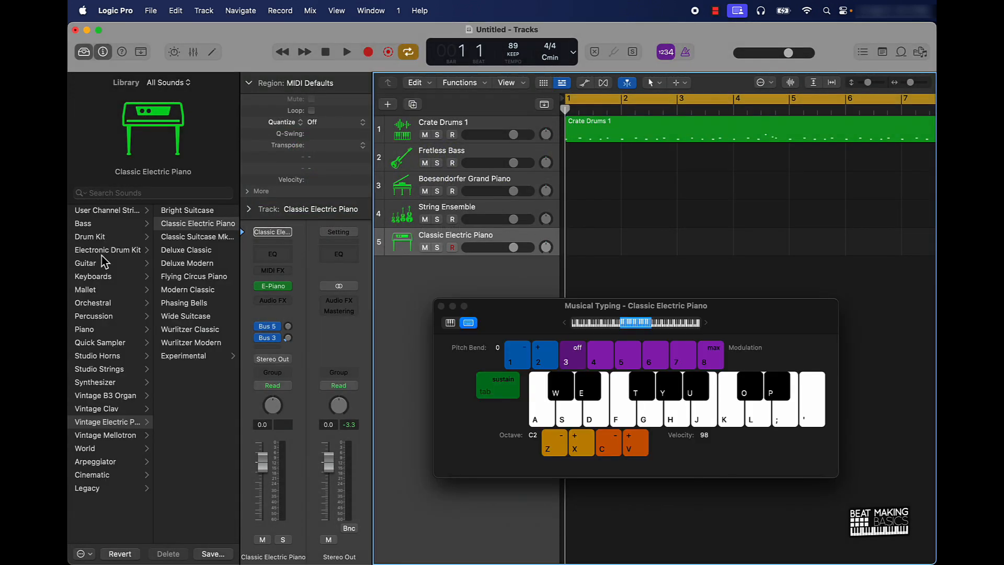
left_click(117, 361)
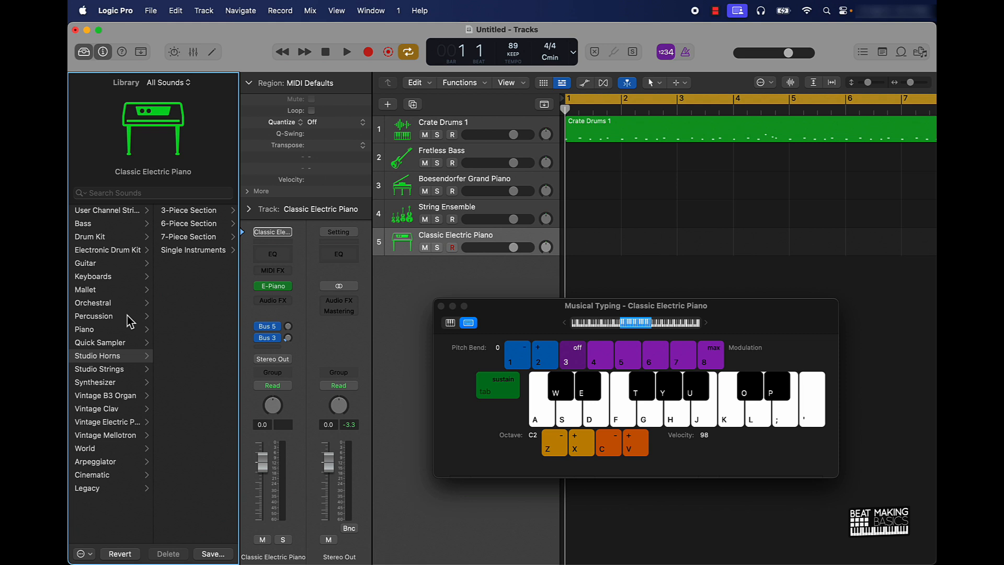
left_click(186, 238)
left_click(190, 236)
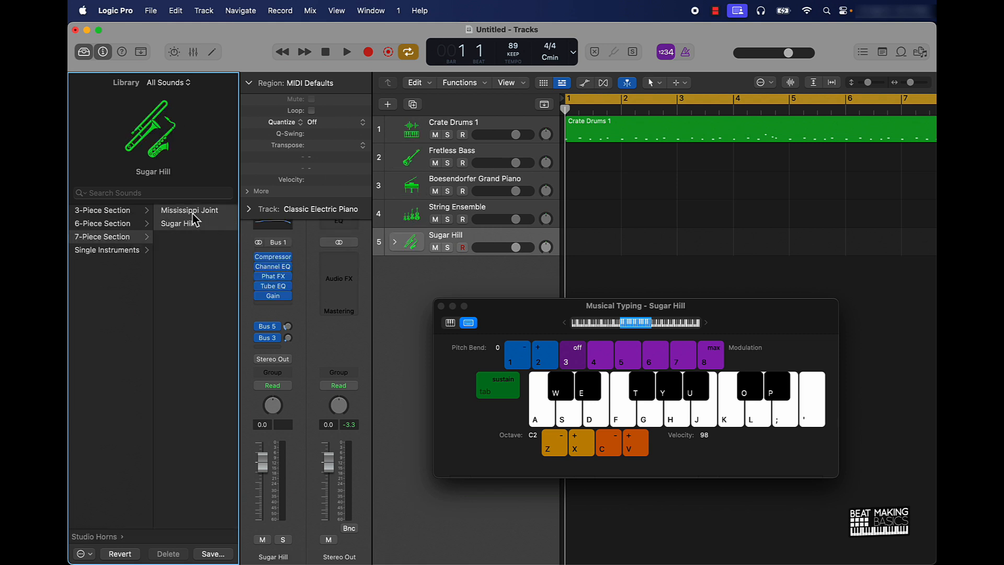
Step: Try the Mississippi Joint horn patch on track 5 with a test note and switch back to Sugar Hill
left_click(191, 211)
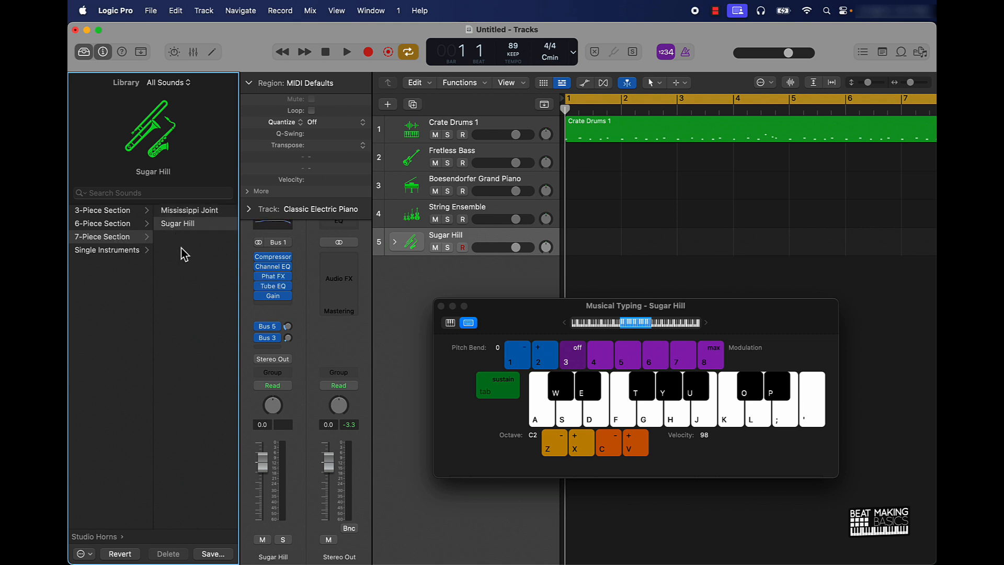
left_click(192, 212)
key("a")
left_click(190, 224)
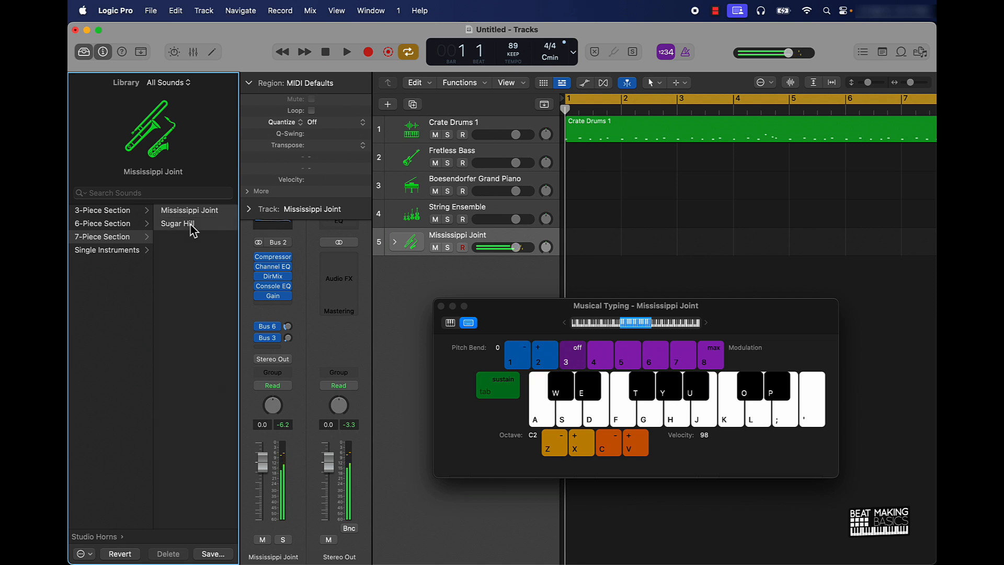
Step: Load the Little Brazil patch from the 6-Piece Section category on track 5 and play test notes
left_click(133, 224)
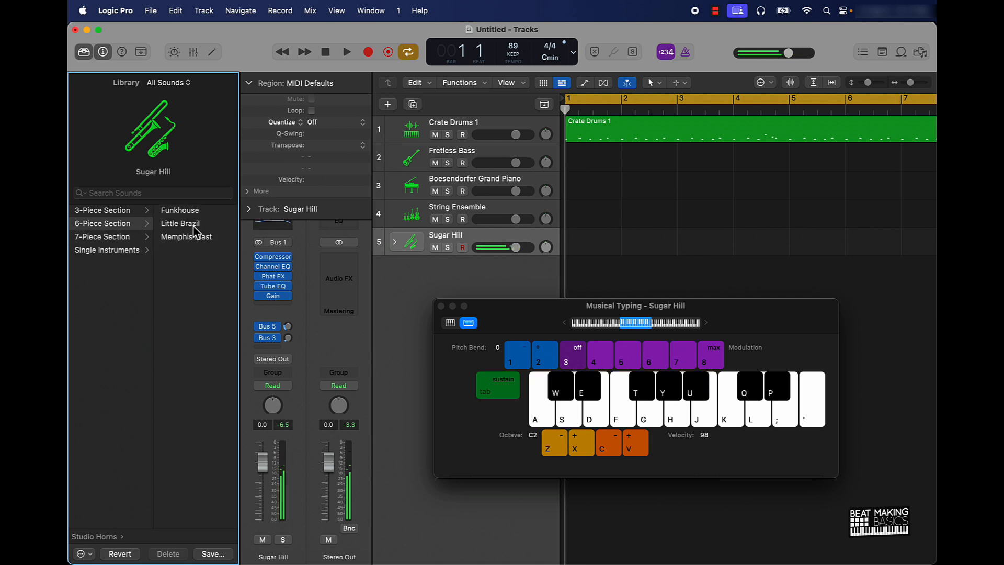
left_click(192, 226)
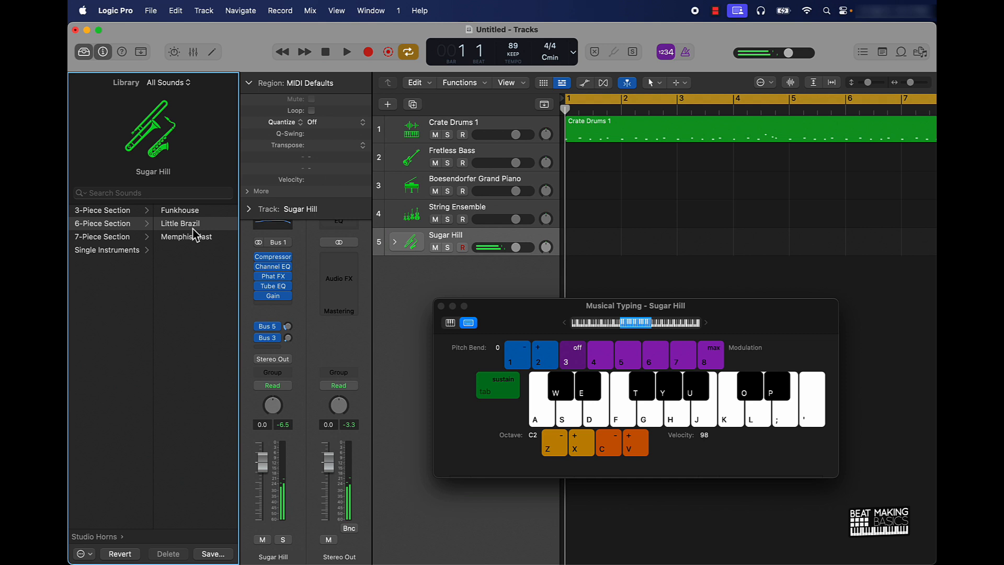
key("s")
key("a")
key("f")
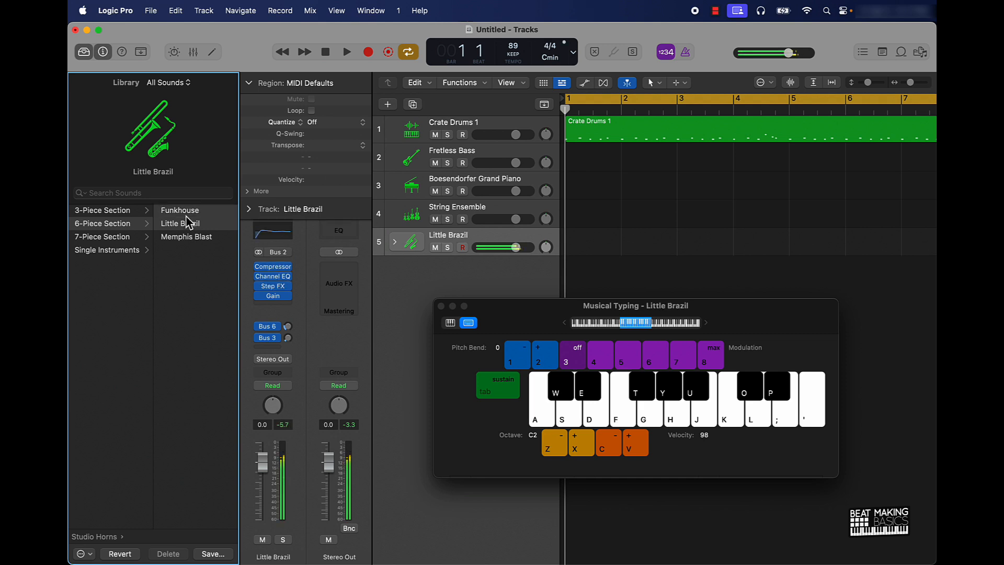
Step: Load the Funkhouse horn patch on track 5 and play test notes
key("Up")
key("a")
key("f")
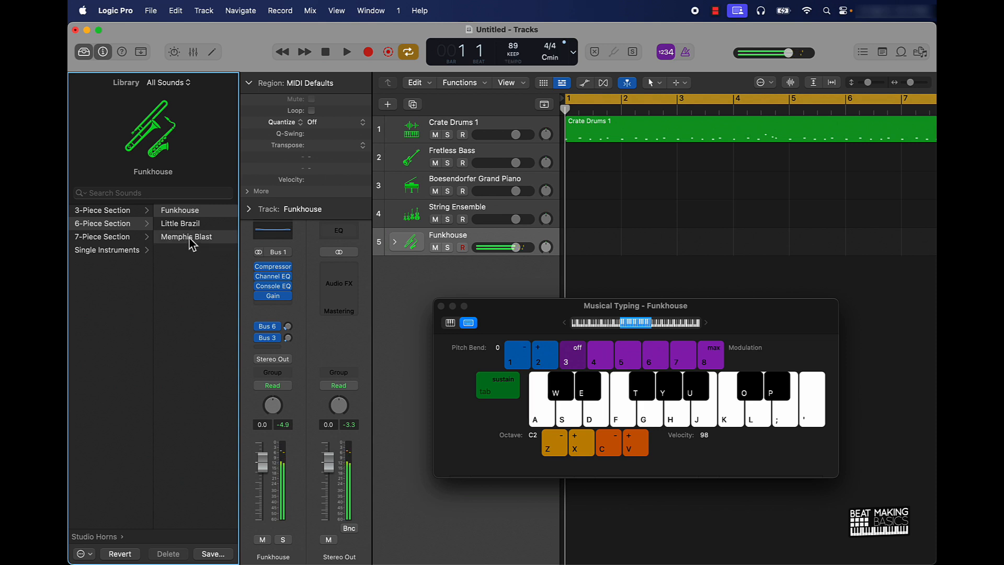
Step: Load the Memphis Blast horn patch on track 5 and play a short test phrase
left_click(187, 236)
key("a")
key("f")
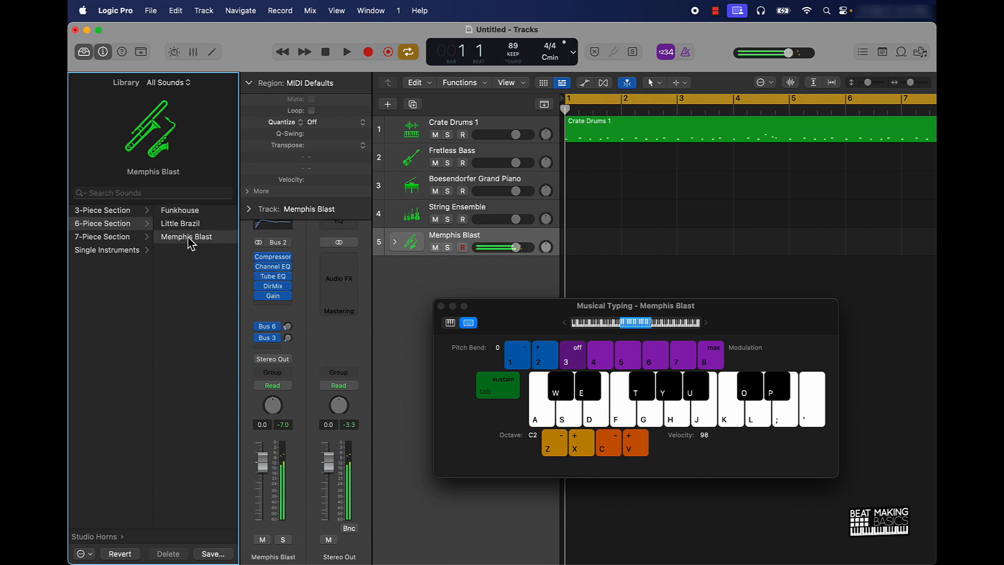
key("f")
key("j")
key("h")
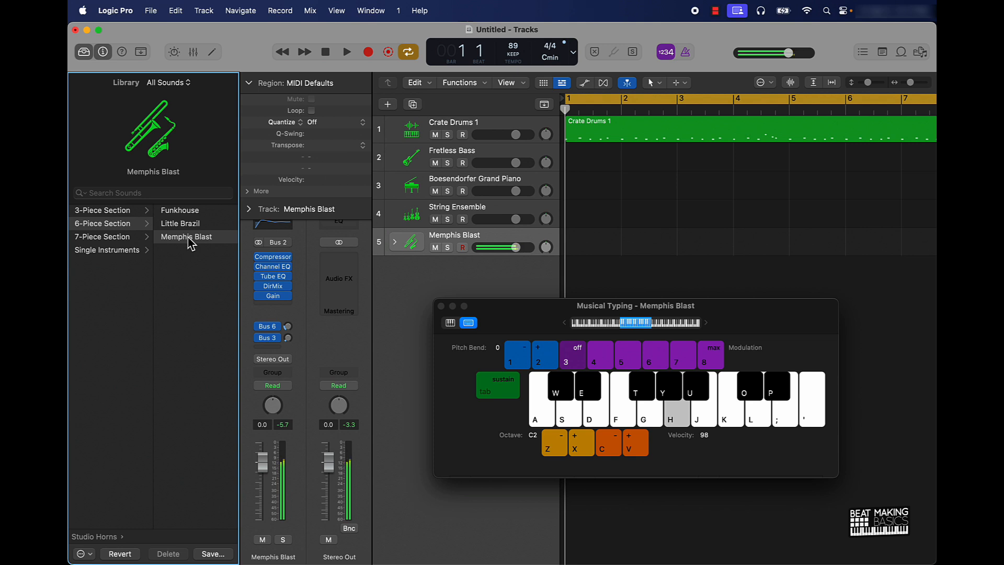
Step: Load the Studio Baritone Sax patch from the Single Instruments category on track 5 and audition it
left_click(119, 250)
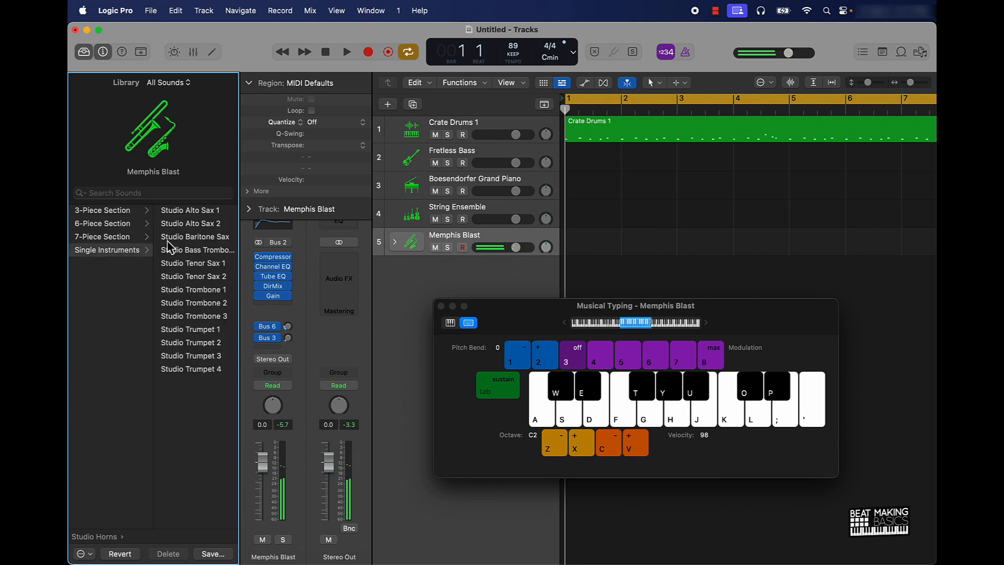
left_click(206, 238)
key("f")
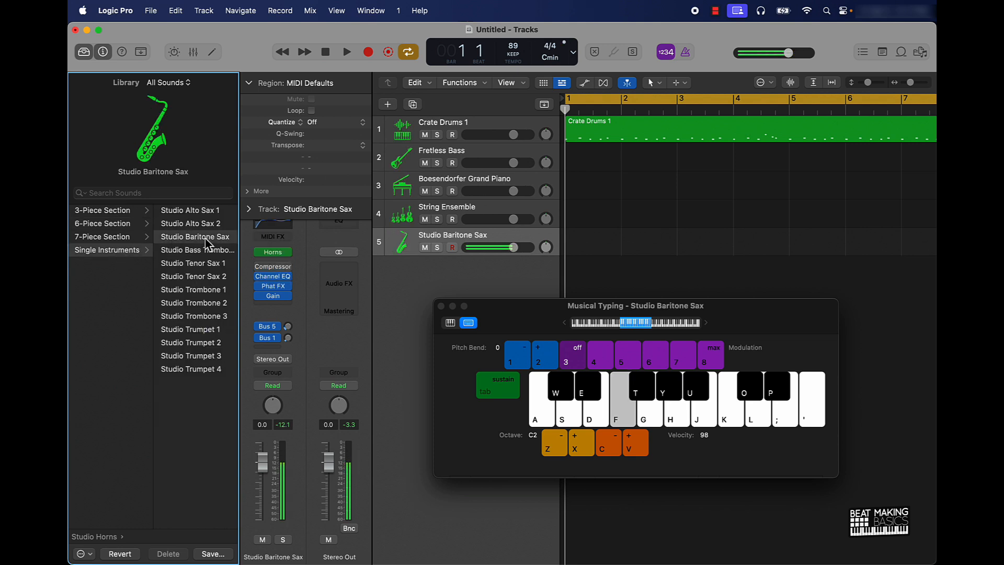
key("j")
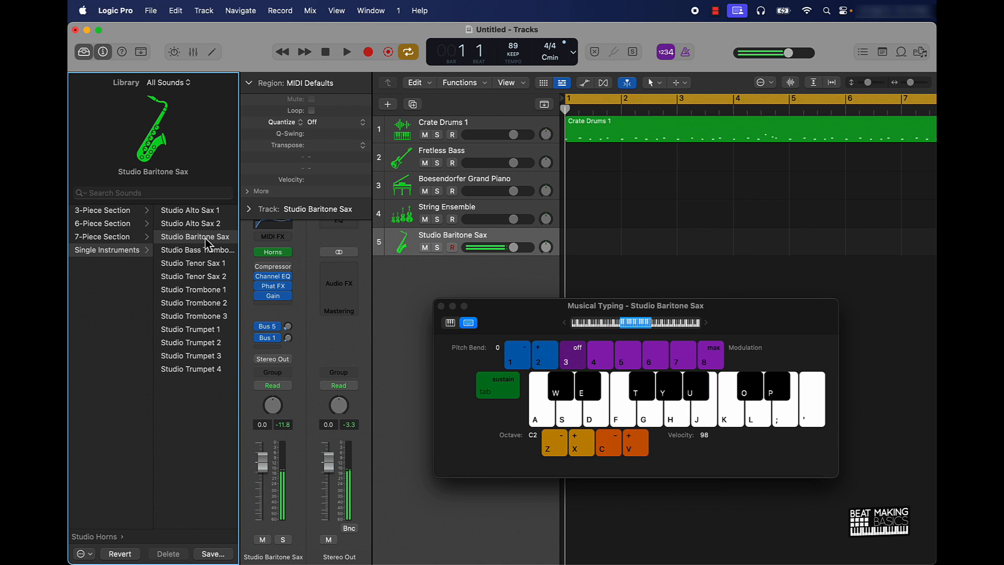
key("h")
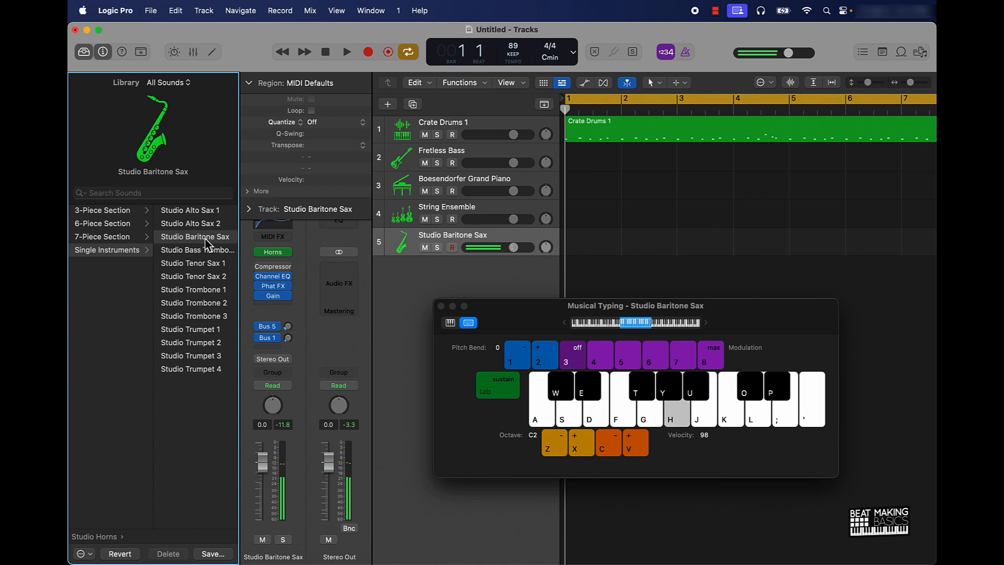
Step: Load the Studio Trumpet 1 patch on track 5 and audition it with several notes
left_click(195, 330)
key("h")
key("g")
key("j")
key("f")
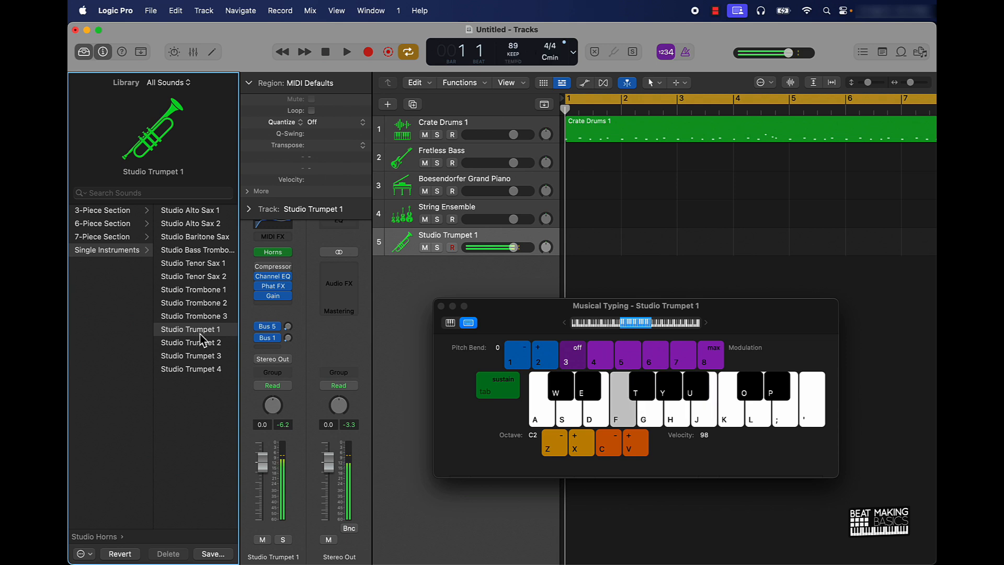
key("g")
key("j")
Step: Load the Studio Trombone 3 patch on track 5 and play test notes
left_click(203, 317)
key("h")
key("j")
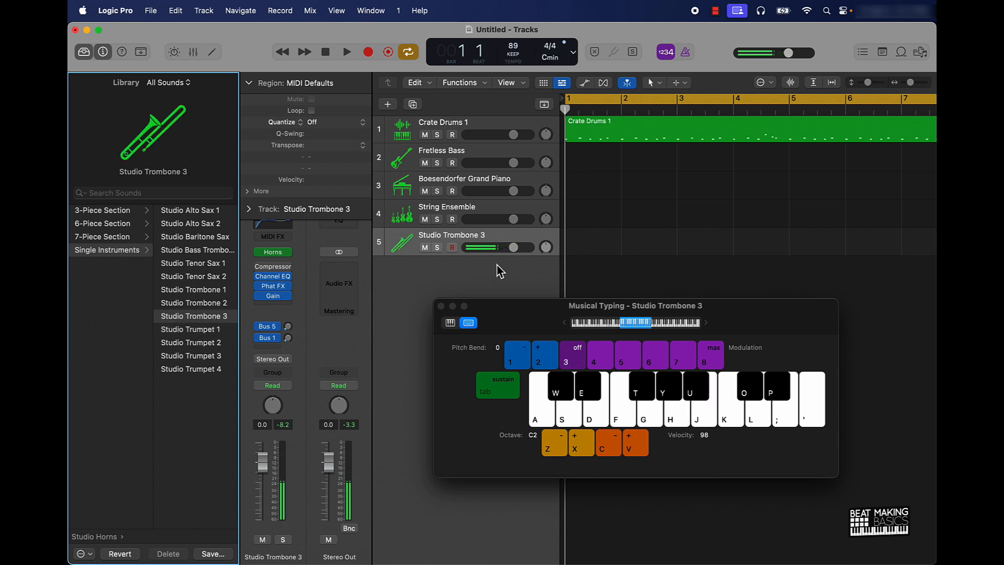
Step: Add a sixth software instrument track using Quick Sampler (Single Sample) as its instrument
left_click(387, 105)
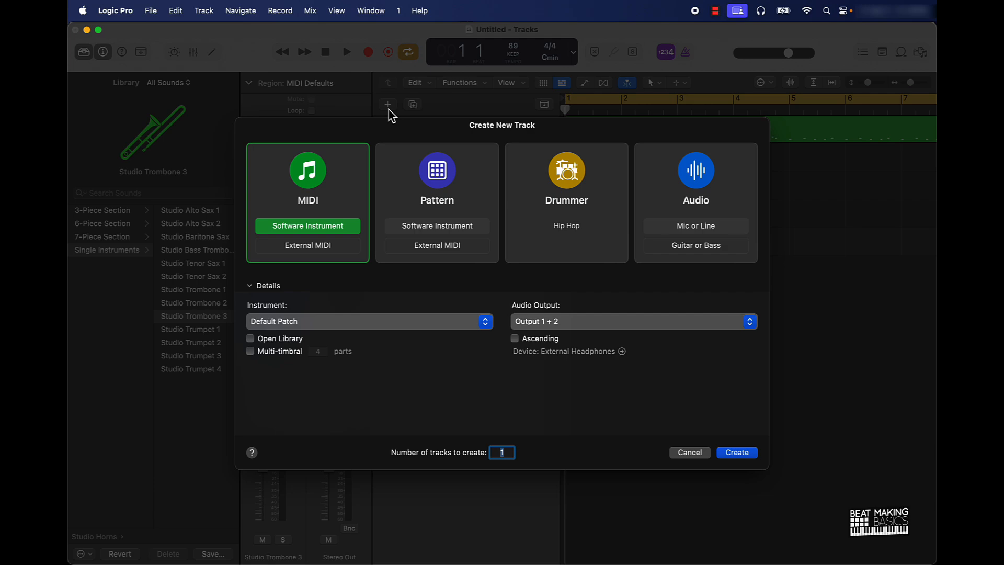
left_click(337, 321)
mouse_move(329, 331)
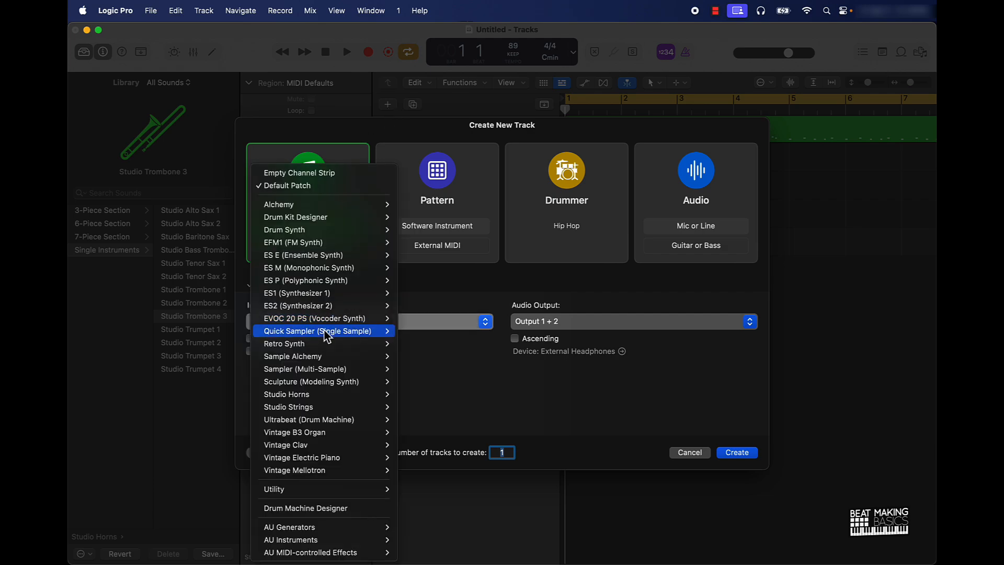
left_click(414, 343)
left_click(736, 452)
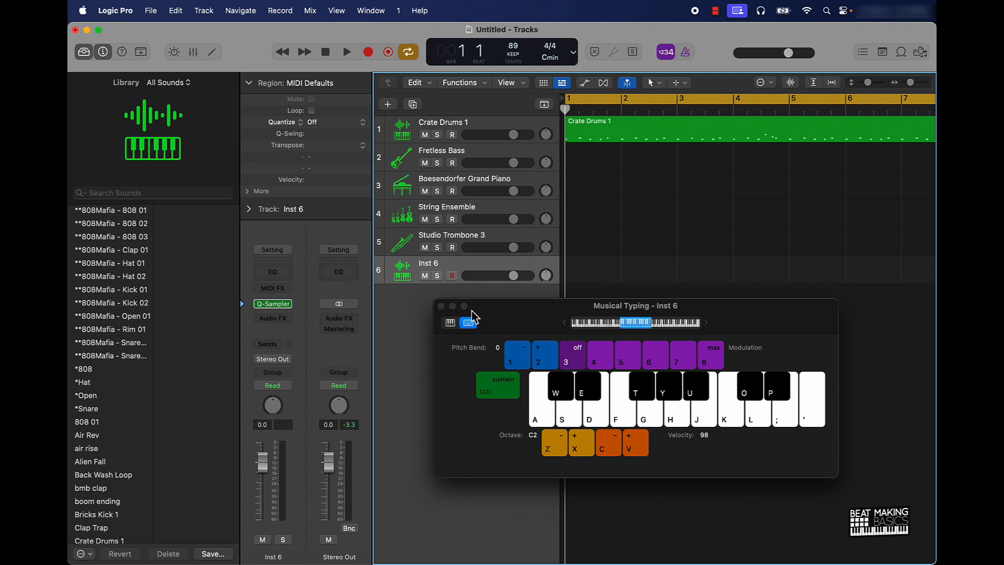
Step: Close the Musical Typing keyboard and open track 6's Quick Sampler, moving its window clear of the arrangement area
left_click(440, 307)
left_click(274, 309)
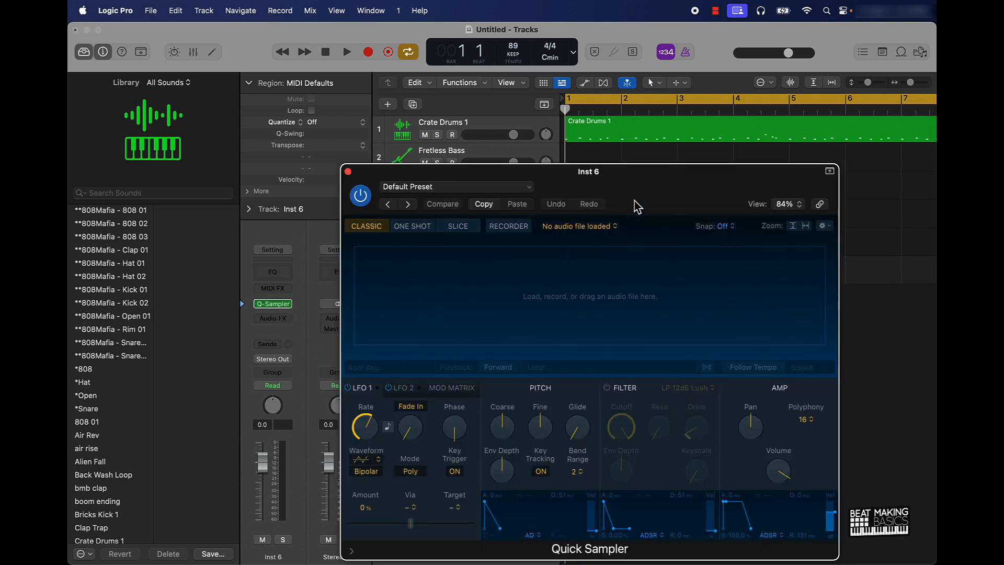
left_click_drag(634, 206, 395, 101)
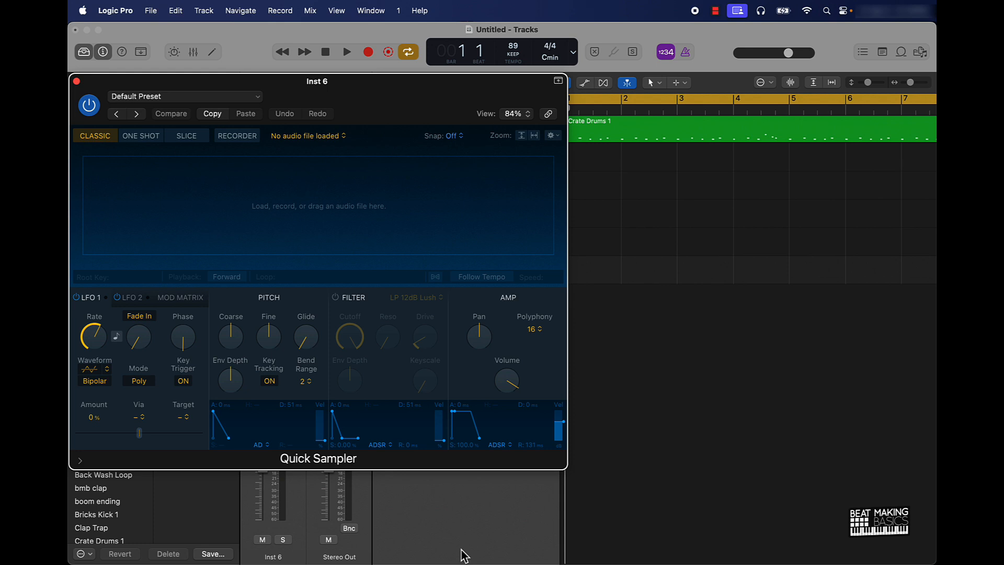
Step: Switch to Splice, place its window beside Quick Sampler and dismiss the Addictive Drums 2 promotion
left_click(495, 552)
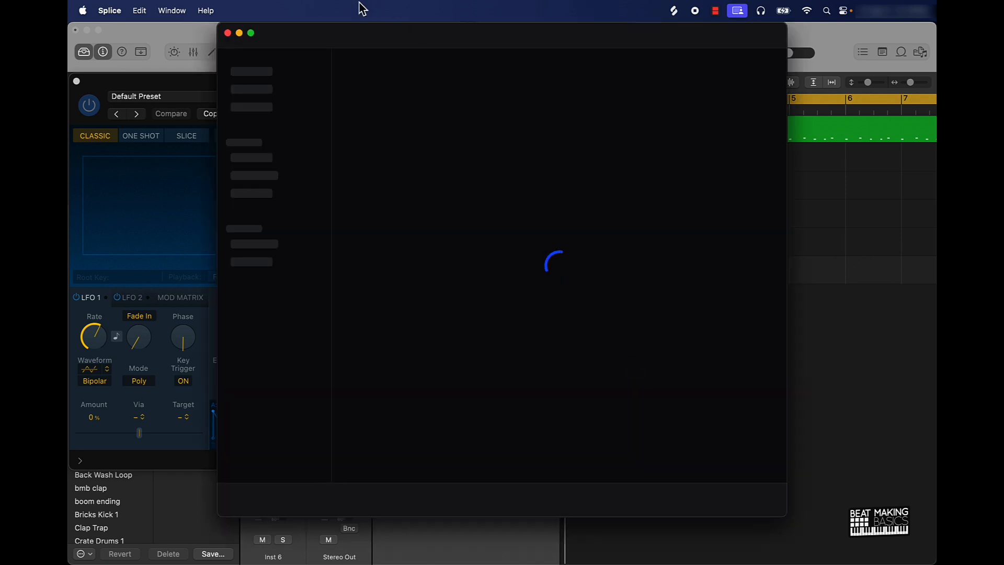
left_click_drag(318, 37, 462, 57)
left_click(665, 60)
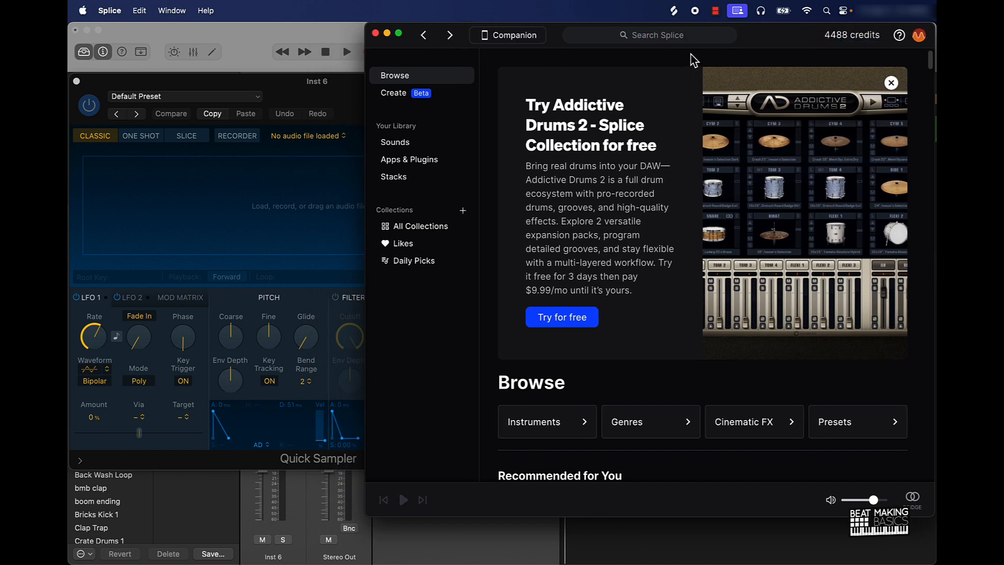
left_click(891, 82)
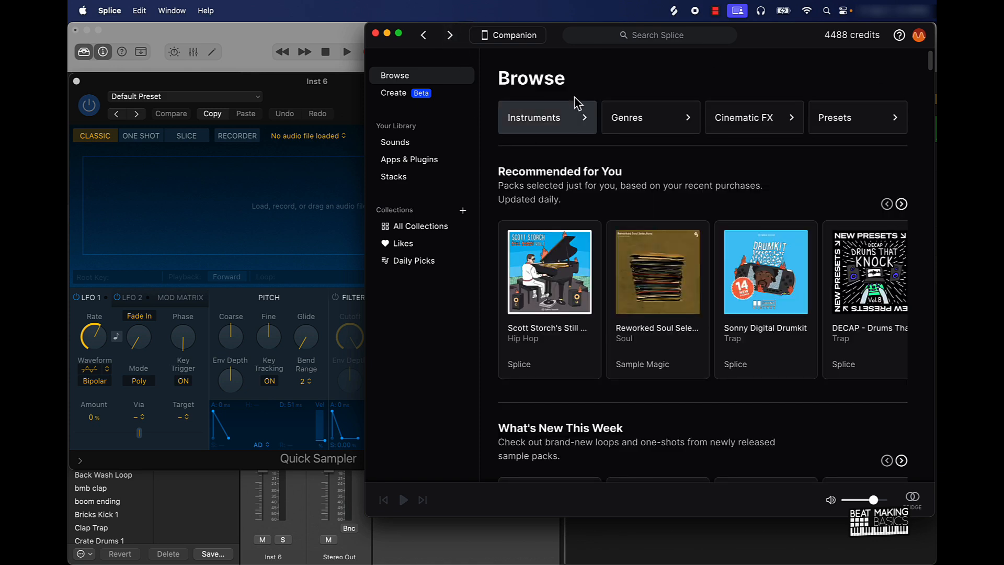
Step: Search Splice for "soulful vocals"
left_click(650, 37)
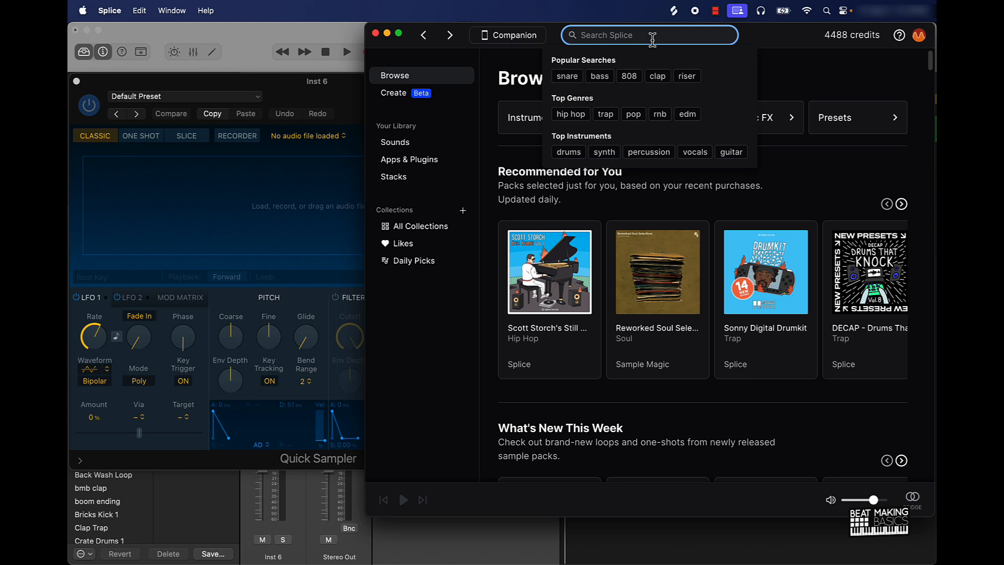
type("soulful ")
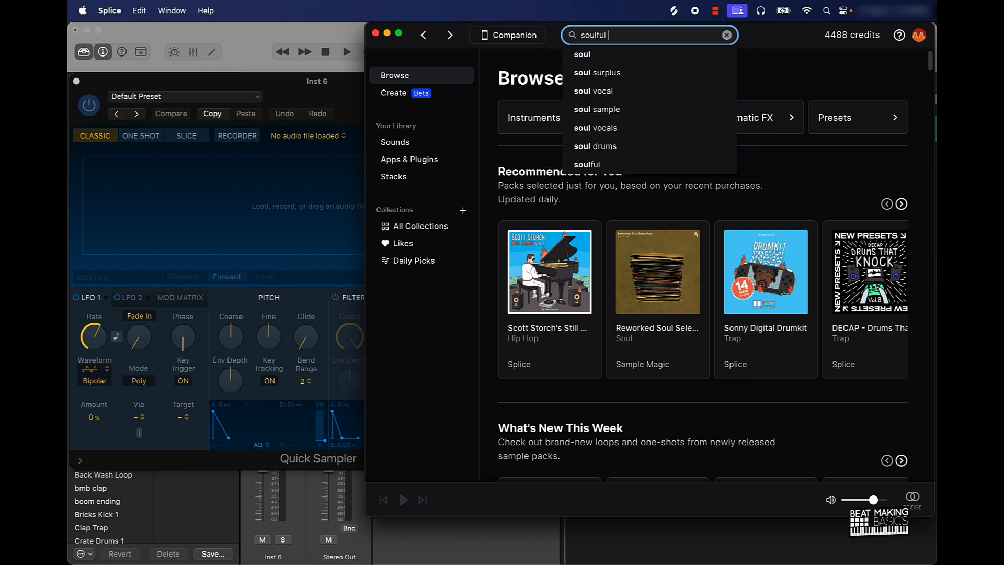
type("vocals")
key("Return")
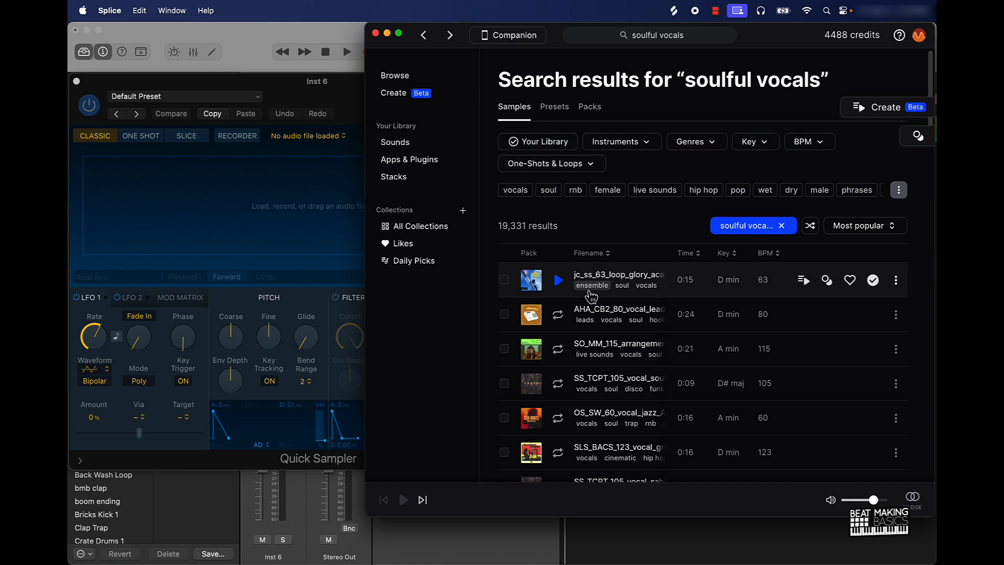
Step: Filter the sample results by the vocals tag and preview the AHA_CB2_80_vocal_lead sample at 80 BPM
left_click(514, 191)
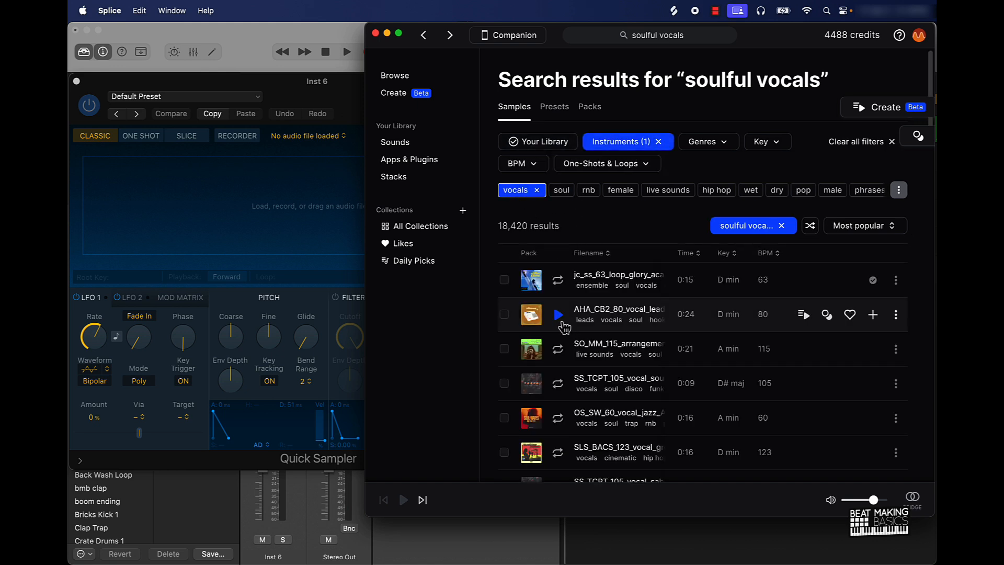
left_click(557, 315)
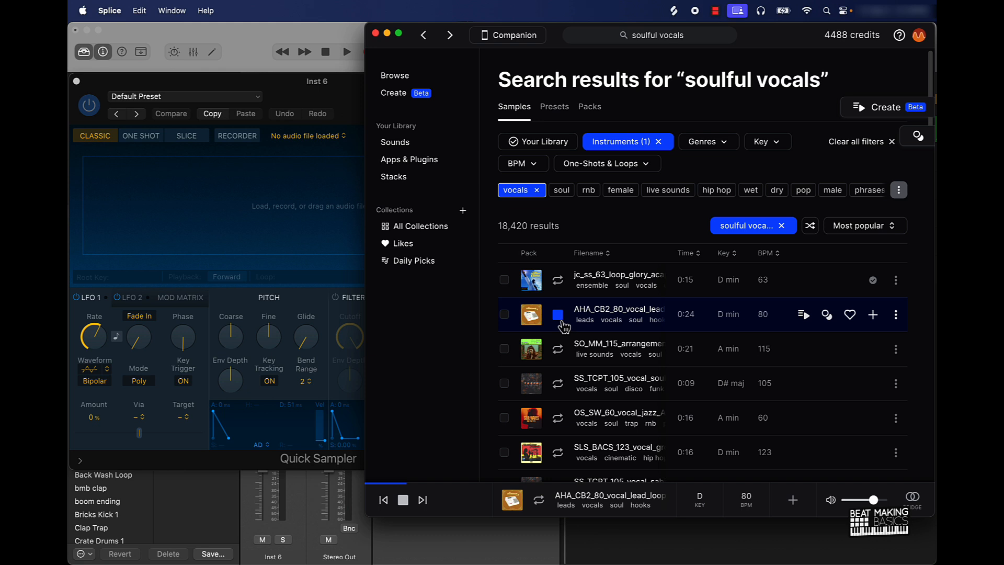
Step: Preview the SO_MM_115 vocal arrangement sample, add it to the library, load it into Quick Sampler and put the Splice window away
left_click(558, 349)
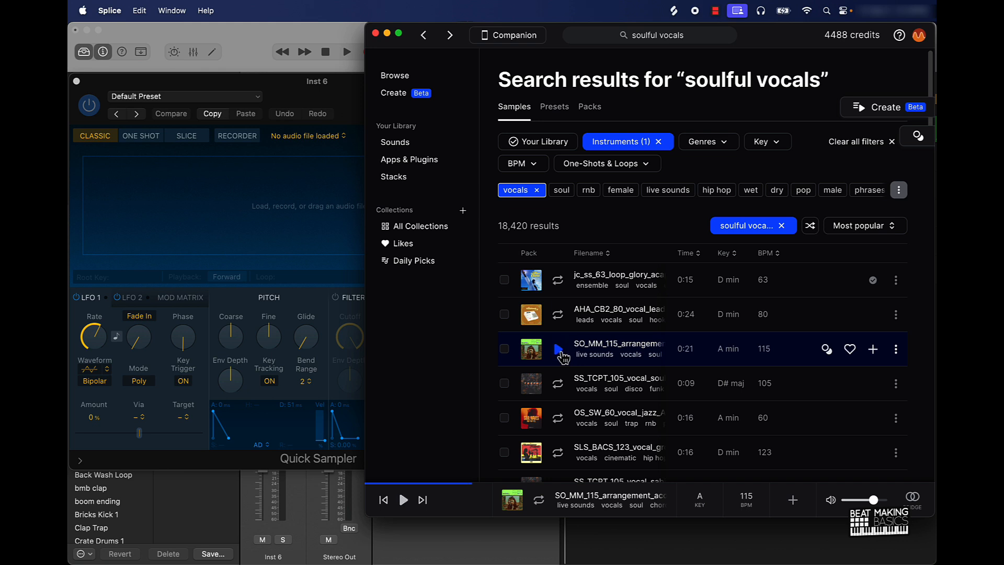
left_click(873, 349)
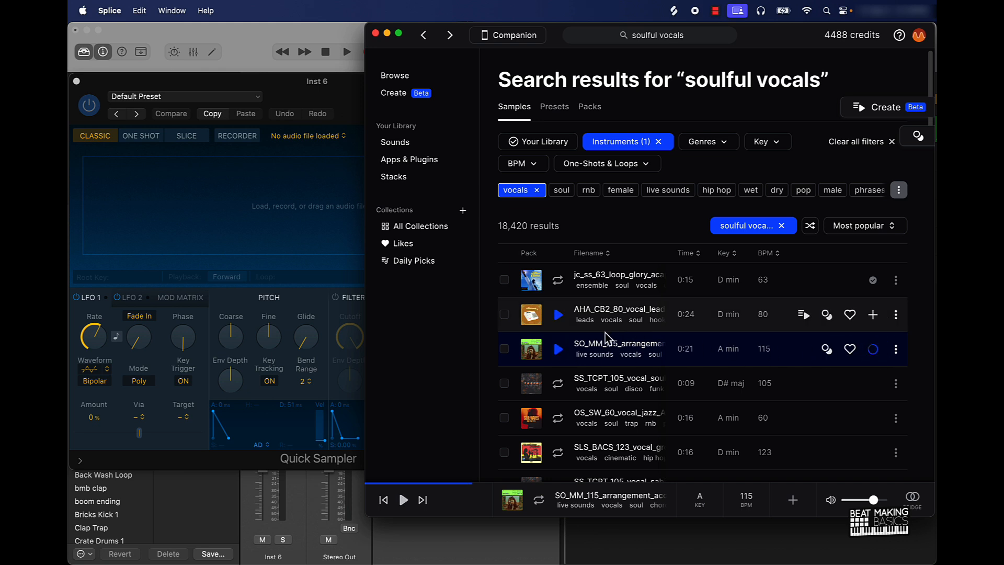
left_click_drag(645, 361, 180, 211)
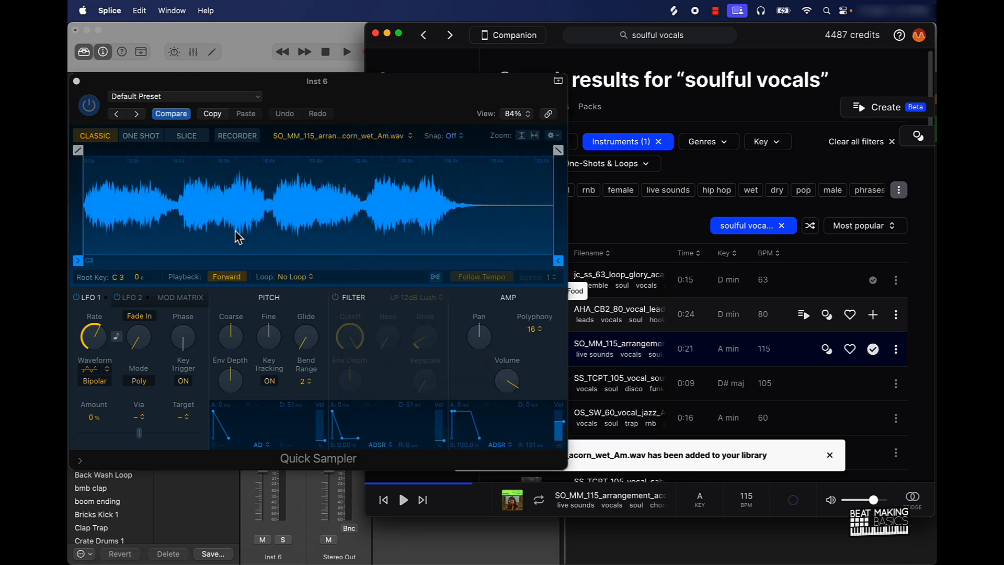
left_click(386, 34)
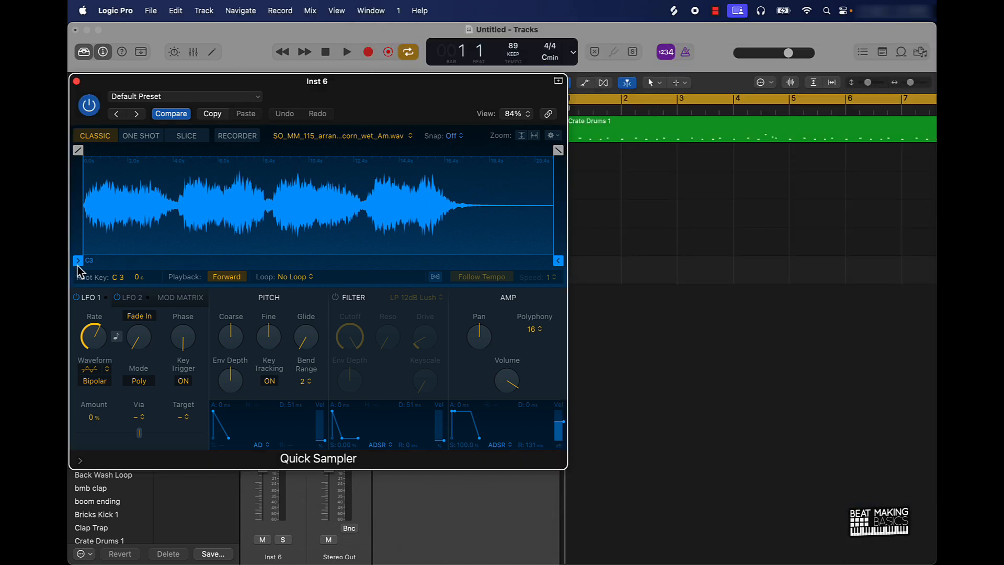
Step: Move the sample start to about 14.76 s and open Musical Typing to audition the trimmed vocal
mouse_move(78, 260)
left_mouse_down()
mouse_move(416, 259)
mouse_move(415, 250)
left_mouse_up()
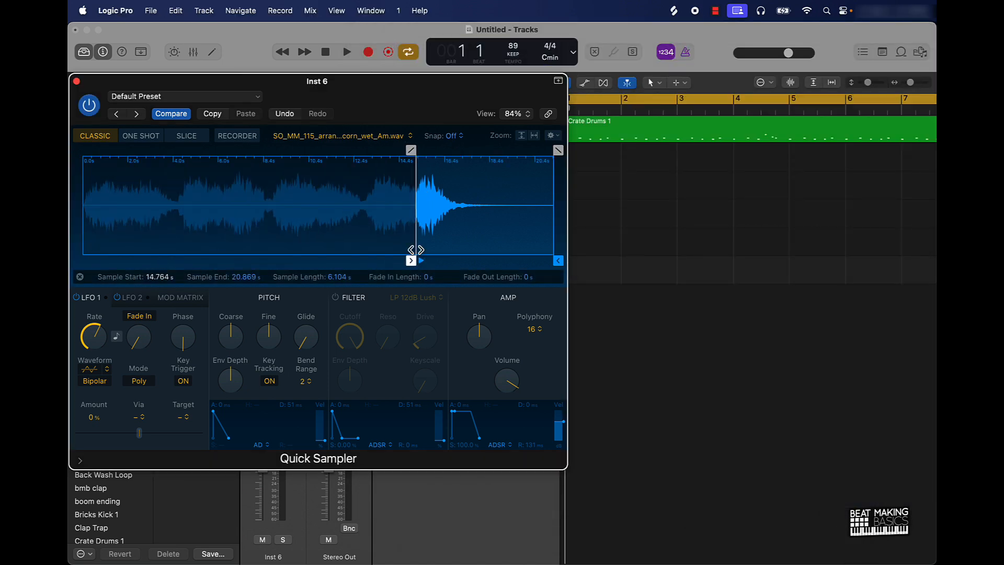
key("super+k")
key("k")
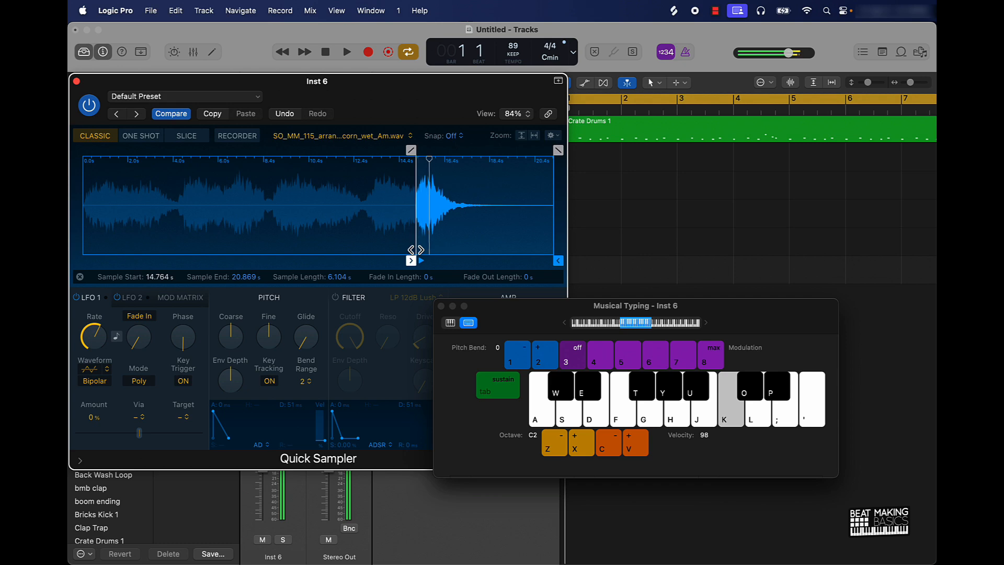
key("l")
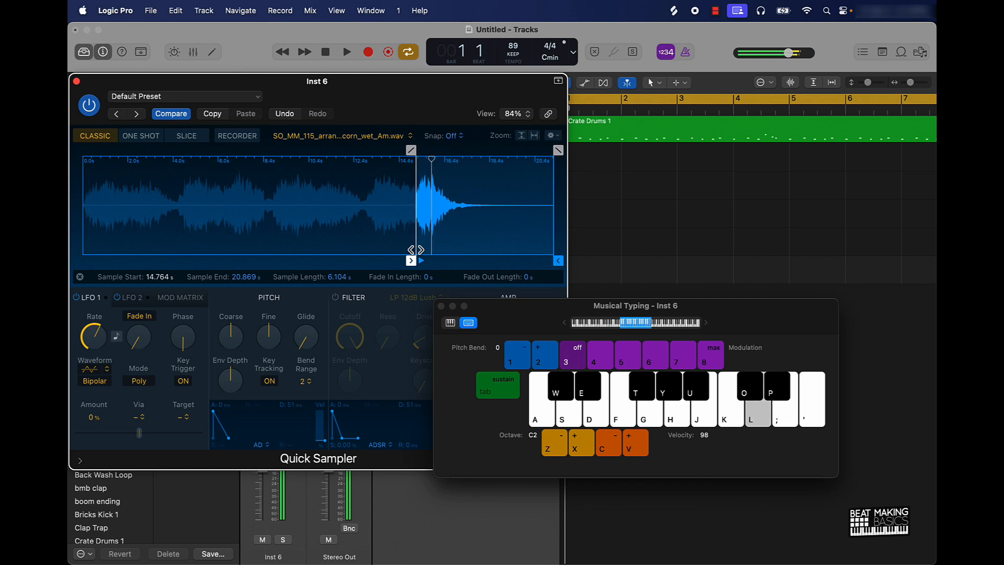
key("f")
key("f")
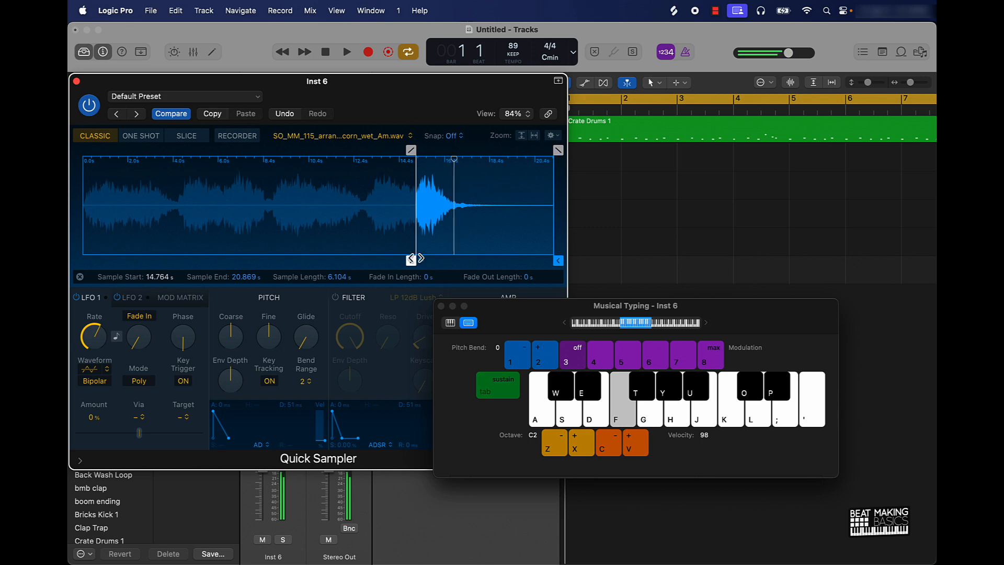
Step: Move the sample start to about 12.61 s and audition the vocal phrase from there
left_click_drag(410, 260, 362, 265)
key("f")
key("f")
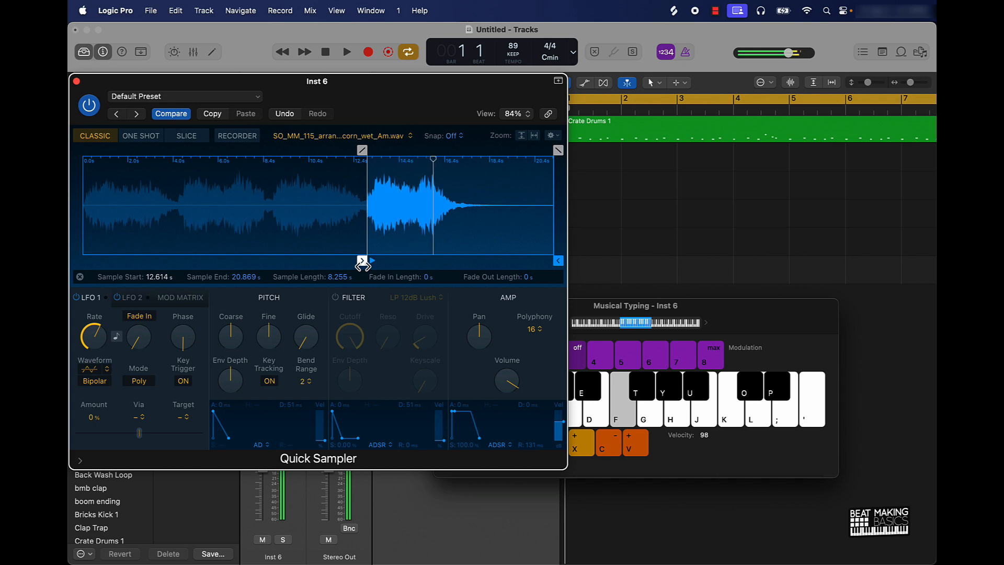
key("f")
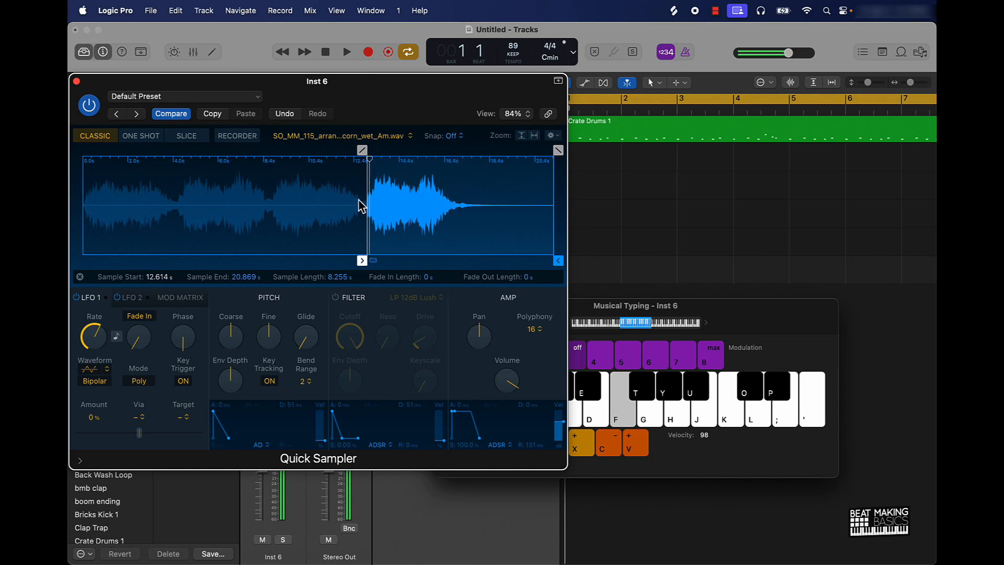
Step: Add a fade-in of about 0.07 s at the sample start and audition it
left_click_drag(361, 150, 362, 150)
key("f")
key("f")
key("f")
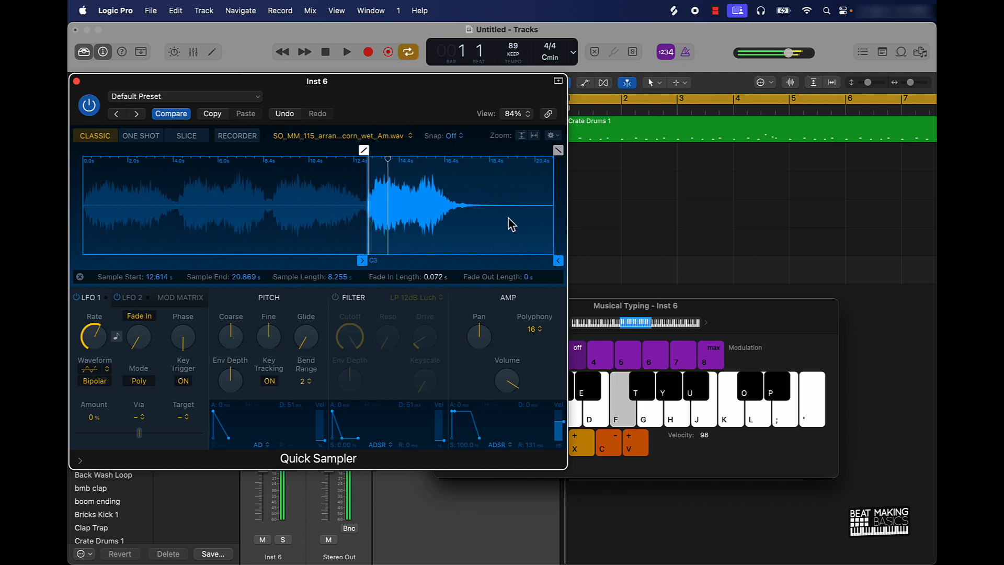
Step: Set the sample end to about 18.97 s with a fade-out of about 1.71 s, closing Quick Sampler and Musical Typing
left_click_drag(550, 212, 511, 213)
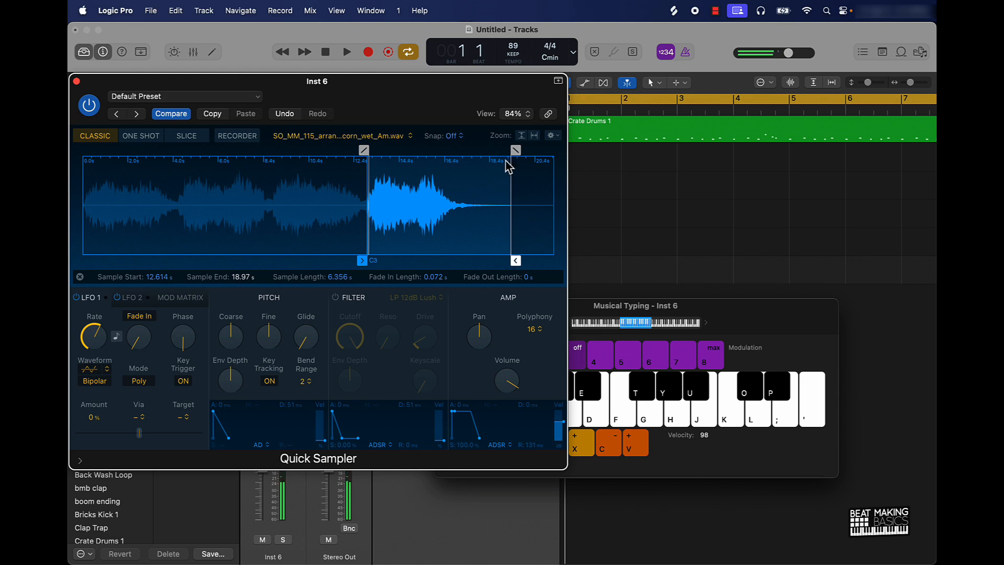
left_click_drag(510, 150, 476, 150)
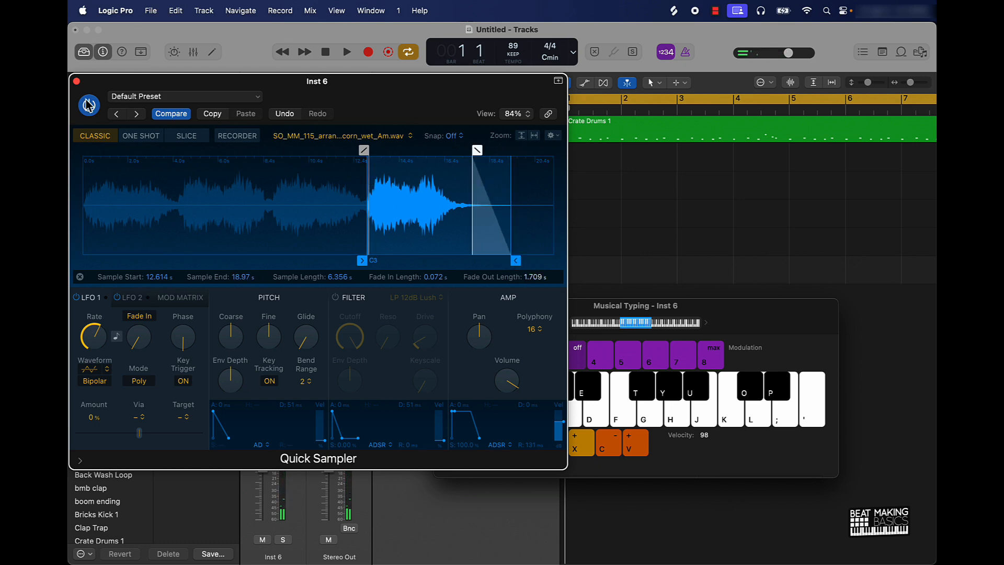
left_click(76, 81)
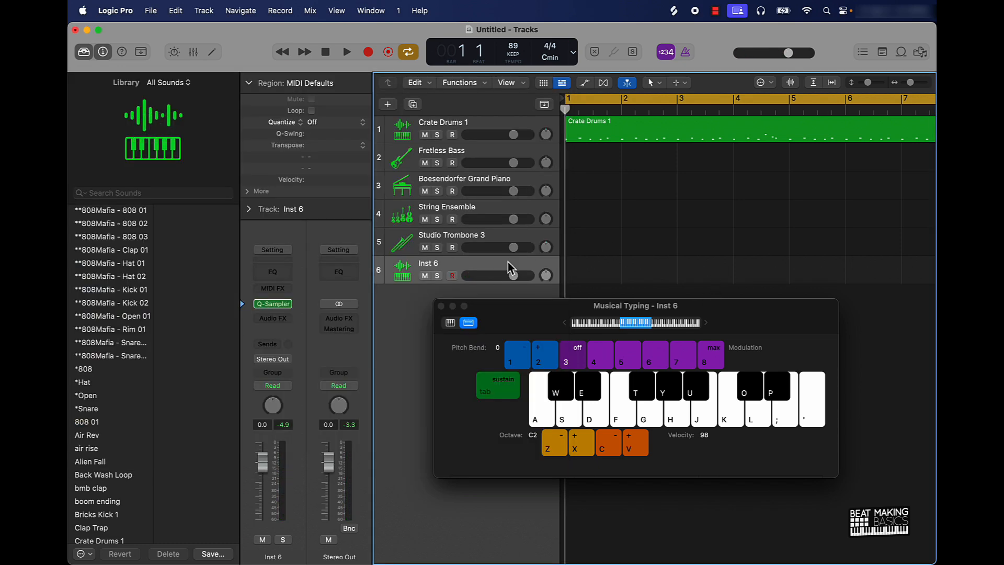
left_click(441, 307)
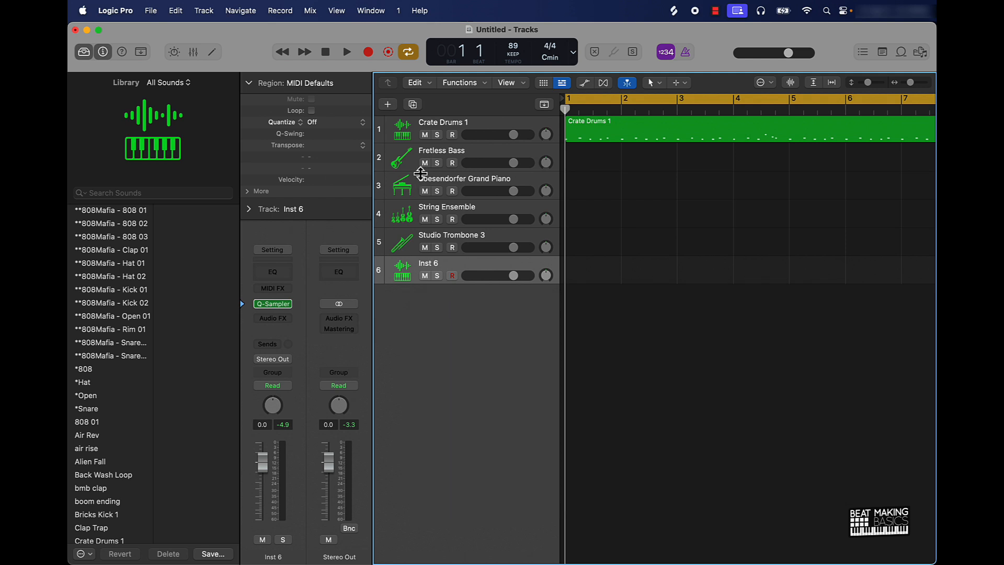
Step: Rename tracks 2 to 6 as Bass, Piano, Strings, Horn and Vocals
double_click(450, 155)
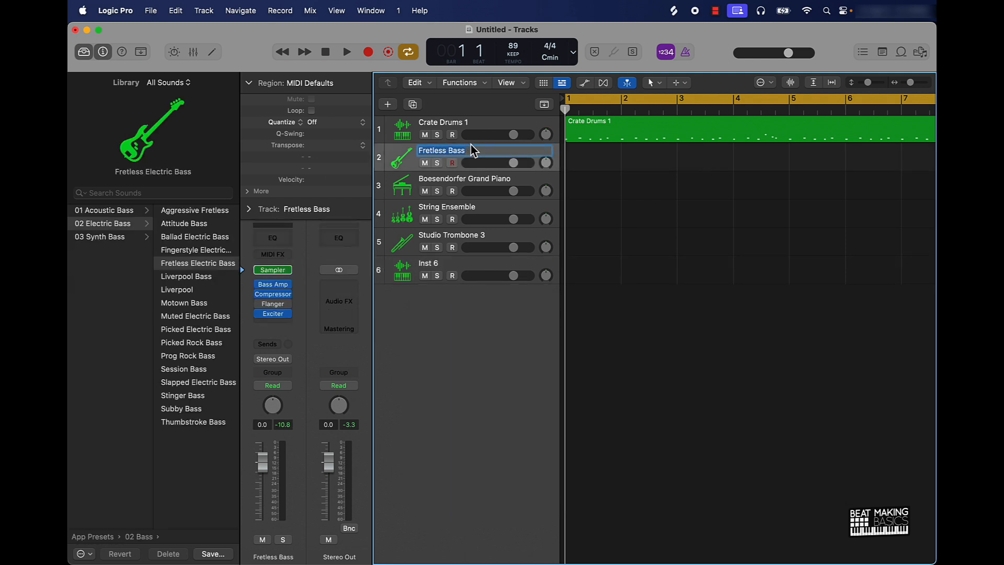
type("Bass")
key("Tab")
type("P")
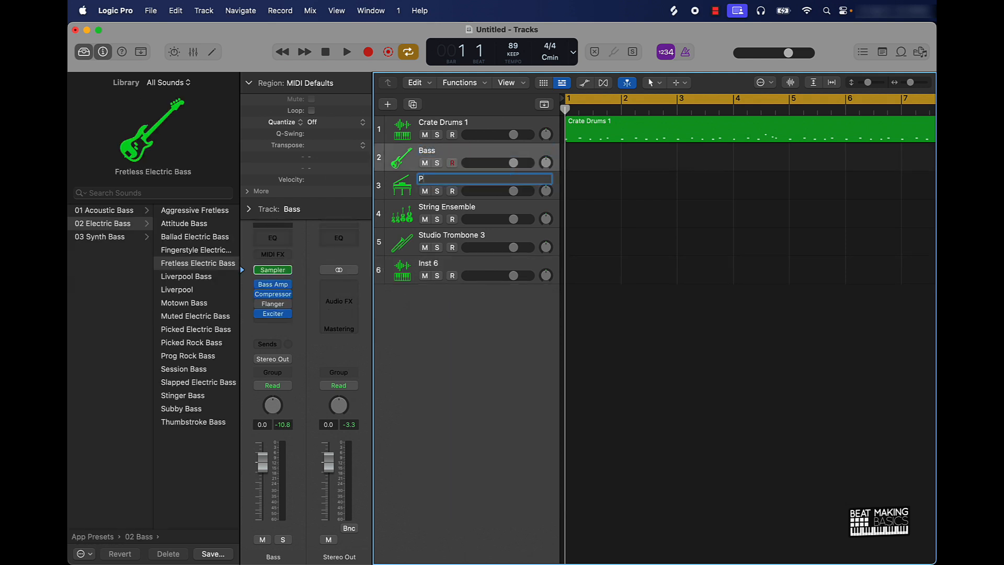
type("iano")
key("Tab")
type("S")
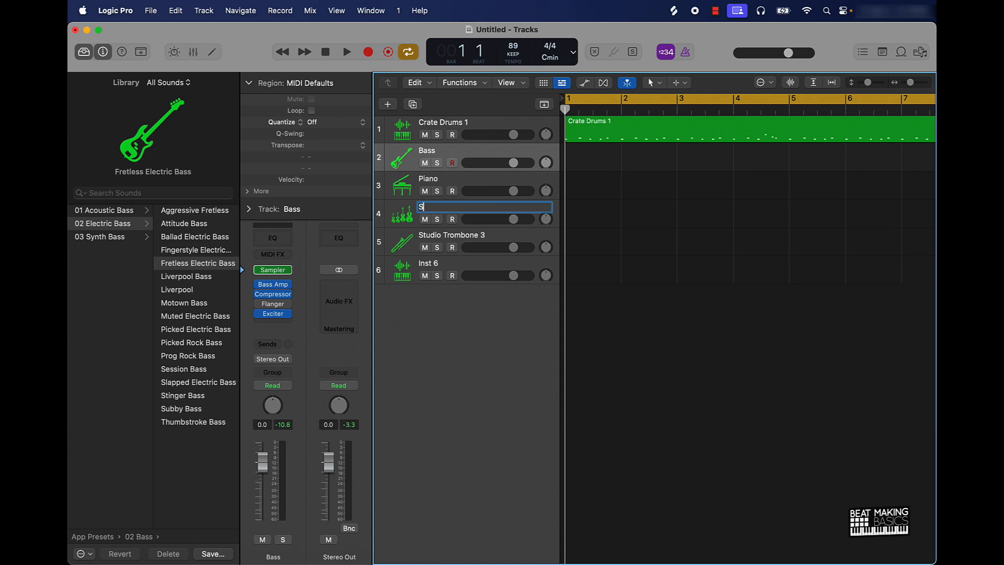
type("trings")
key("Tab")
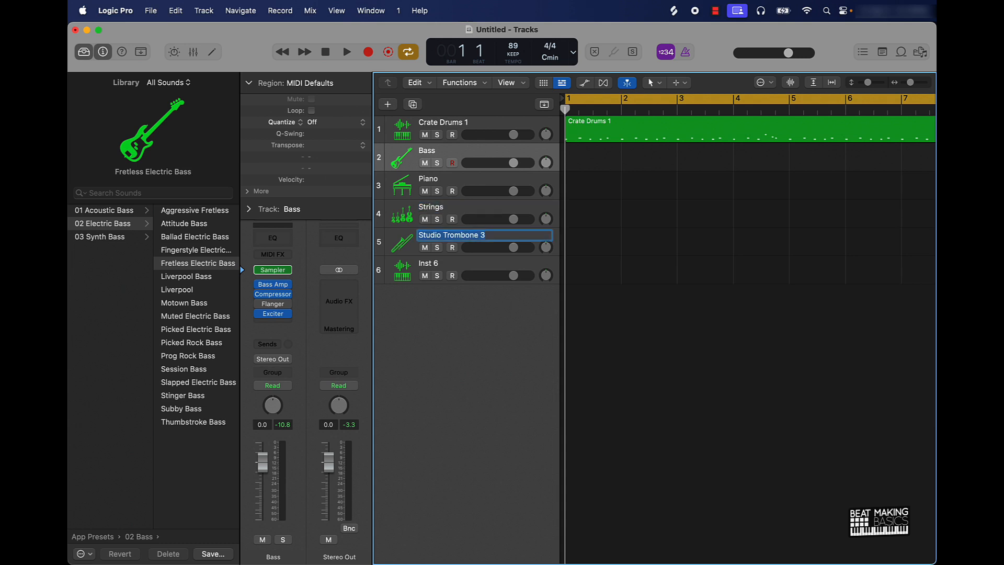
type("Horn")
key("Tab")
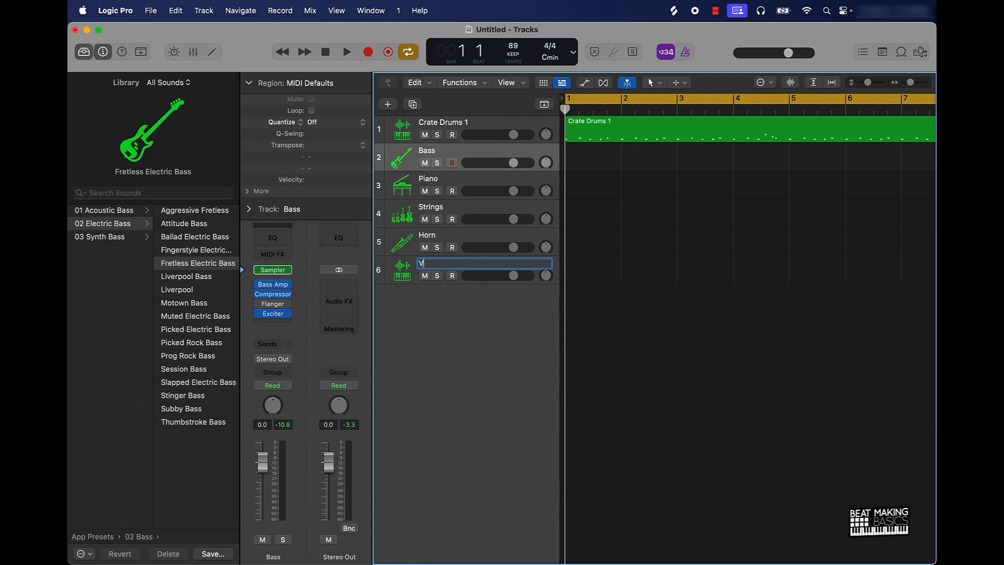
type("Vocals")
key("Return")
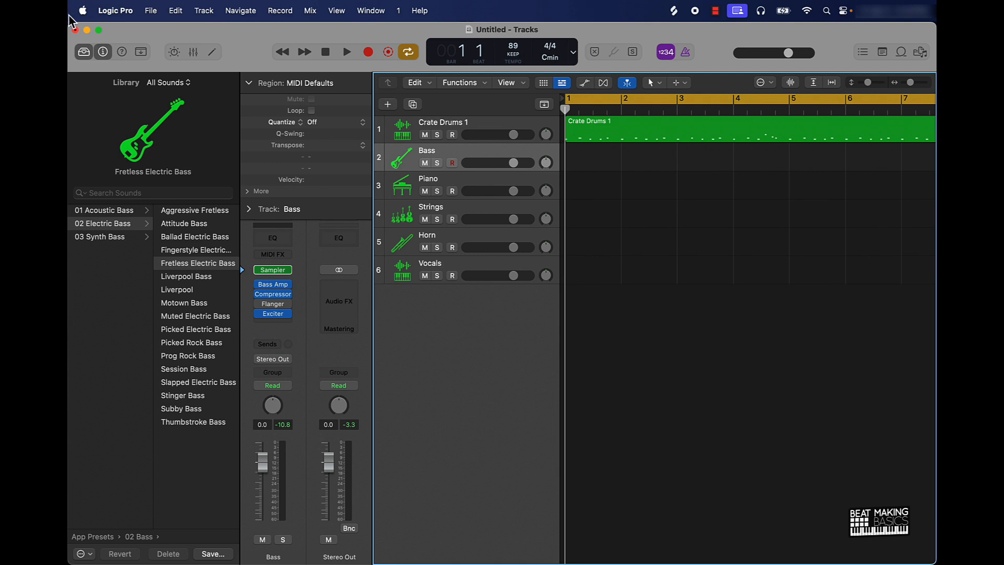
Step: Hide the sound library and shorten the cycle range to bars 1 to 5
left_click(84, 52)
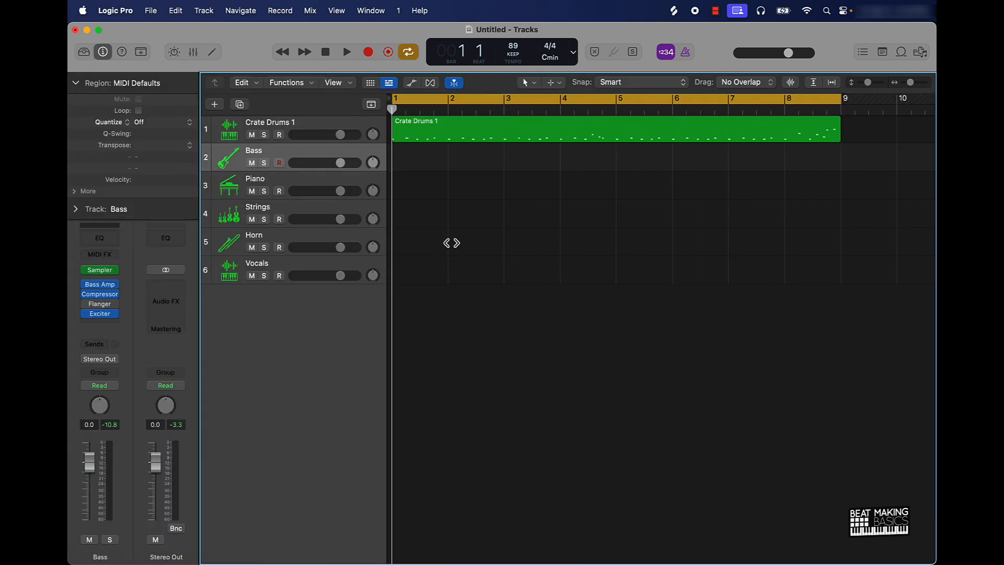
scroll(454, 235, "down", 5)
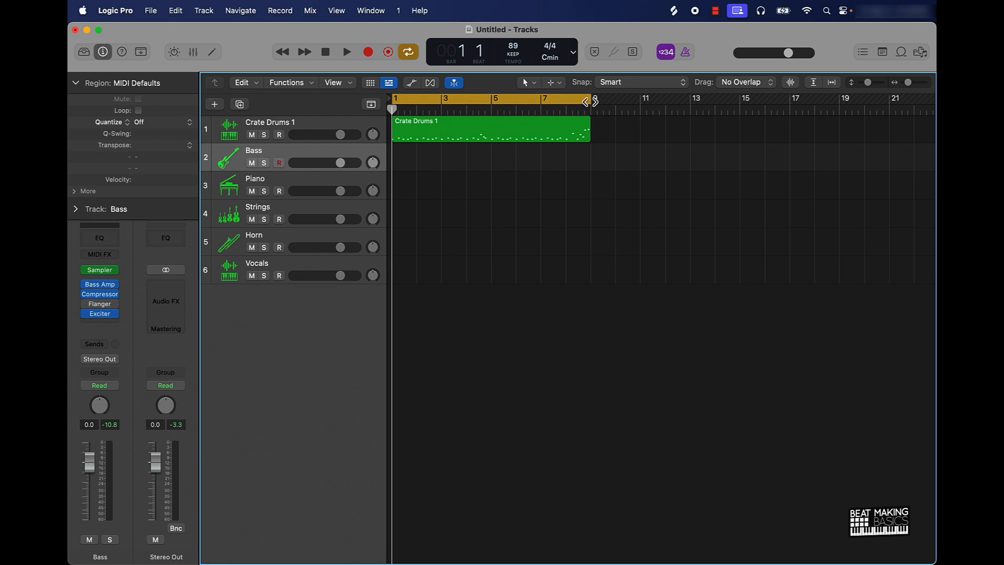
scroll(535, 184, "right", 2)
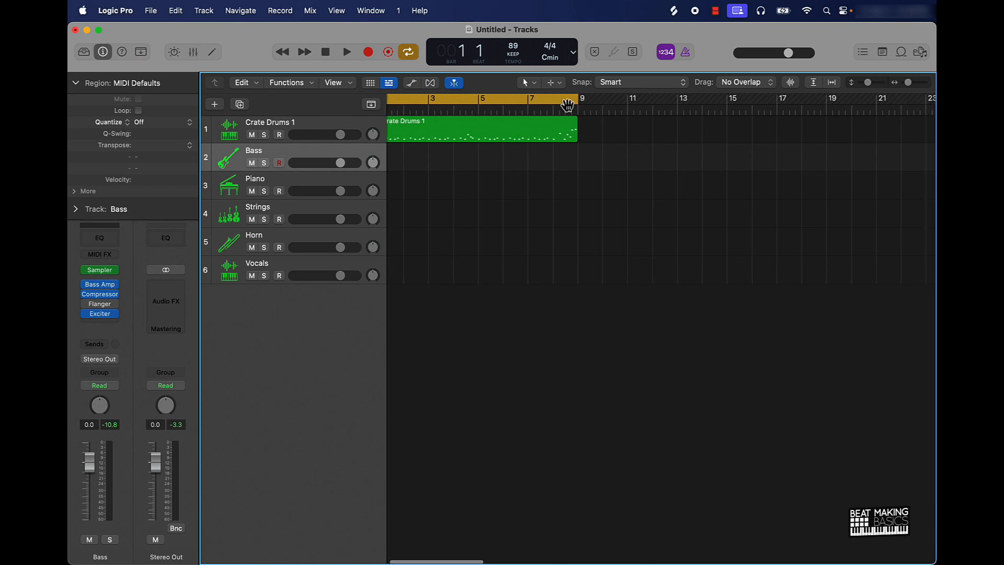
left_click_drag(575, 100, 477, 126)
scroll(465, 160, "left", 2)
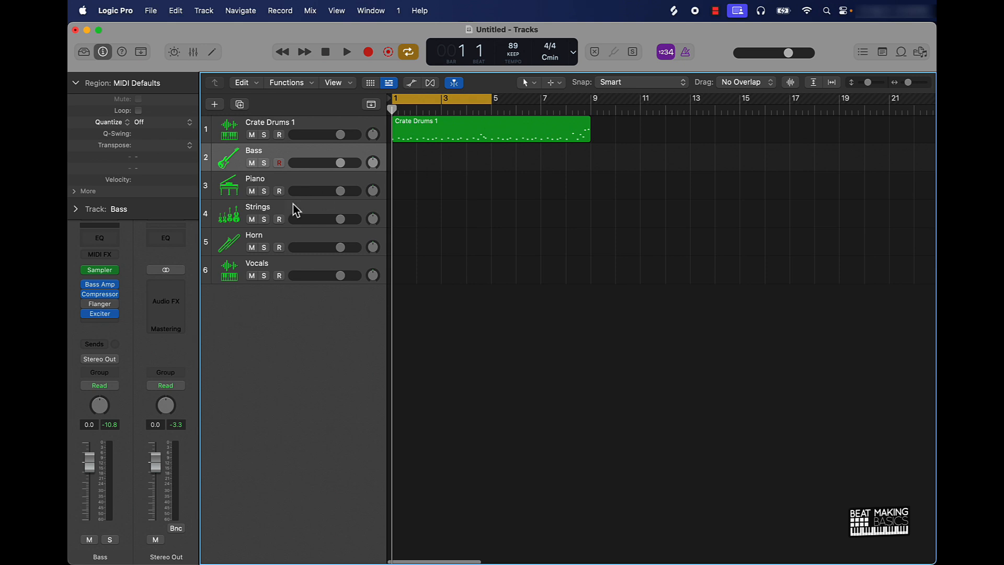
Step: Turn on Flex with Follow Tempo at speed 2 in the Vocals track's Quick Sampler and close its window
left_click(293, 272)
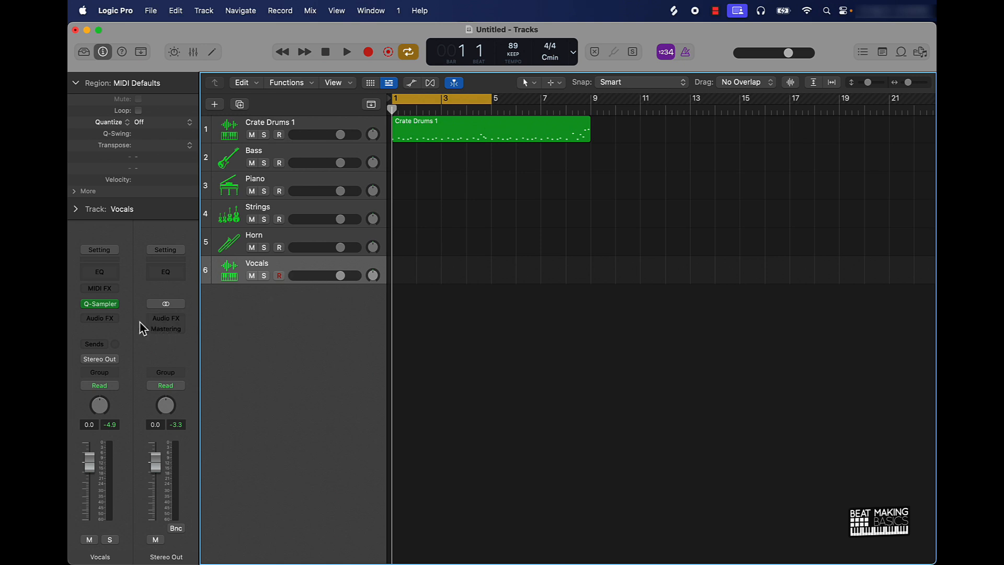
left_click(100, 303)
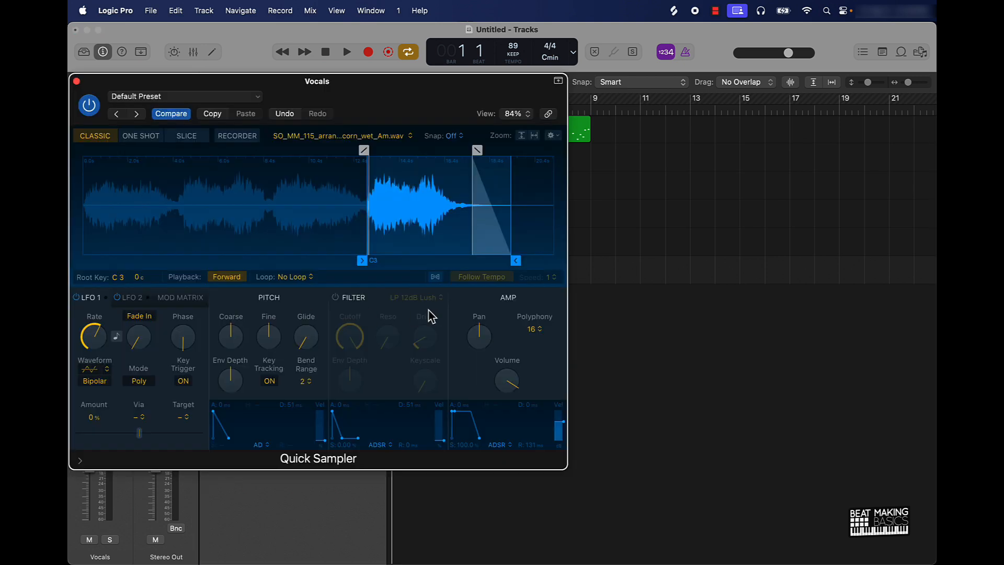
left_click(435, 277)
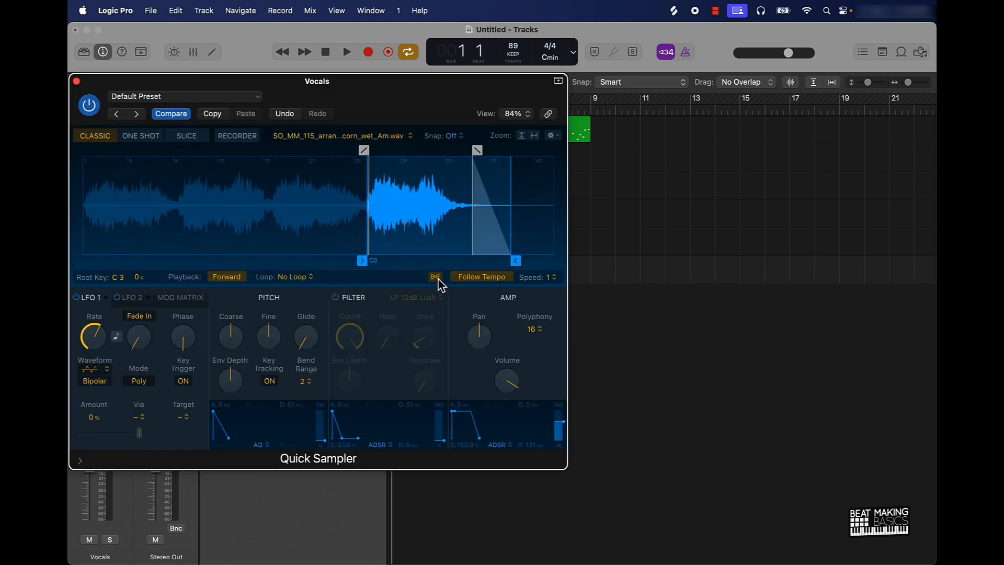
left_click(552, 278)
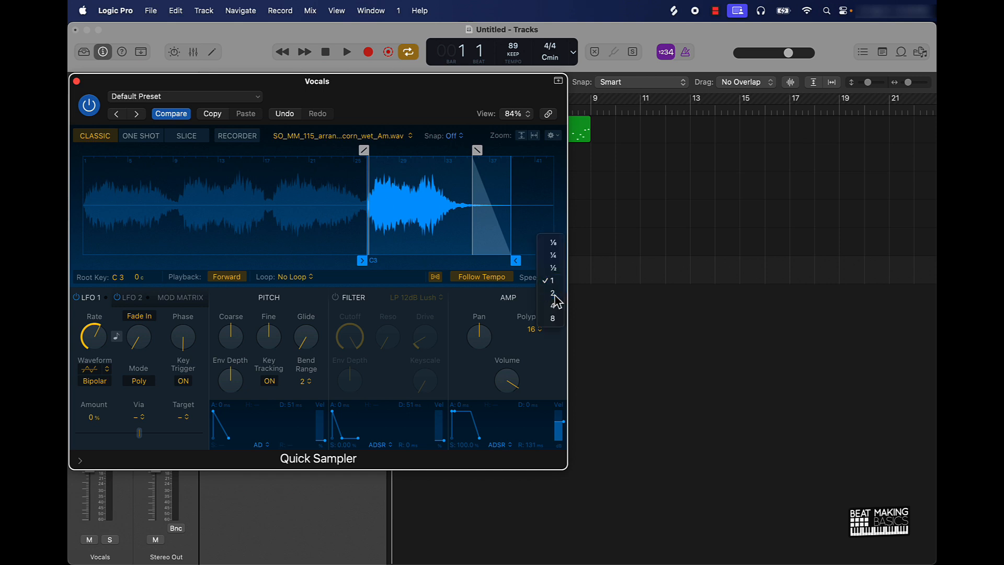
left_click(552, 293)
left_click(77, 81)
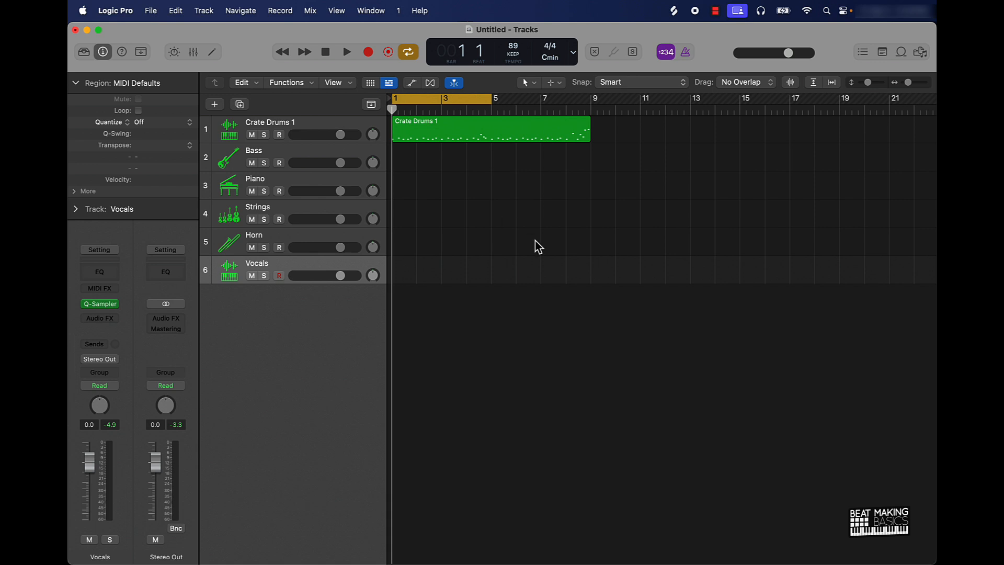
Step: Open Musical Typing for the Vocals track, audition the sample in different octaves and set the octave to C3
key("super+k")
key("k")
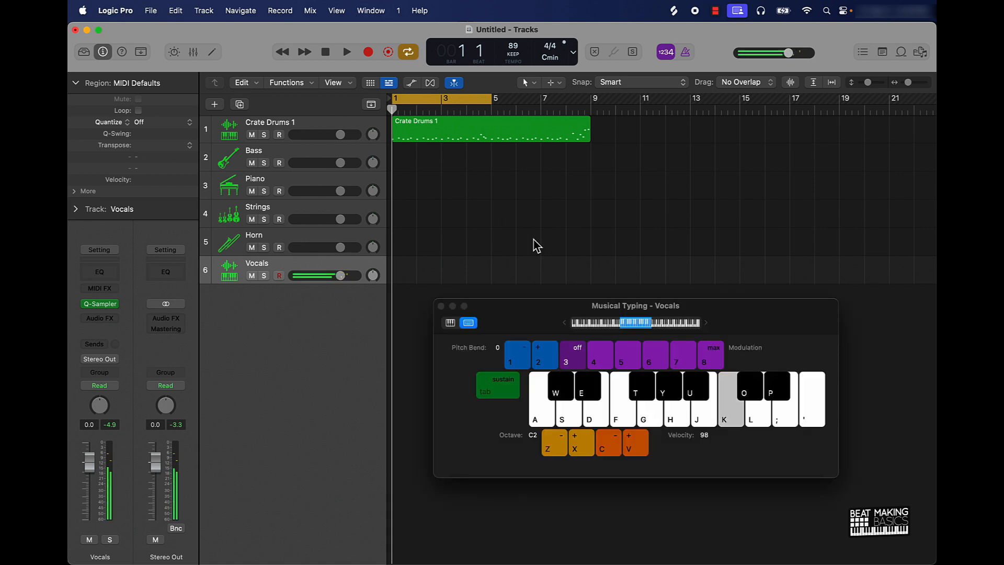
key("x")
key("k")
key("x")
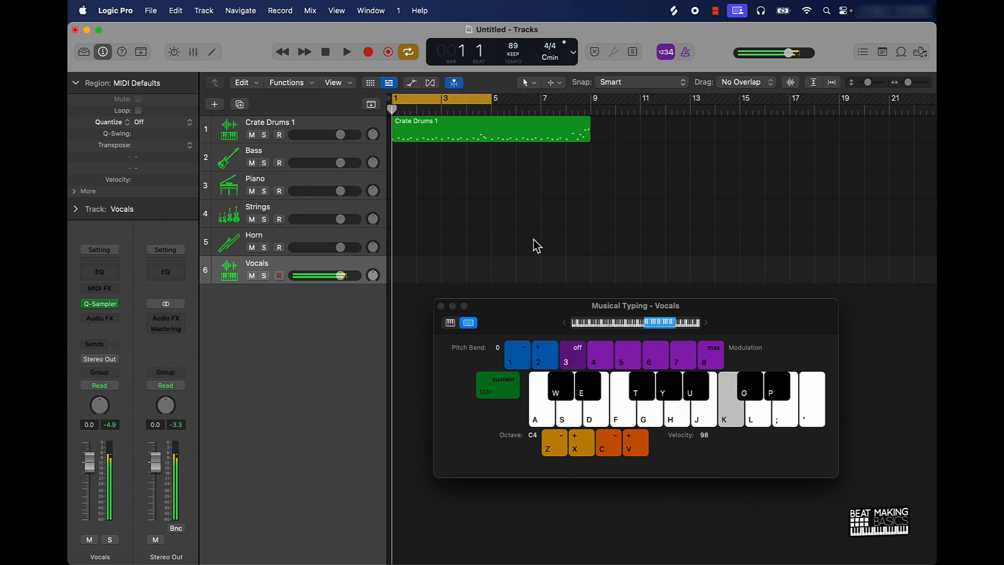
key("z")
Step: Try out different vocal notes on the Musical Typing keyboard in the C3 octave
key("f")
key("k")
key("k")
key("k")
key("k")
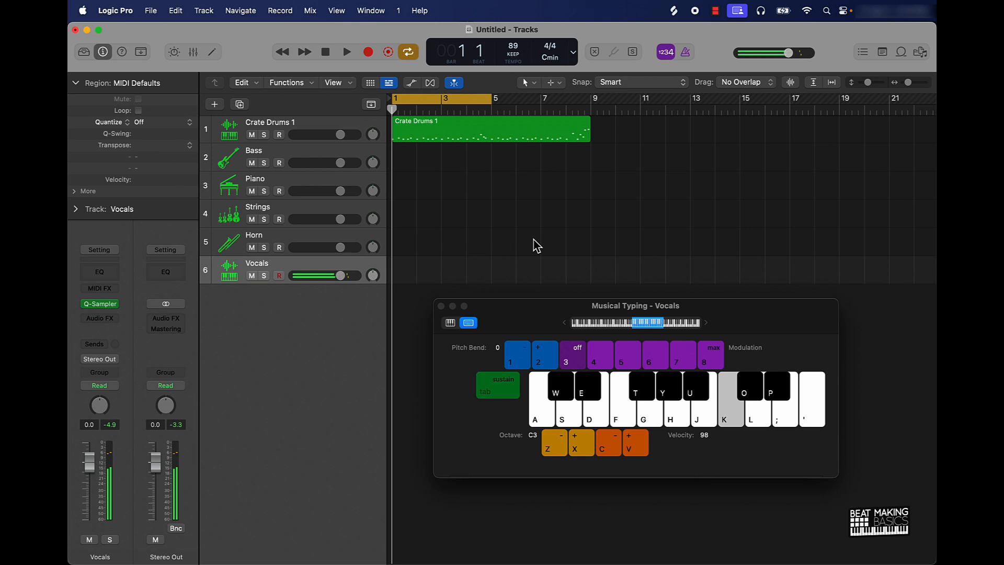
key("d")
key("k")
key("f")
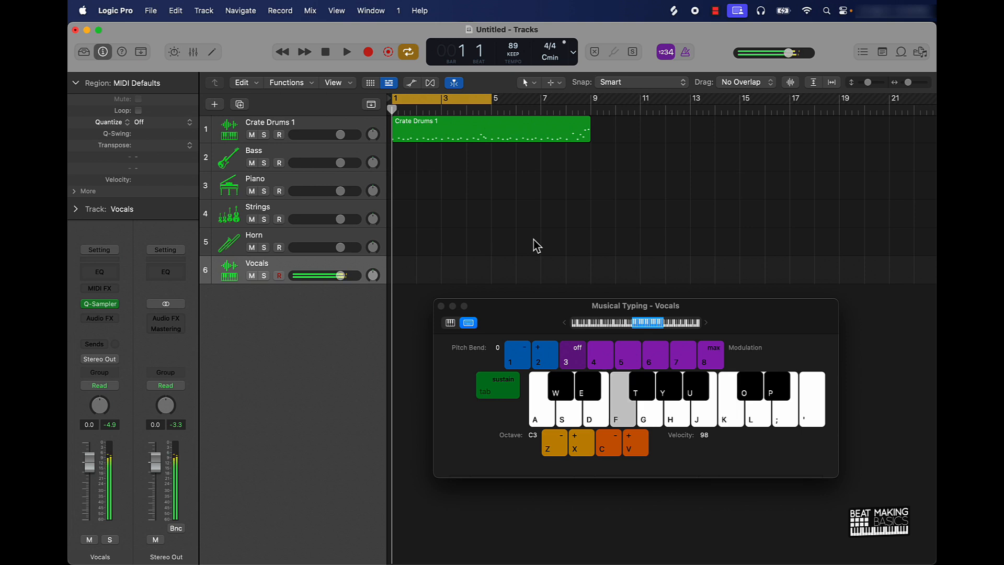
key("g")
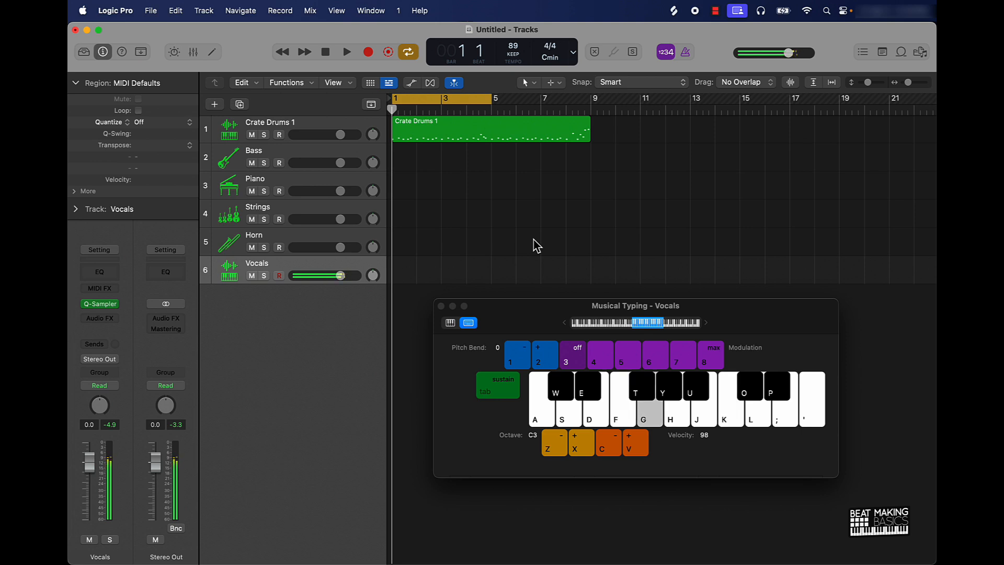
Step: Set the Follow Tempo speed to 1 in the Vocals track's Quick Sampler and audition the sample
left_click(98, 304)
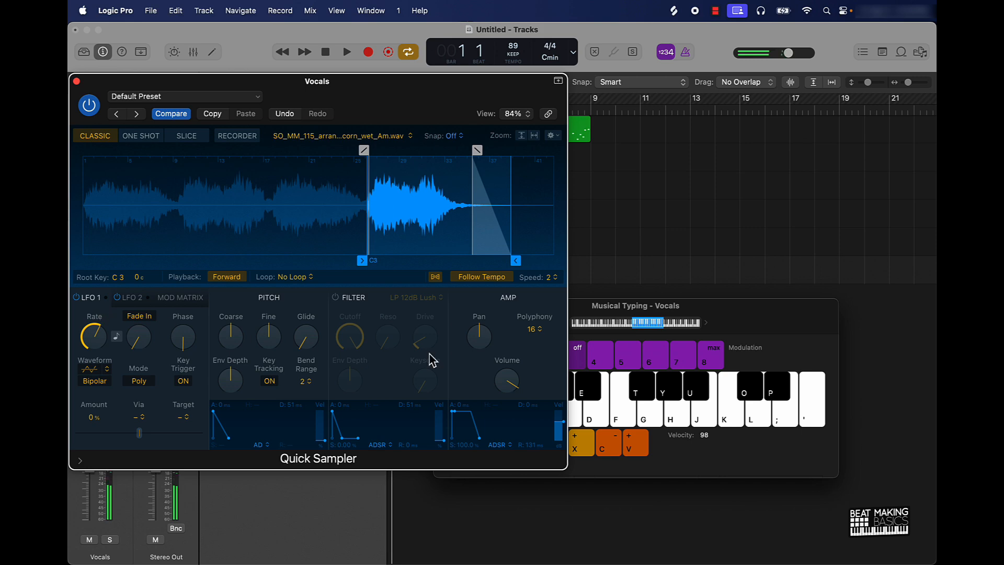
left_click(554, 277)
left_click(555, 267)
key("g")
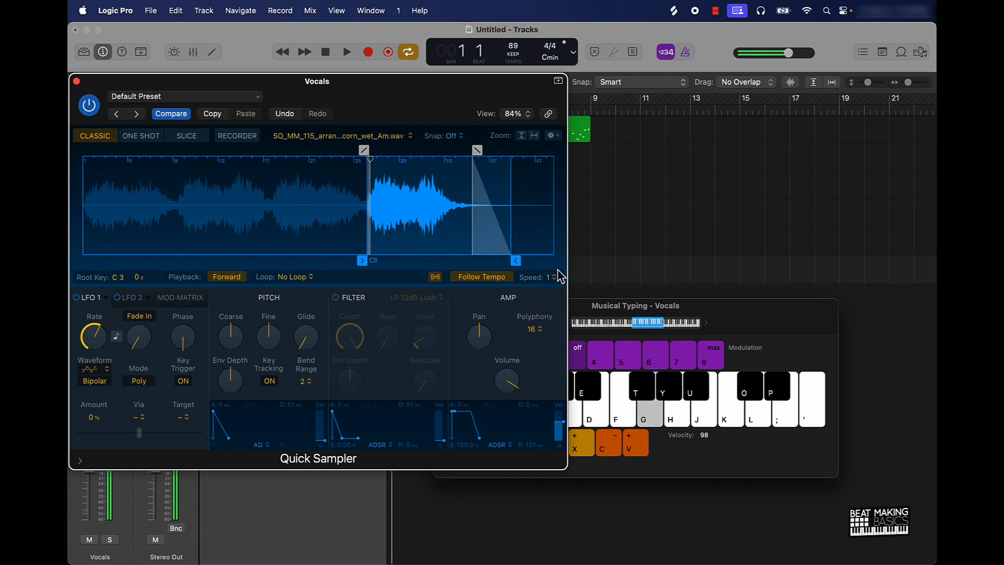
key("k")
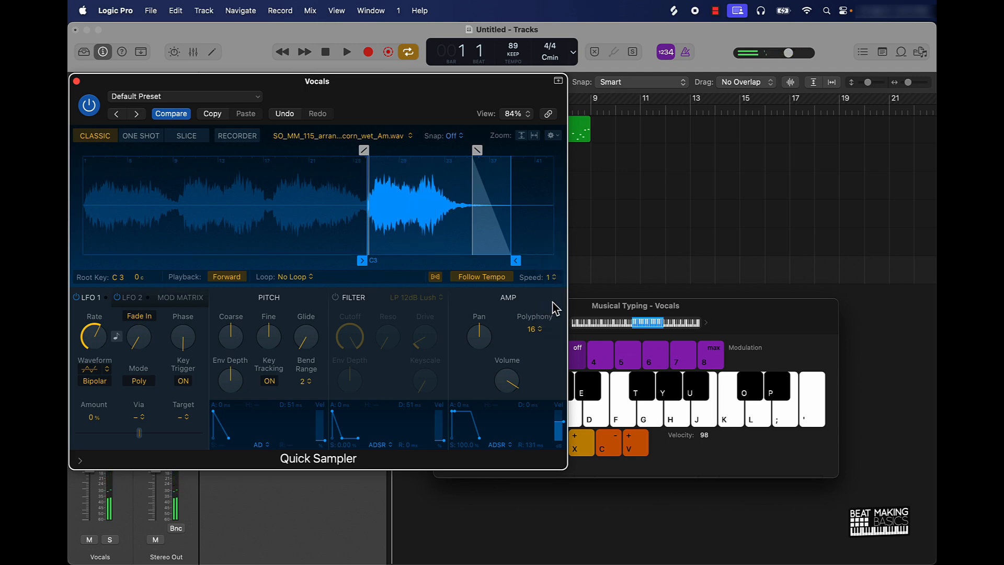
Step: Set the Quick Sampler's Follow Tempo speed back to 2, audition the vocal notes again and close the plug-in window
key("g")
left_click(551, 276)
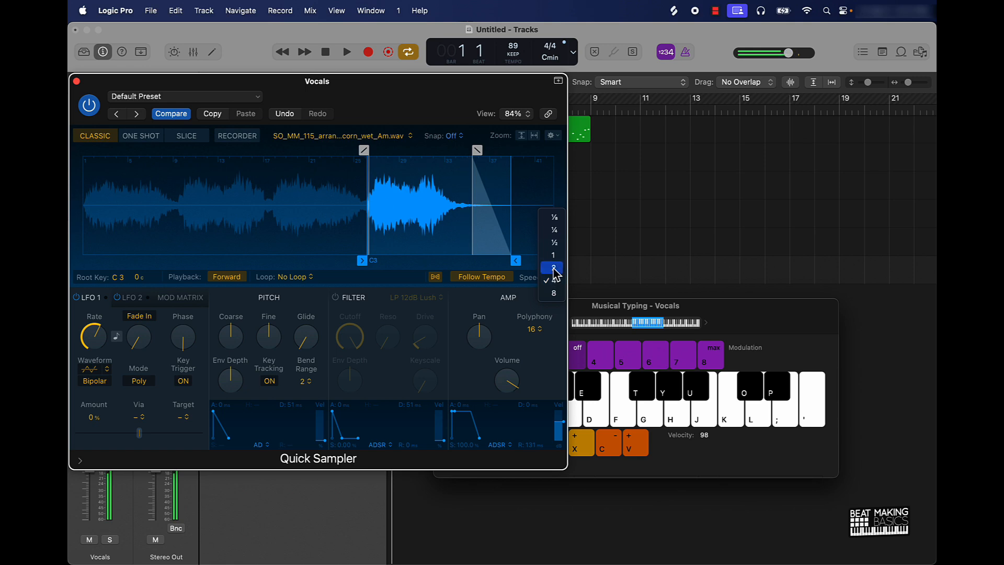
left_click(554, 269)
key("g")
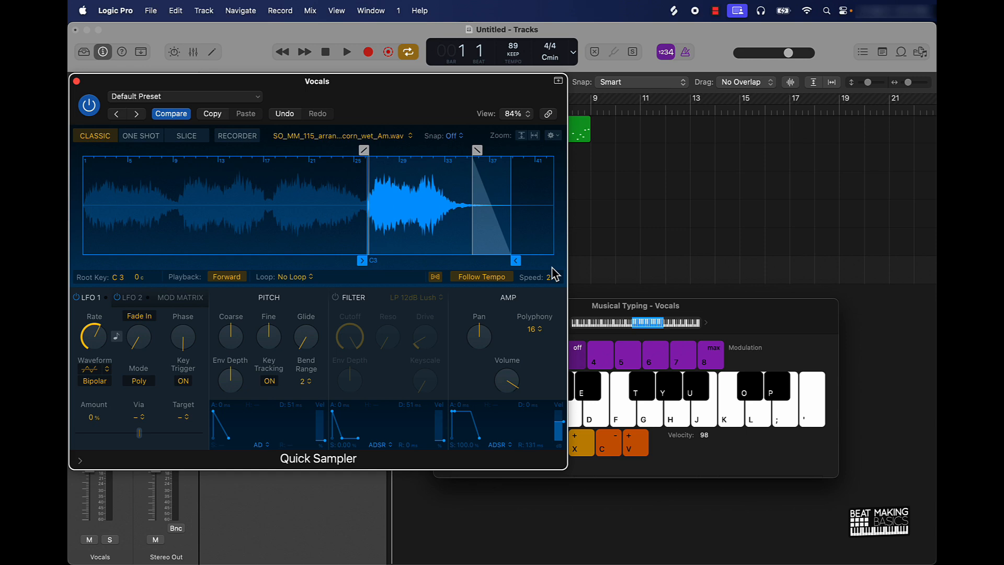
key("k")
key("k")
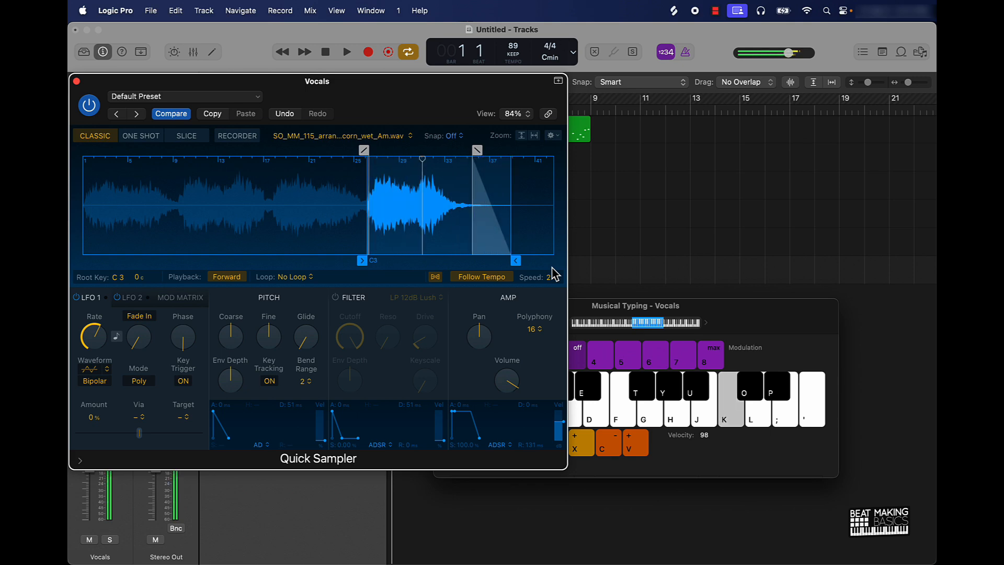
left_click(76, 81)
Step: Record the vocal sample as repeated C4 notes over bars 1 to 9 with cycling turned off, and close Musical Typing
key("r")
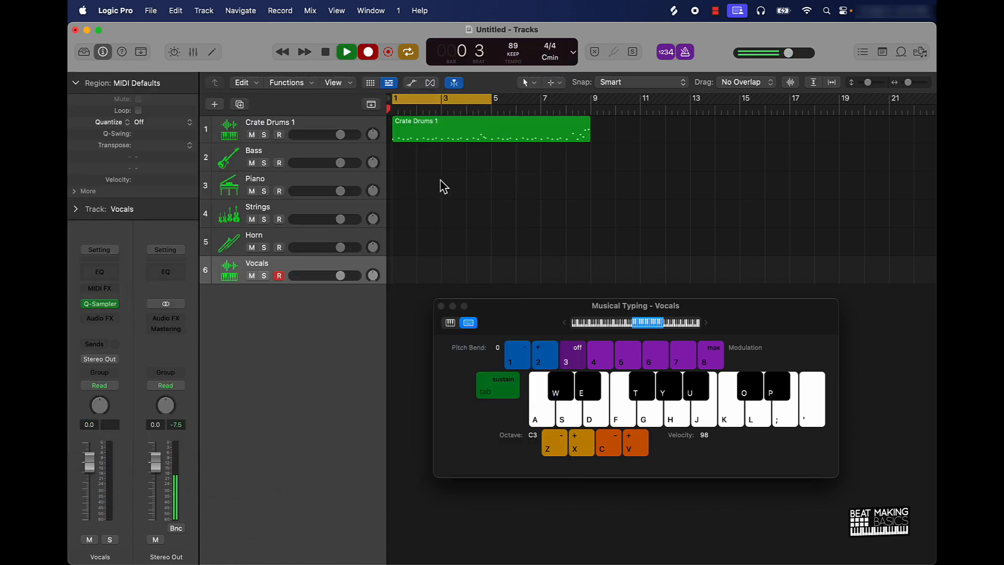
key("k")
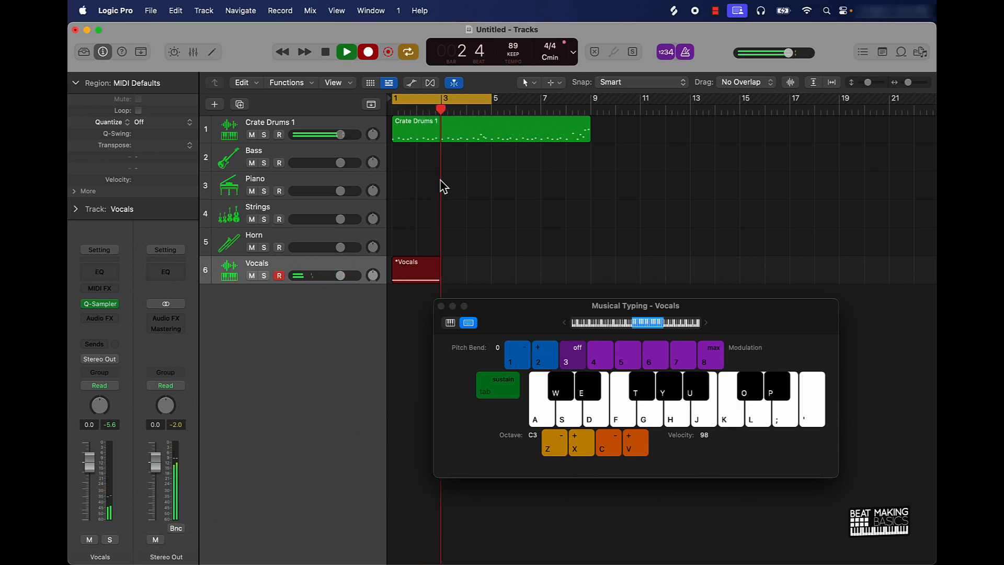
key("k")
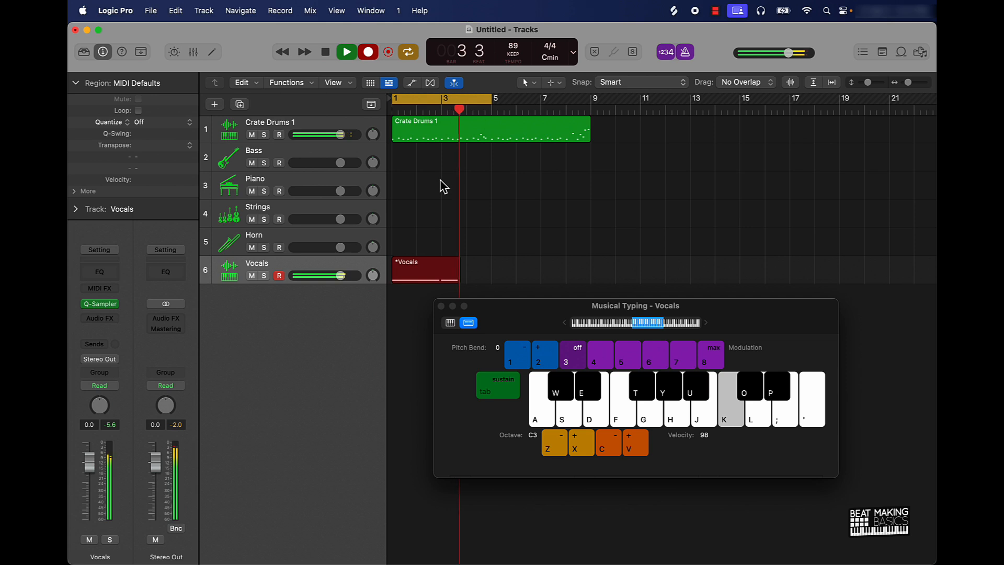
left_click(411, 53)
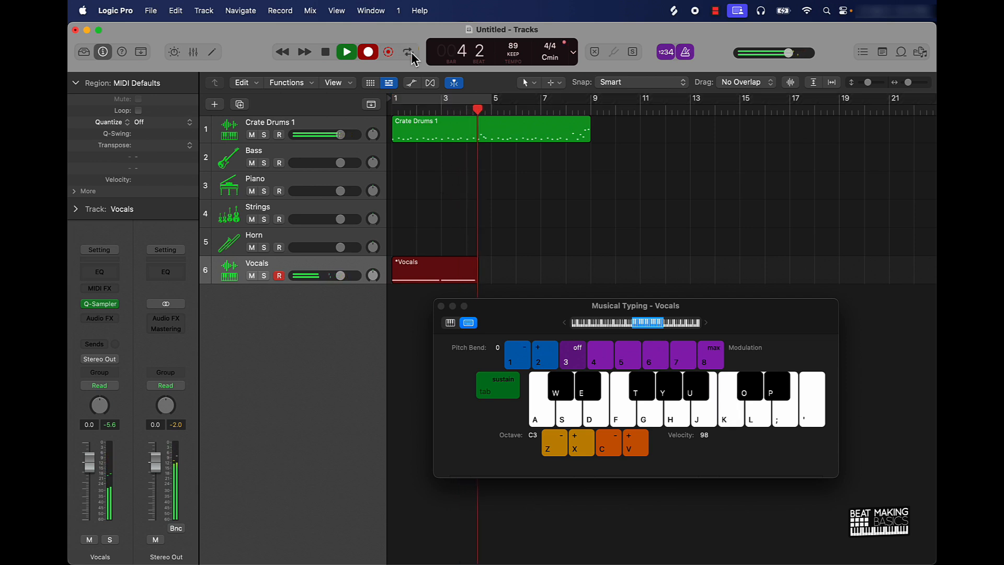
key("k")
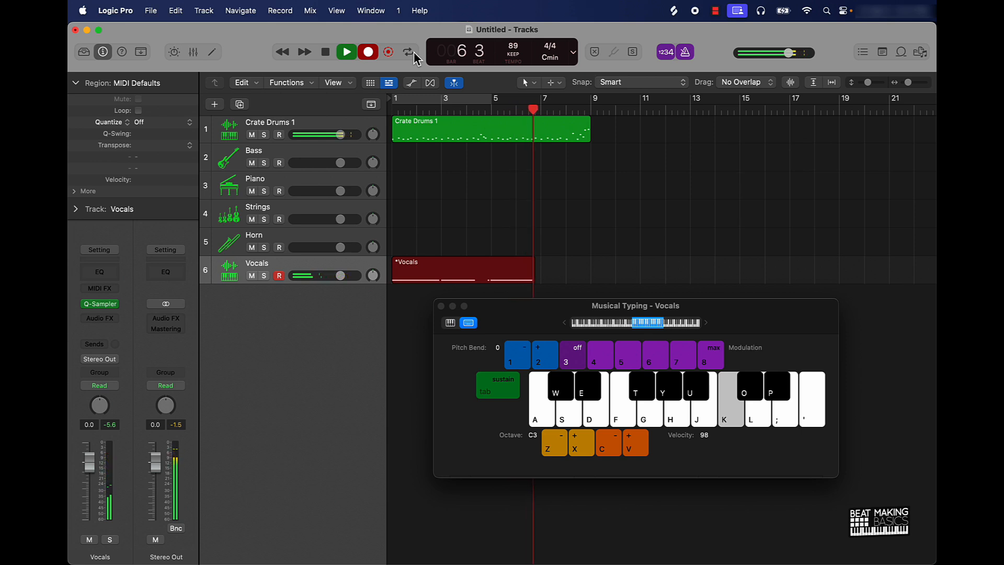
key("k")
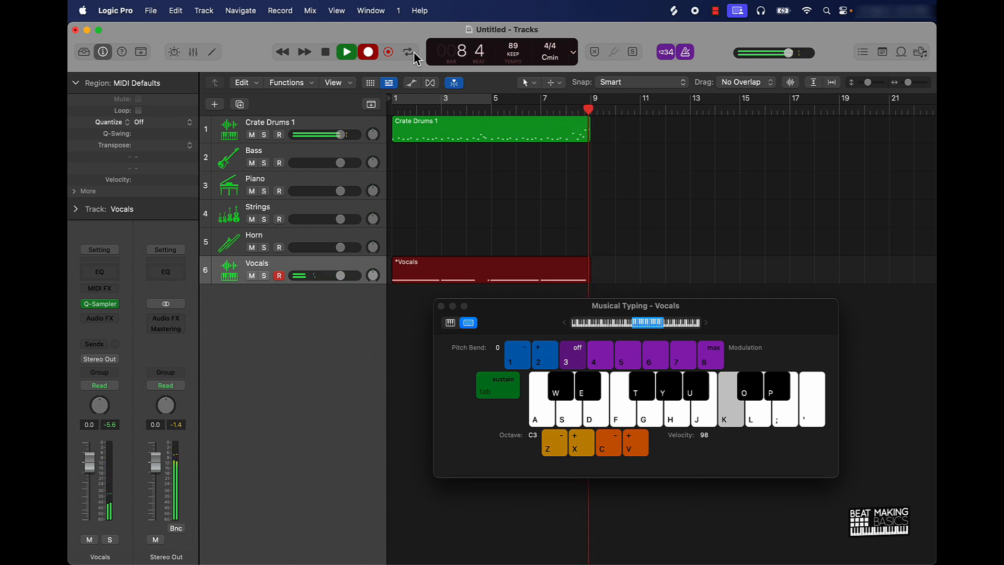
key("space")
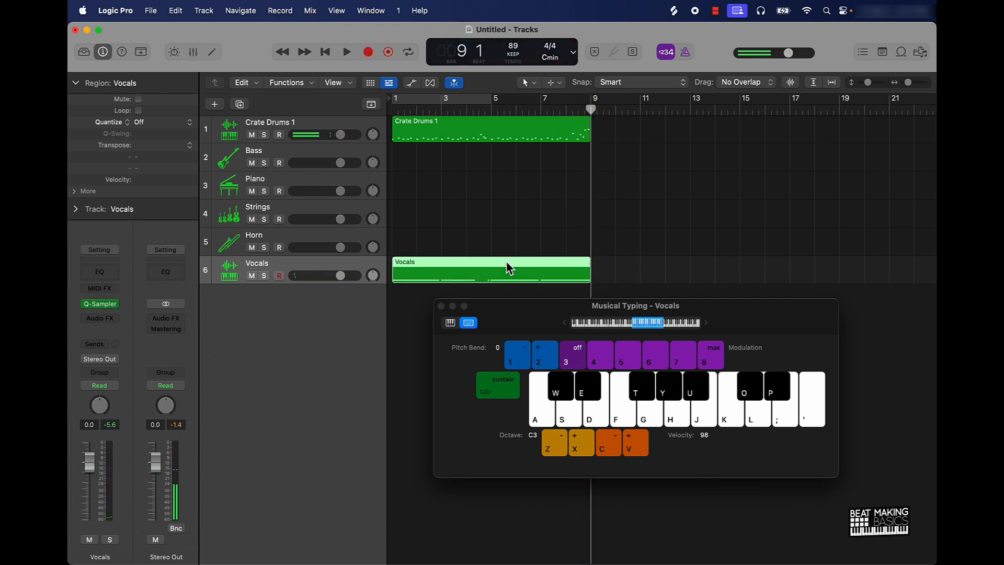
left_click(441, 306)
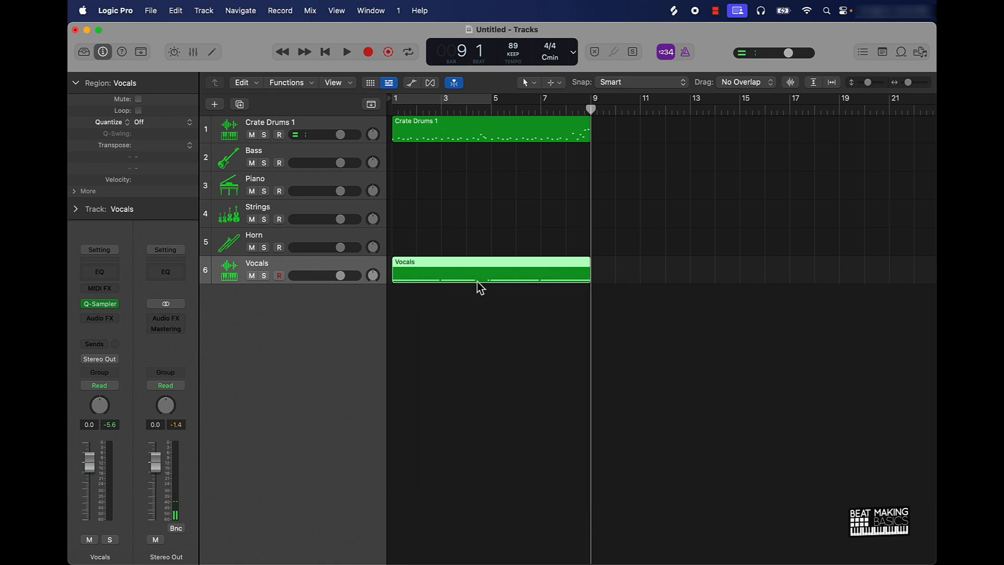
Step: Open the Vocals region in the Piano Roll and quantize all its notes to 1/16 Swing A
double_click(491, 278)
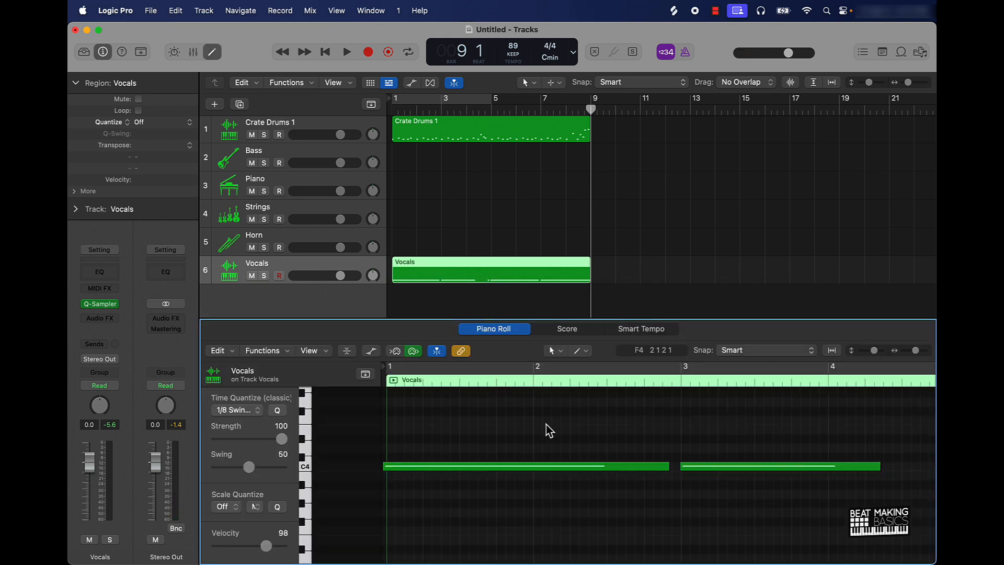
key("super+a")
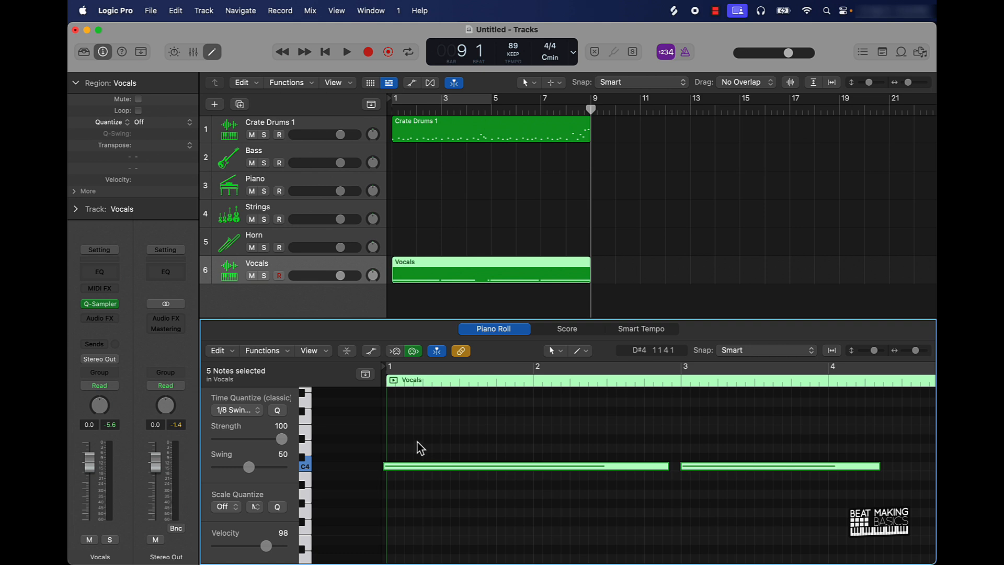
left_click(253, 412)
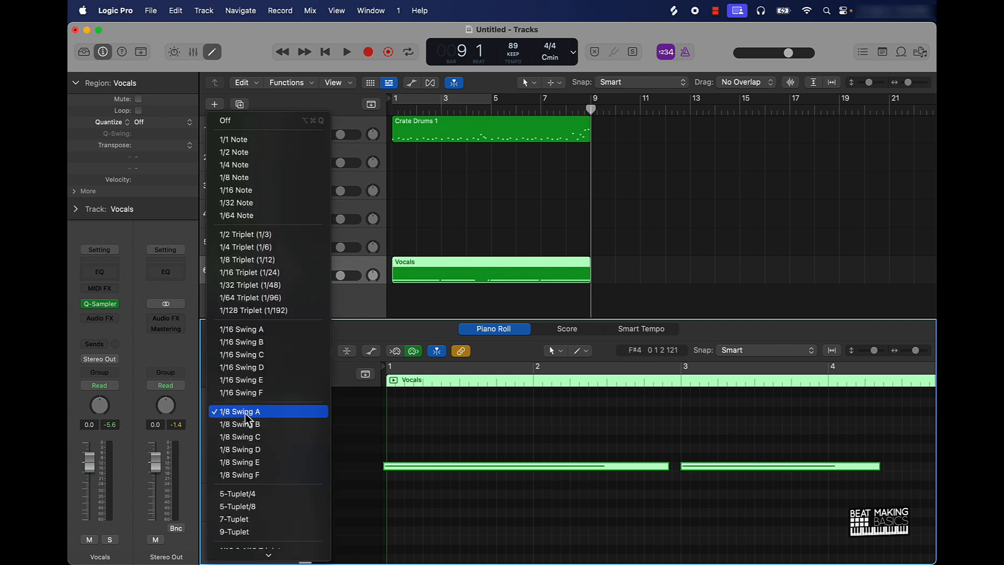
left_click(249, 333)
scroll(601, 418, "right", 5)
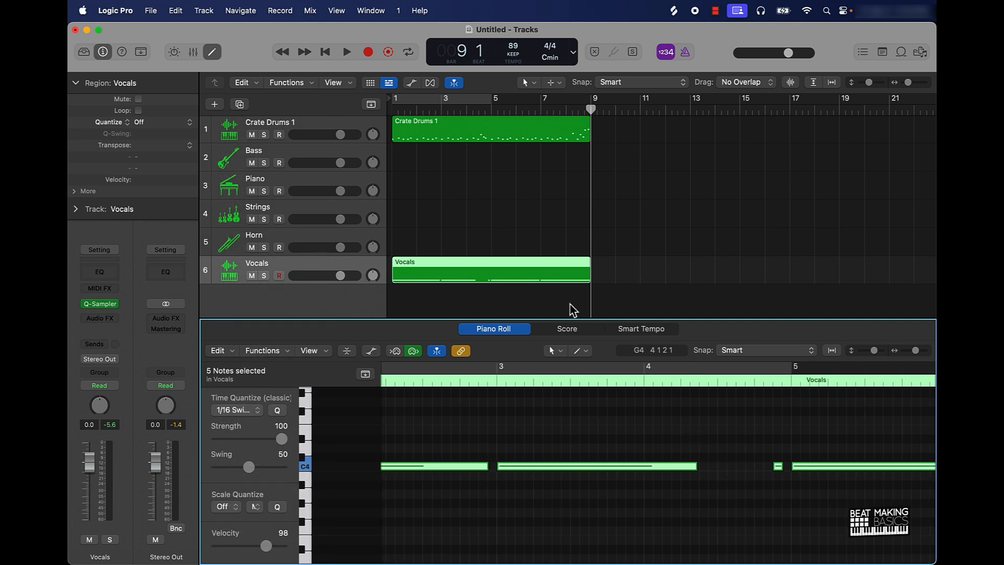
Step: Lower the Vocals track volume to -12.8 dB and extend the cycle range to bars 1 to 9
left_click_drag(344, 280, 321, 281)
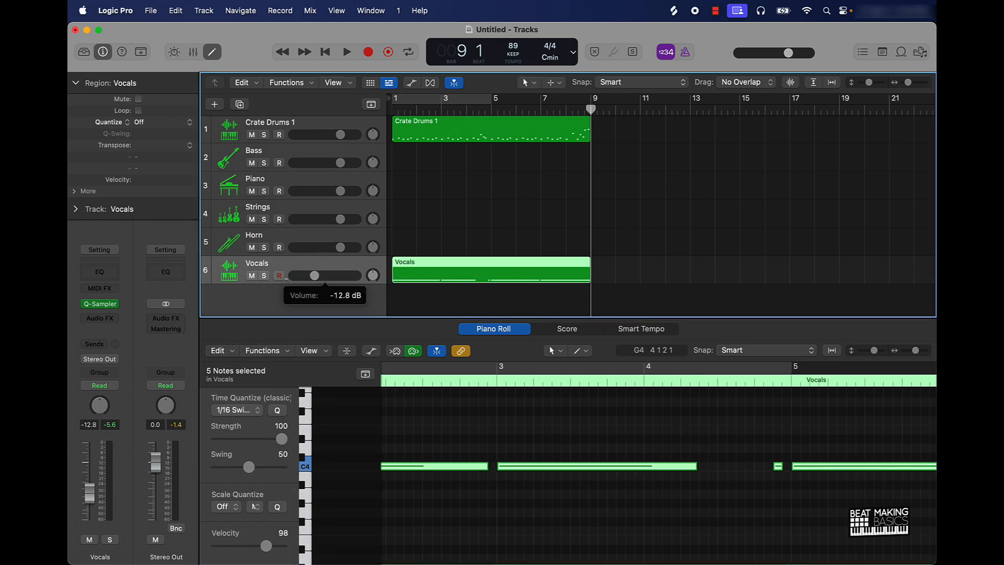
key("space")
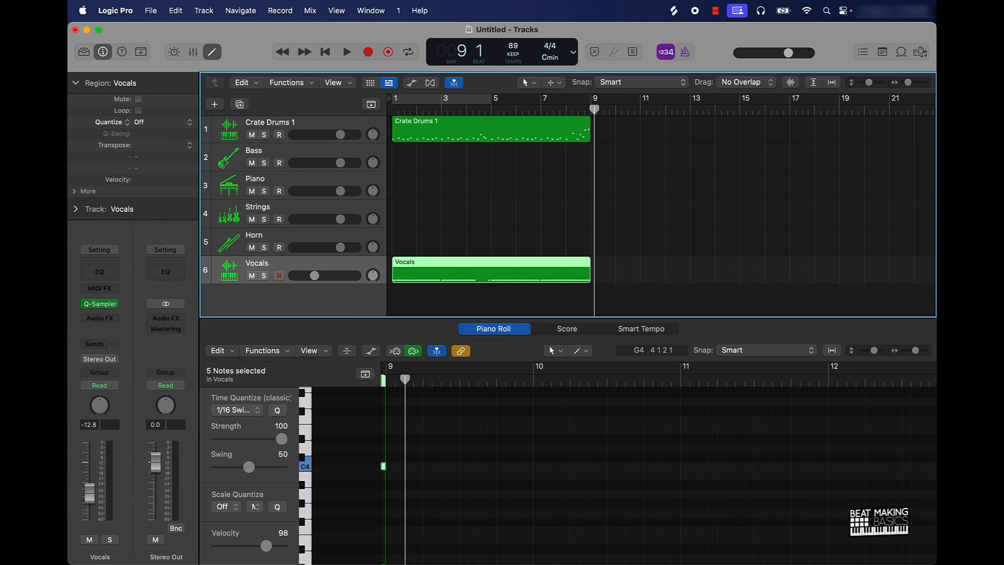
left_click(478, 109)
left_click_drag(487, 99, 586, 107)
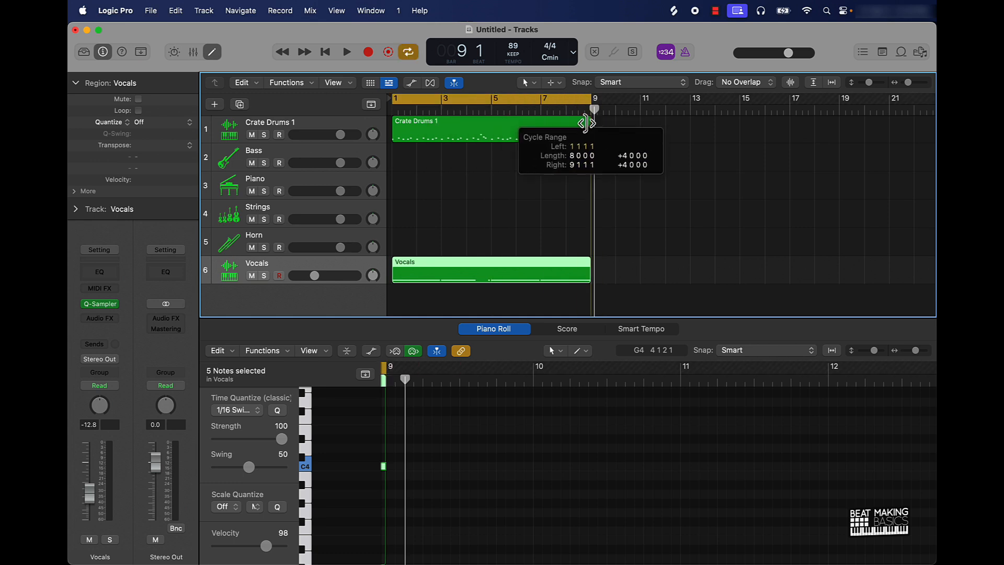
left_click(586, 128)
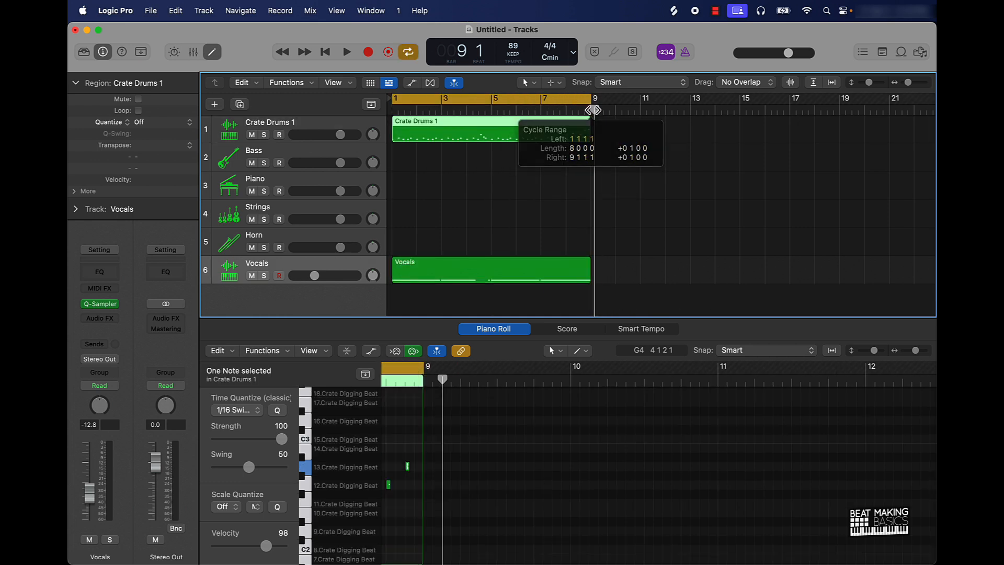
Step: Play back the drums and the recorded vocals together from the start of the cycle
key("space")
left_click(575, 182)
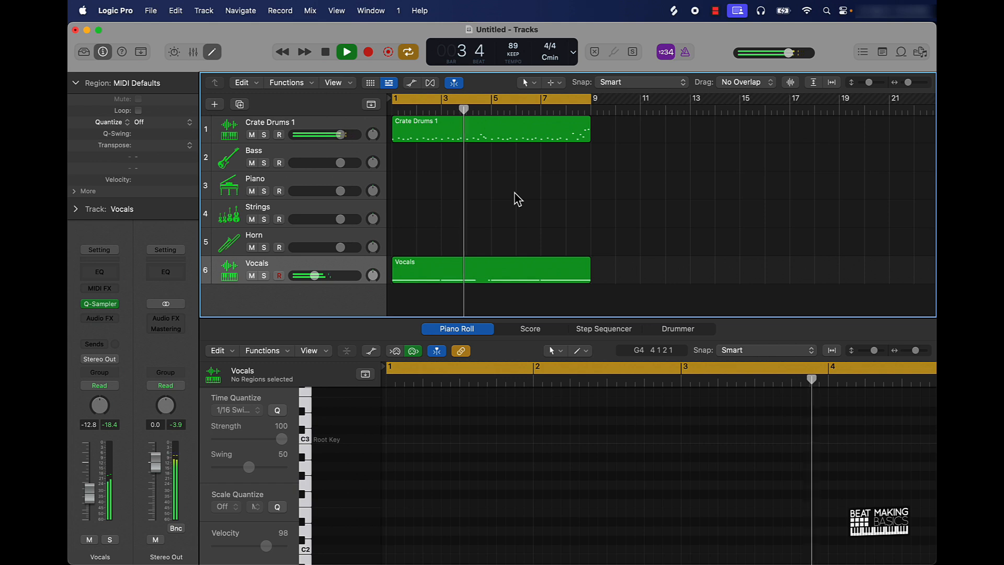
key("space")
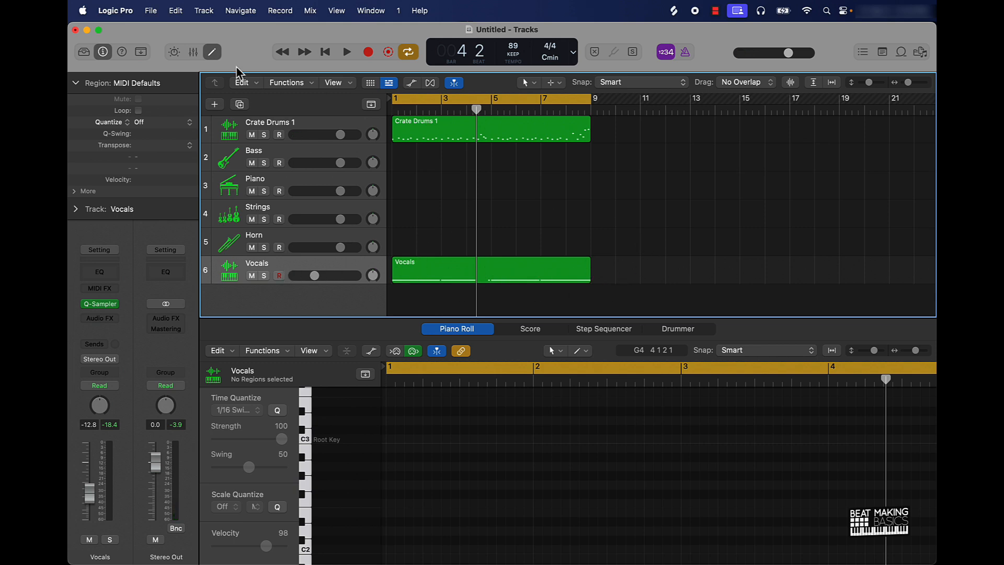
Step: Open Musical Typing for the Strings track and audition an E-F-E phrase in the C4 octave
left_click(302, 216)
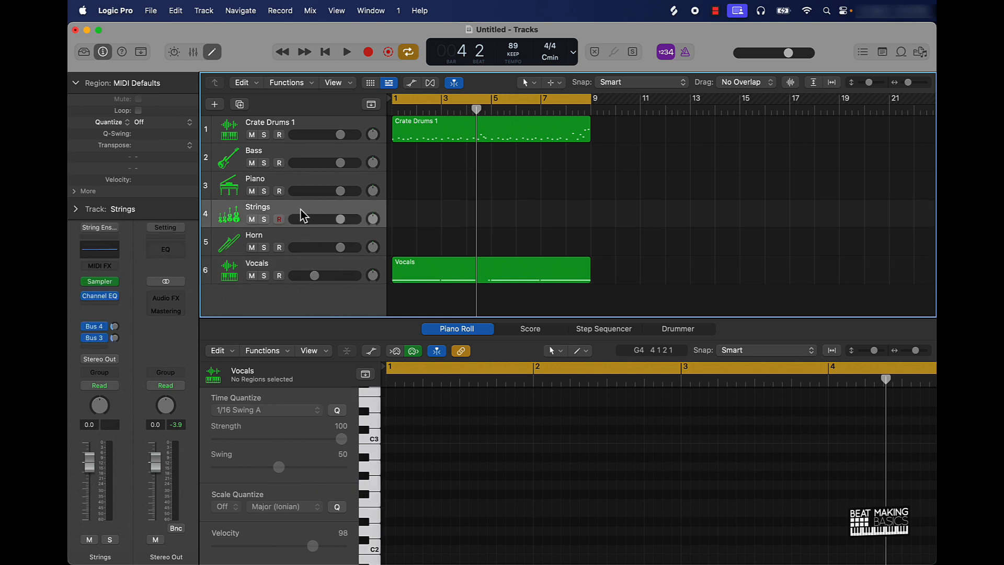
key("super+k")
key("k")
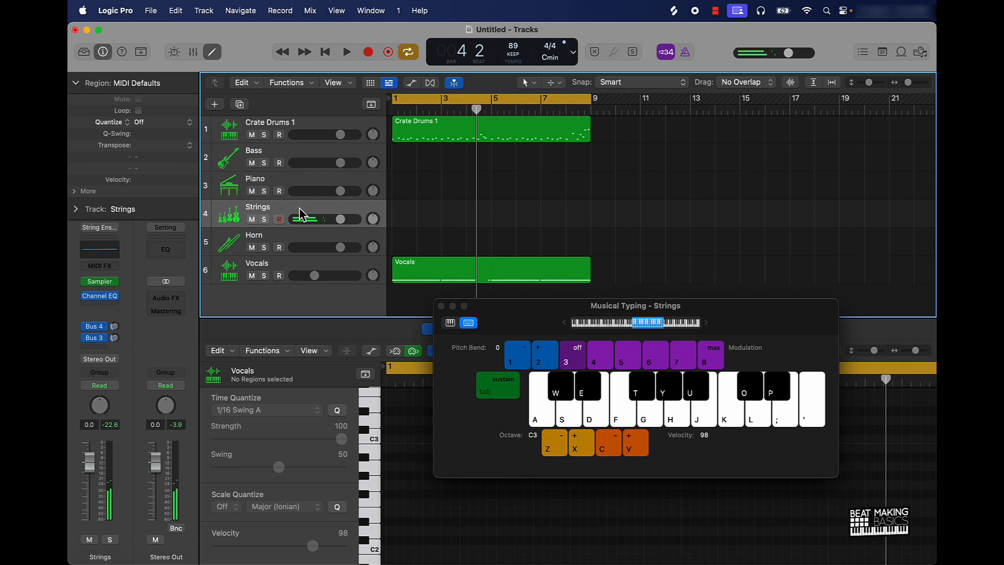
key("x")
key("d")
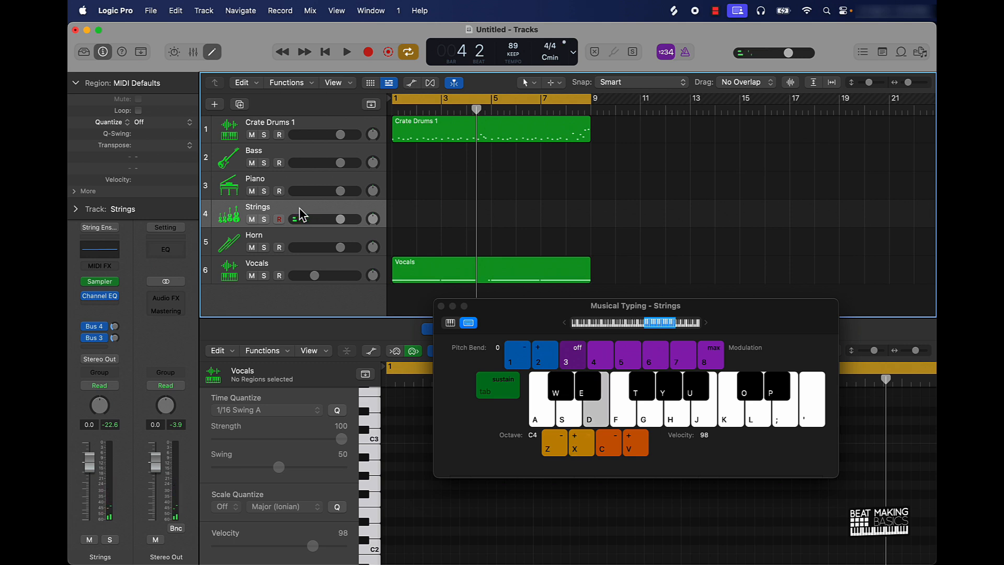
key("f")
key("d")
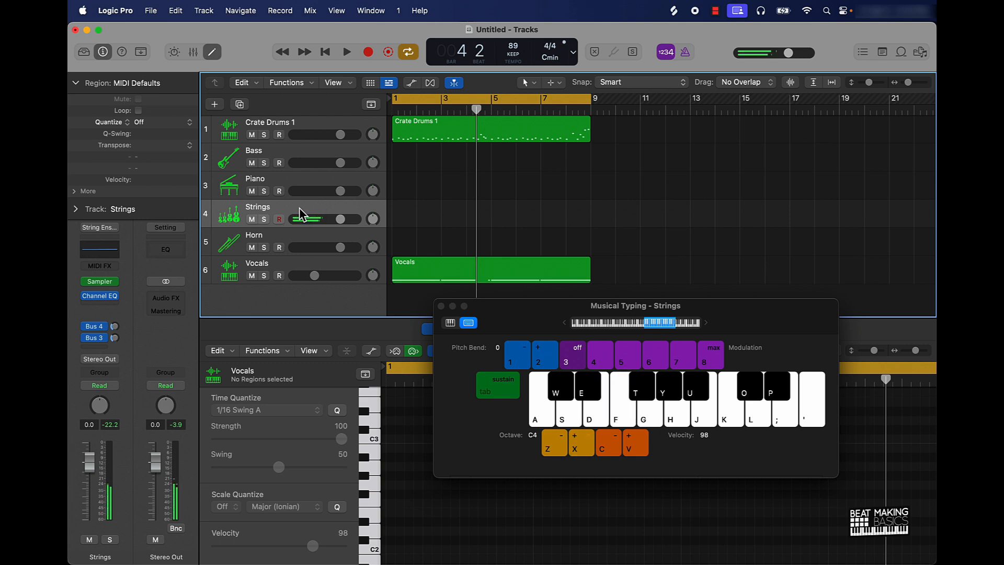
Step: Switch the Strings keyboard down to the C3 octave and try out a phrase on C, E and F
key("a")
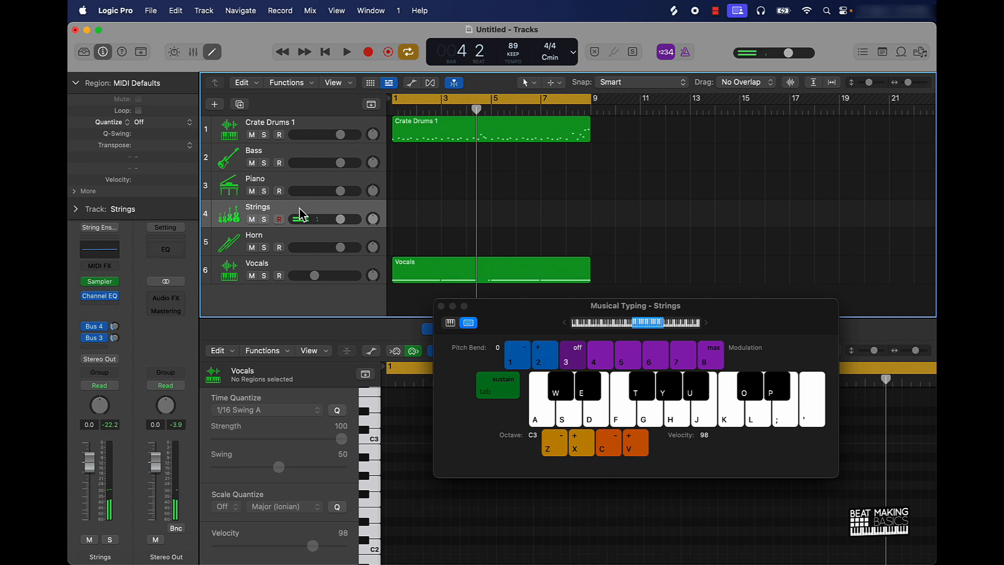
key("d")
key("f")
key("d")
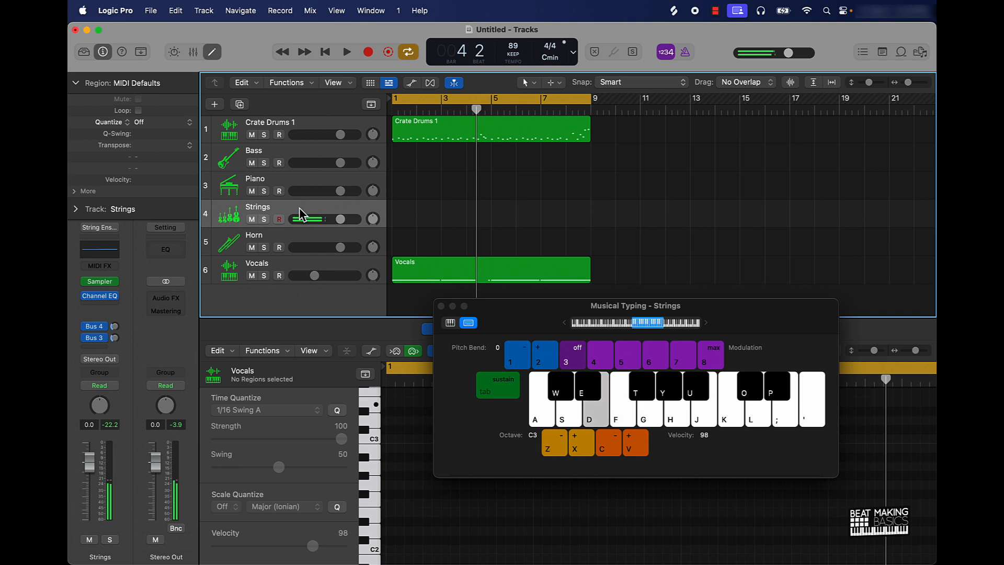
key("a")
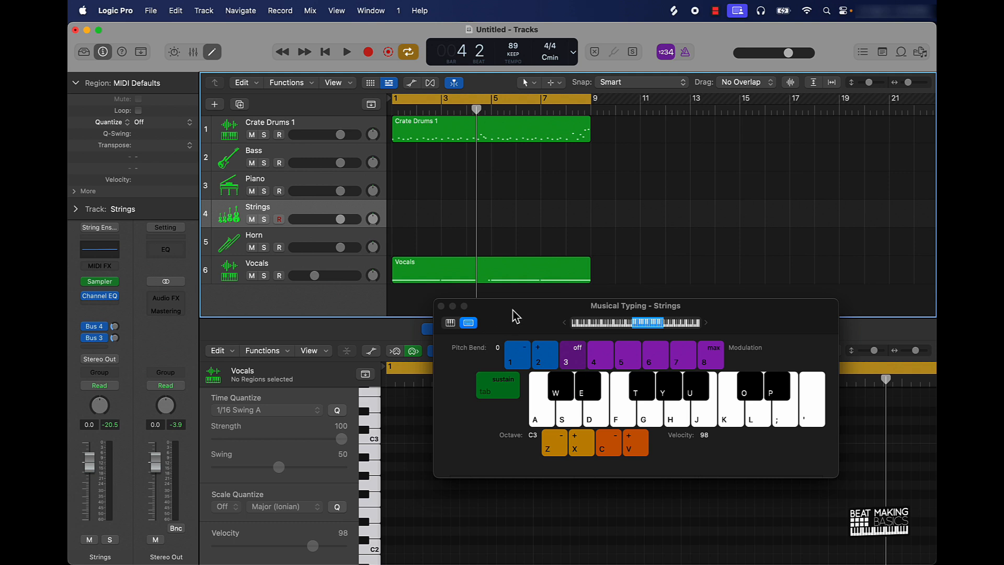
Step: Lower the Strings track volume to -12.8 dB
left_click_drag(515, 316, 490, 374)
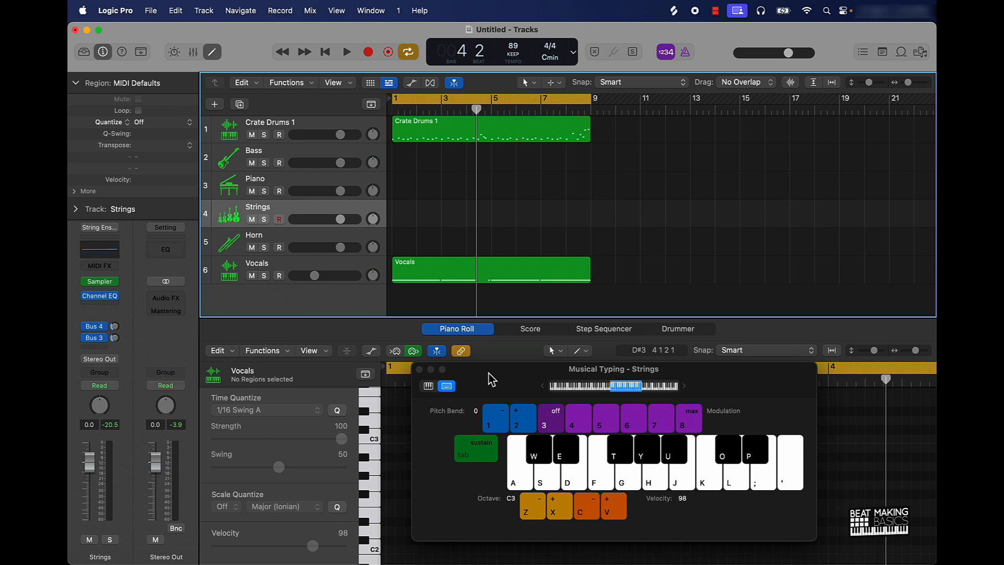
left_click_drag(341, 224, 283, 223)
Step: Rehearse the Strings phrase on C, E and F in the C3 octave over the playing drums and vocals
key("space")
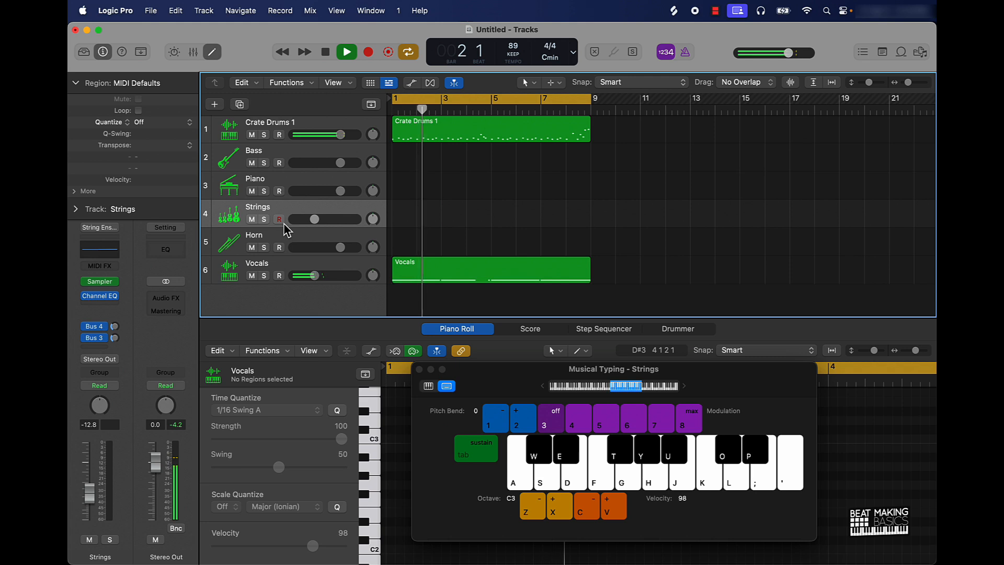
key("d")
key("f")
key("d")
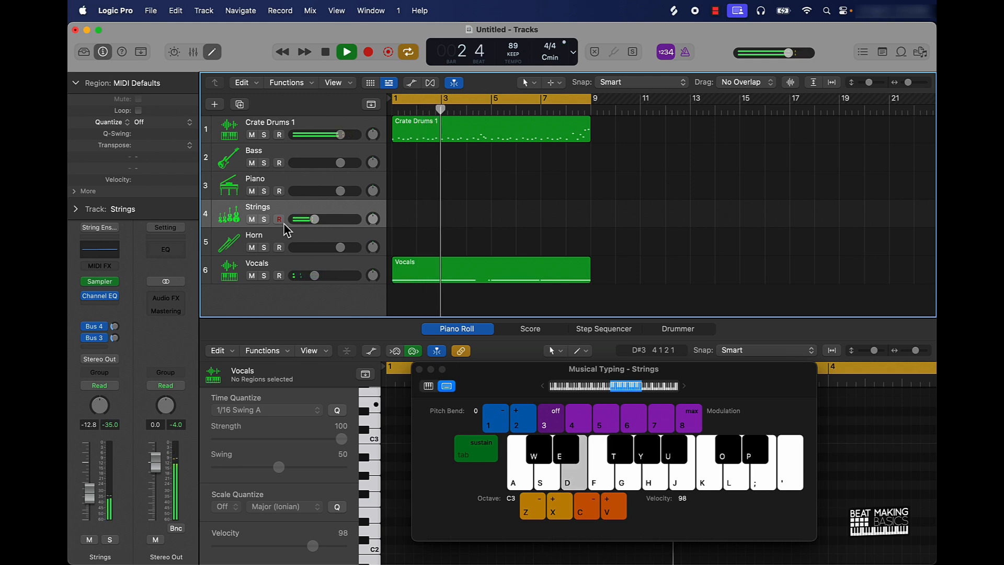
key("a")
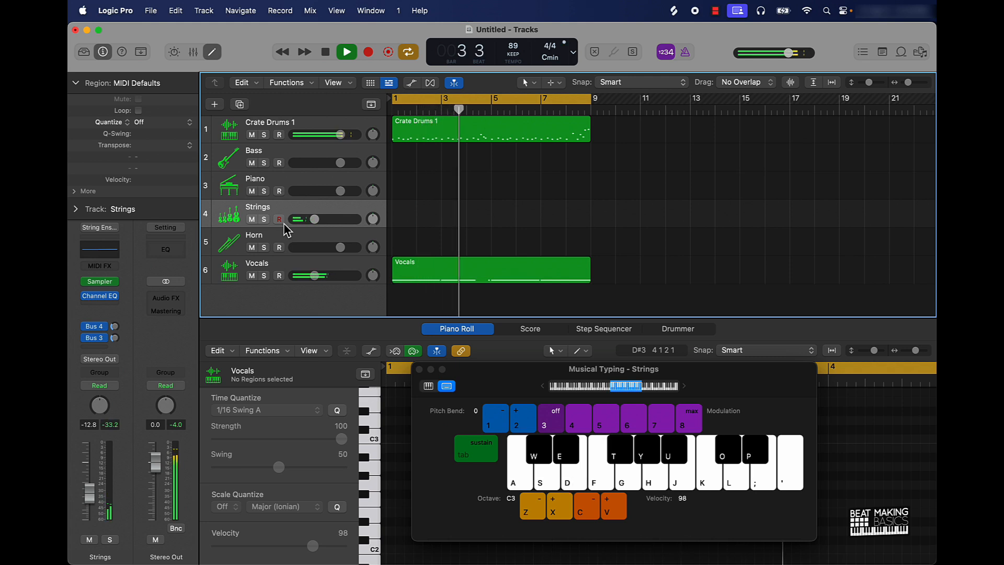
key("a")
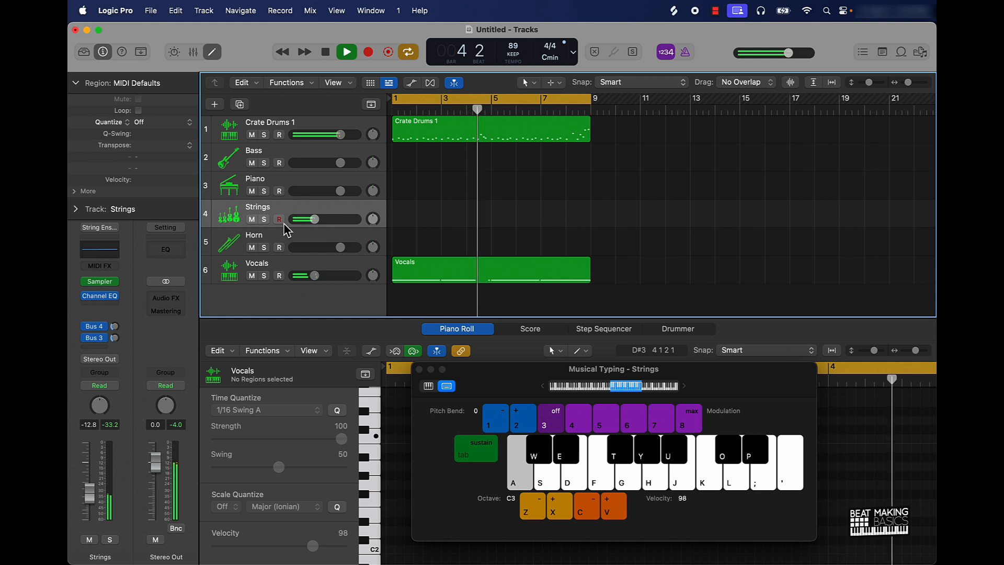
key("d")
key("d")
key("a")
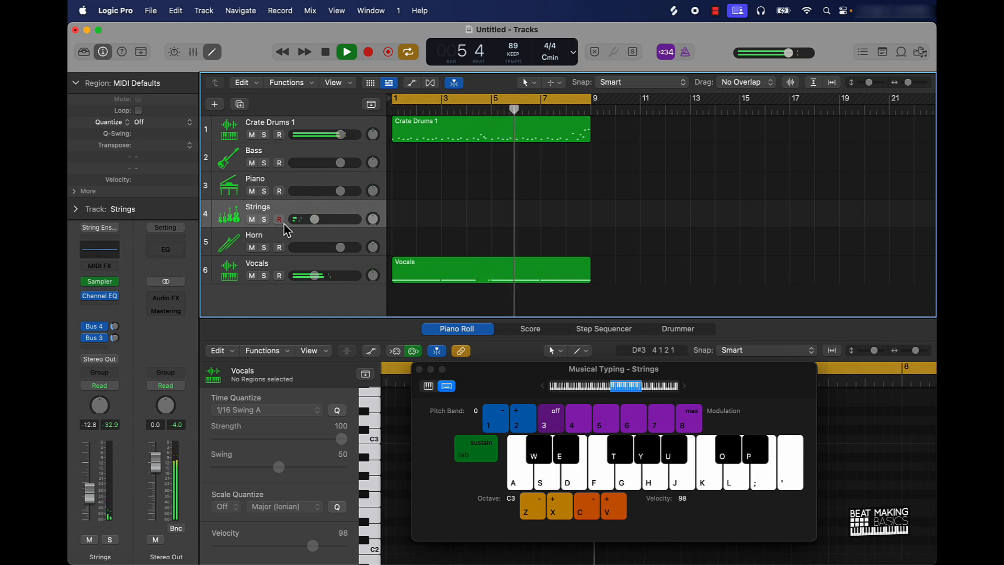
key("d")
key("f")
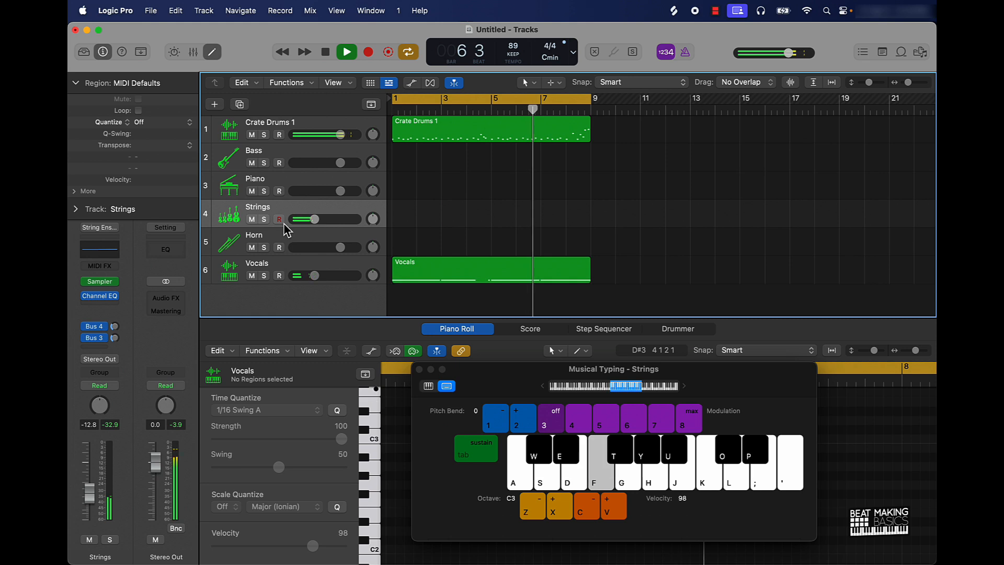
key("a")
key("space")
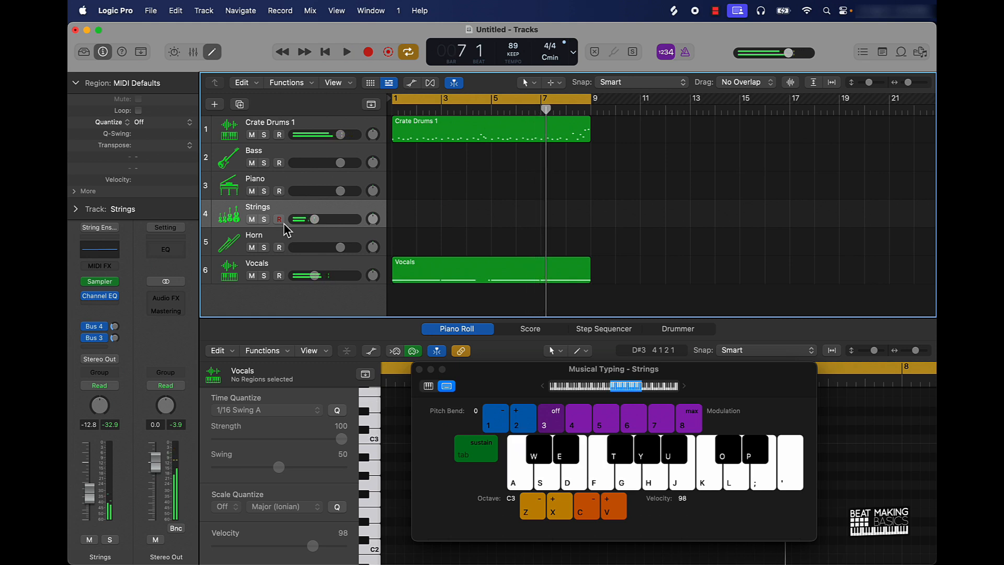
Step: Record the Strings part through the eight-bar cycle with long C notes, E-F-E and E-G-E phrases and a closing C-F-E, and close Musical Typing
key("r")
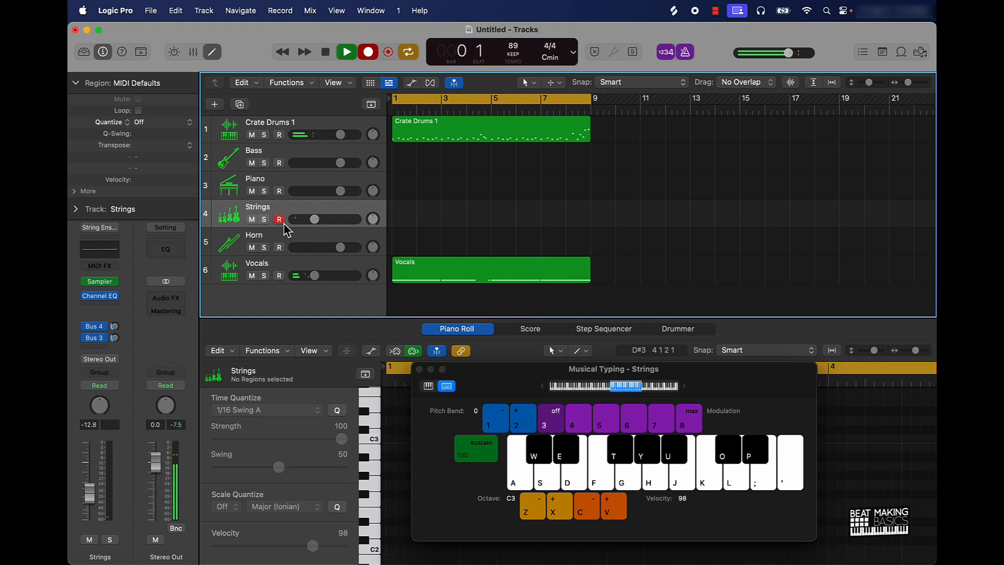
key("a")
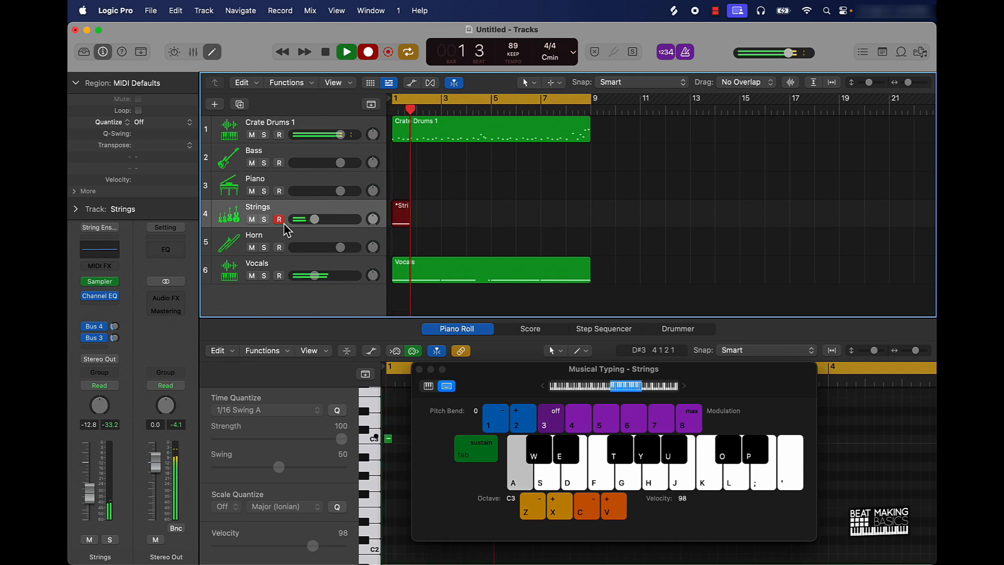
key("d")
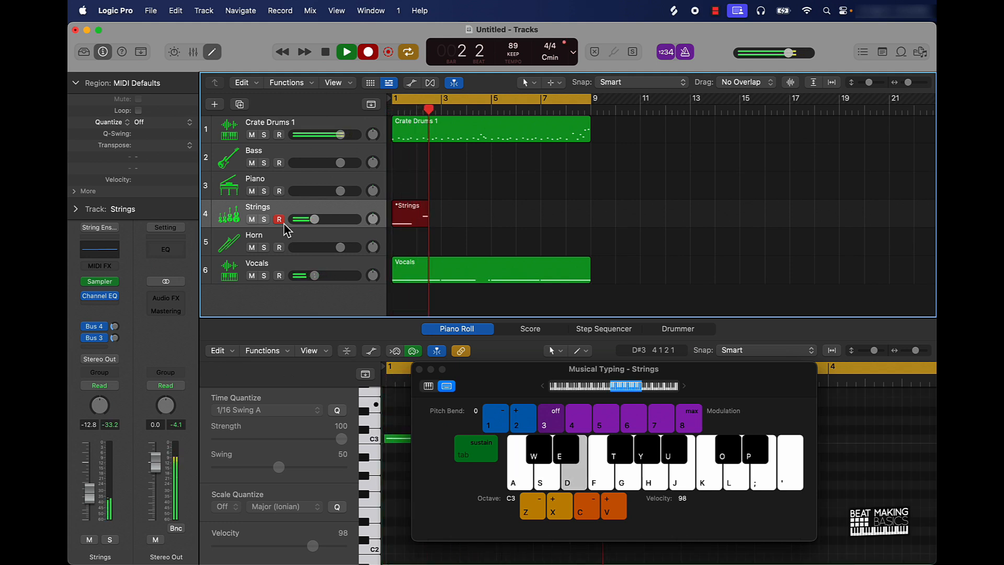
key("f")
key("a")
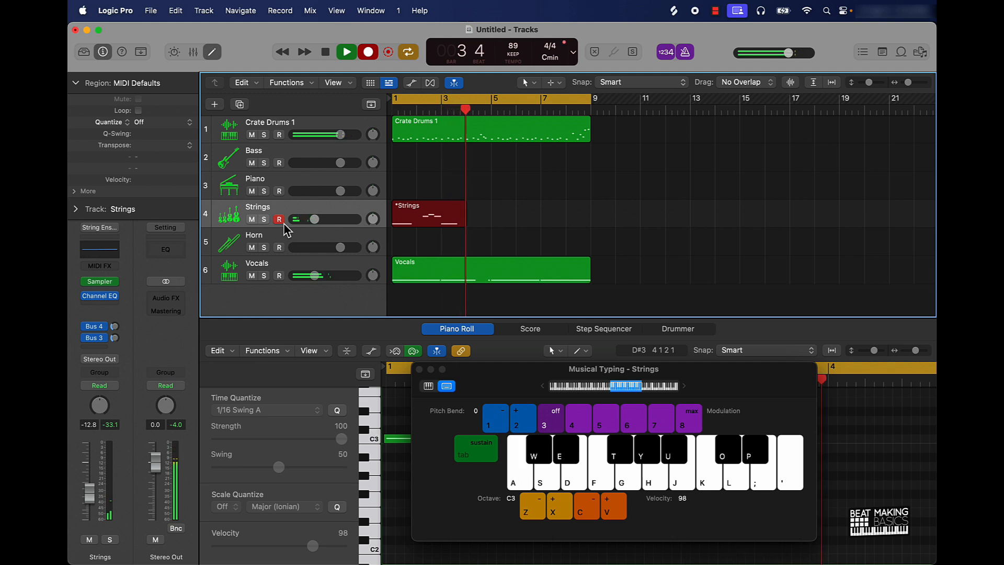
key("d")
key("g")
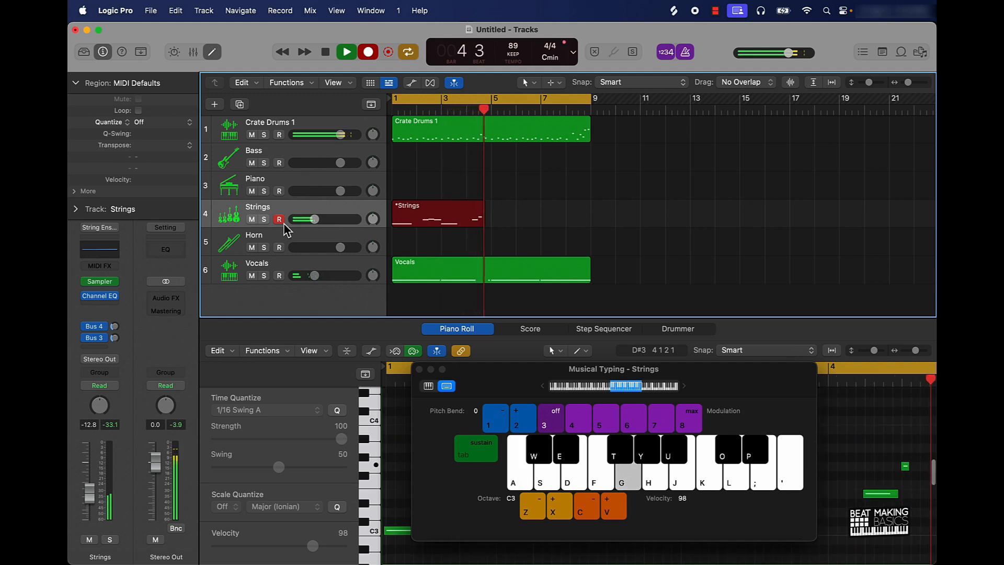
key("d")
key("a")
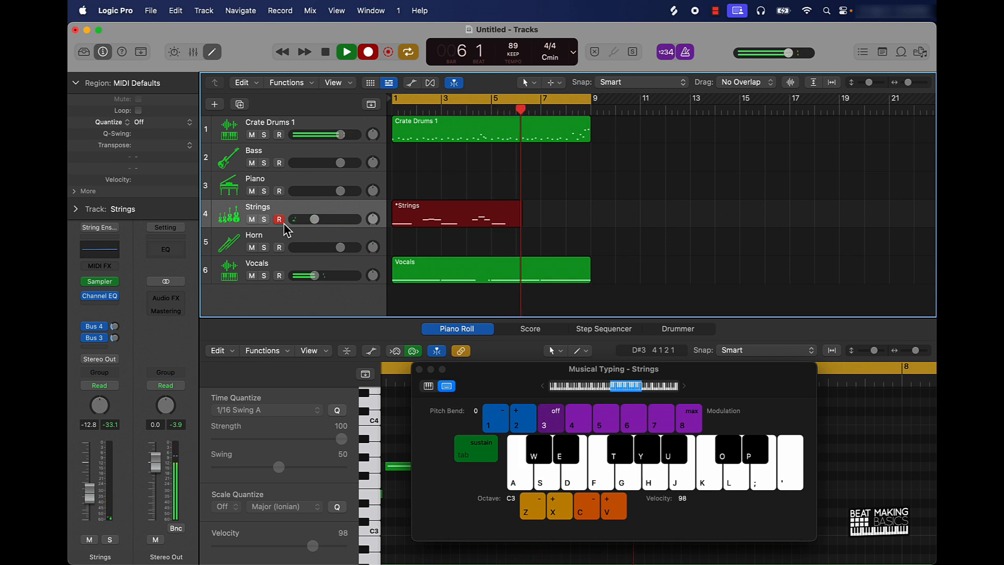
key("d")
key("f")
key("d")
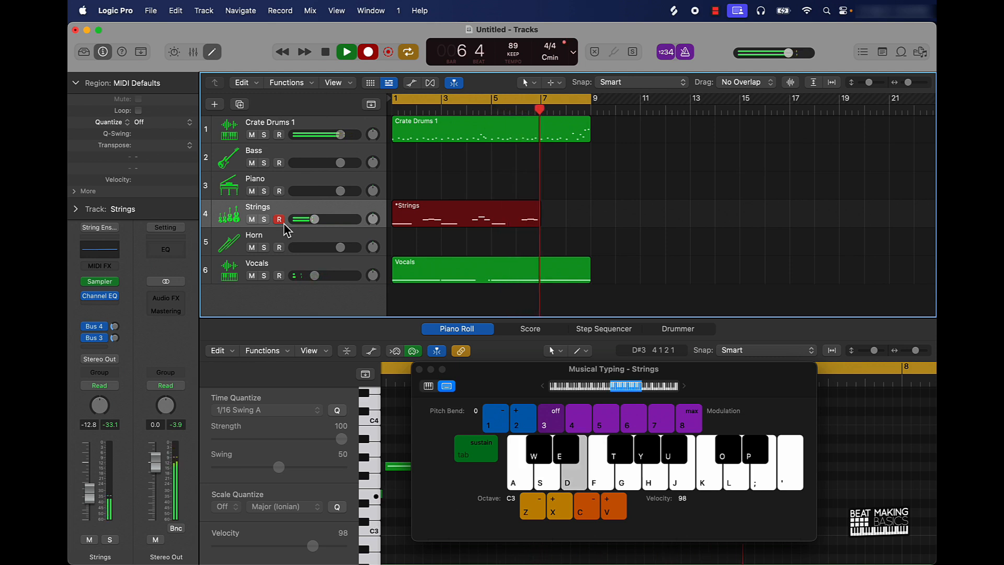
key("a")
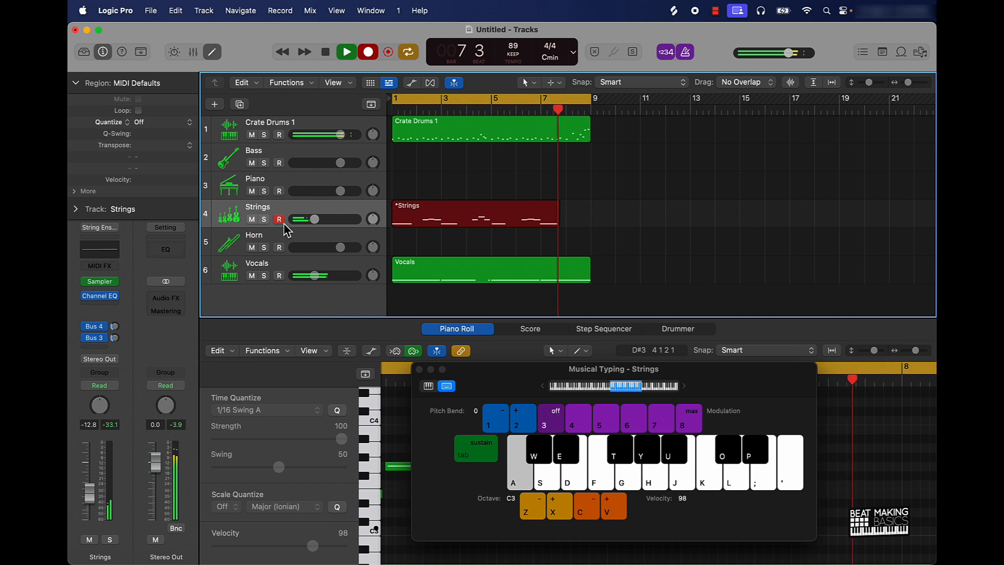
key("a")
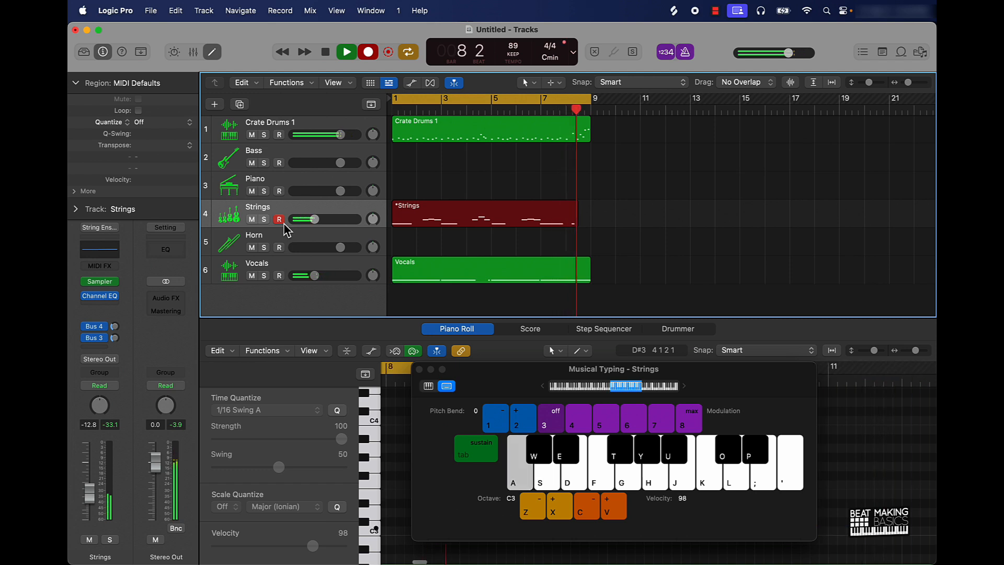
key("f")
key("d")
key("space")
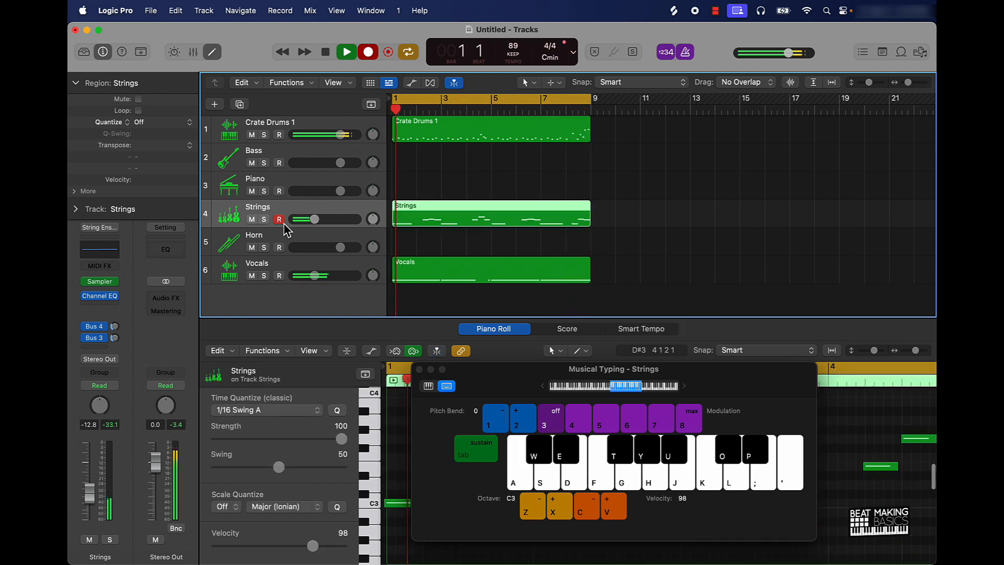
key("space")
left_click(419, 369)
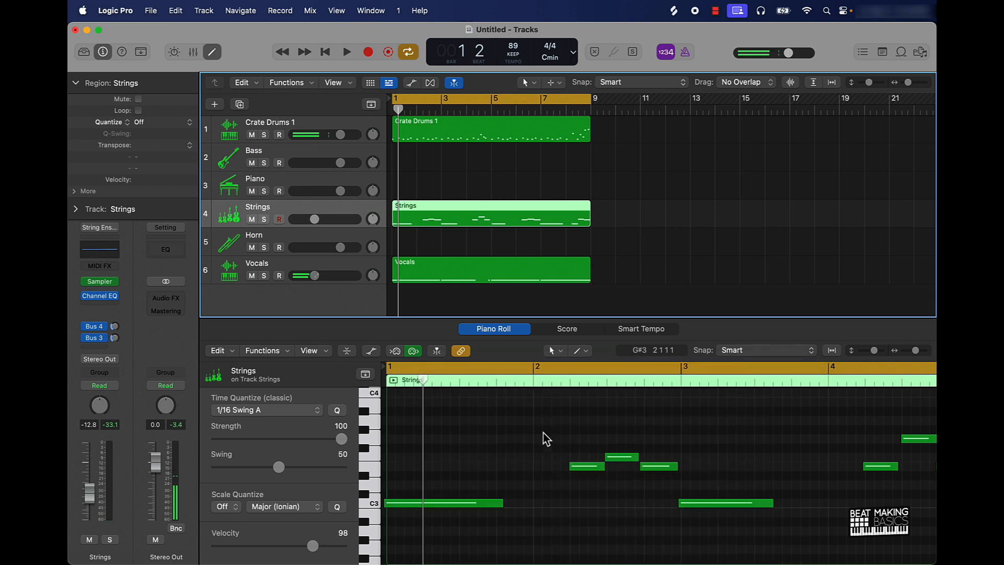
Step: Select all notes in the Strings region and quantize them to 1/8 Swing A
left_click(544, 444)
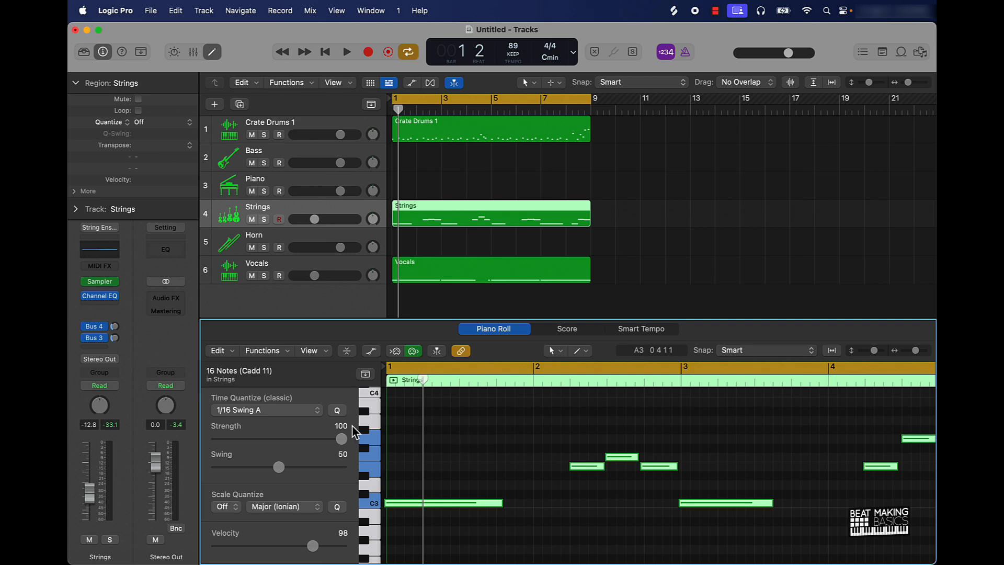
left_click(318, 410)
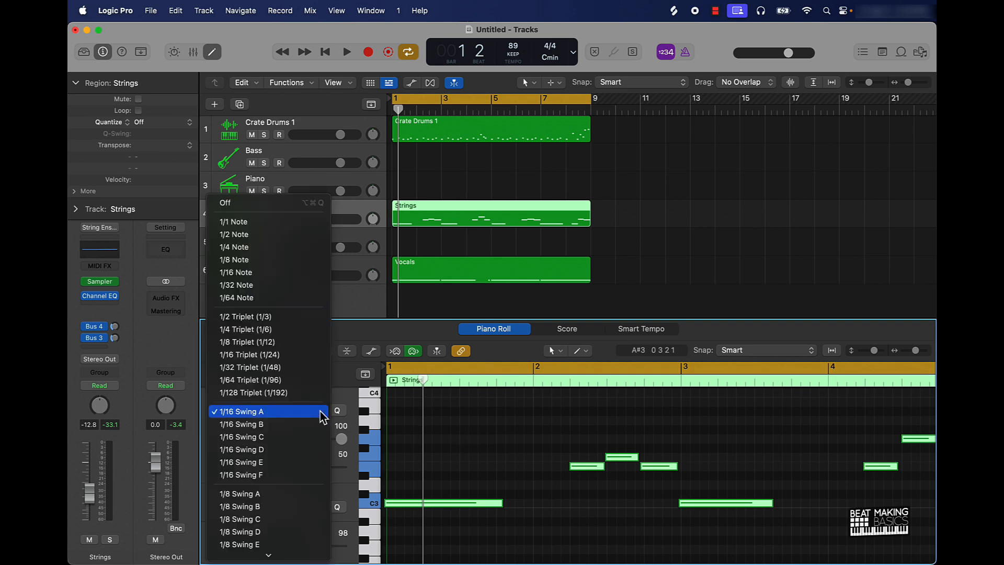
left_click(258, 495)
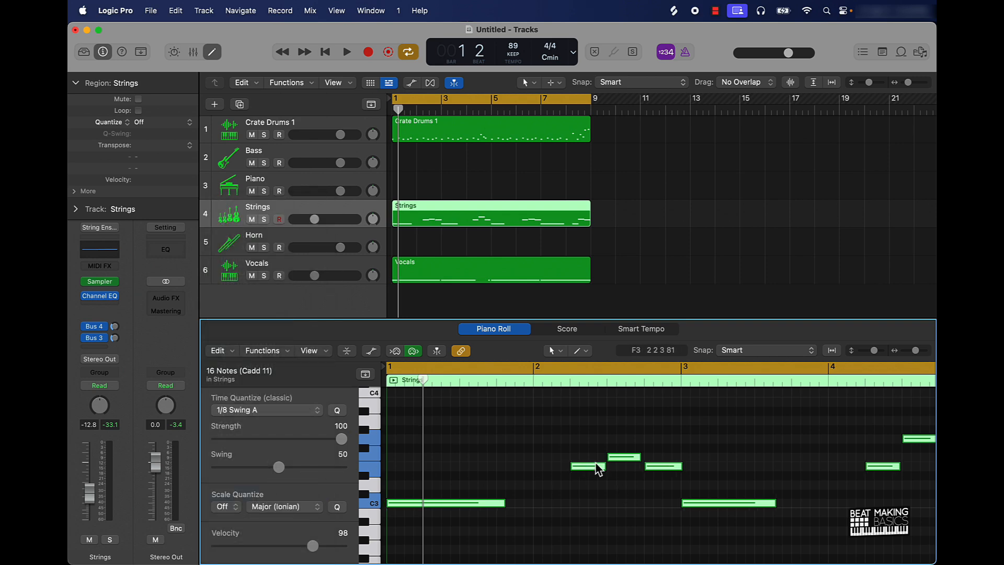
left_click(310, 410)
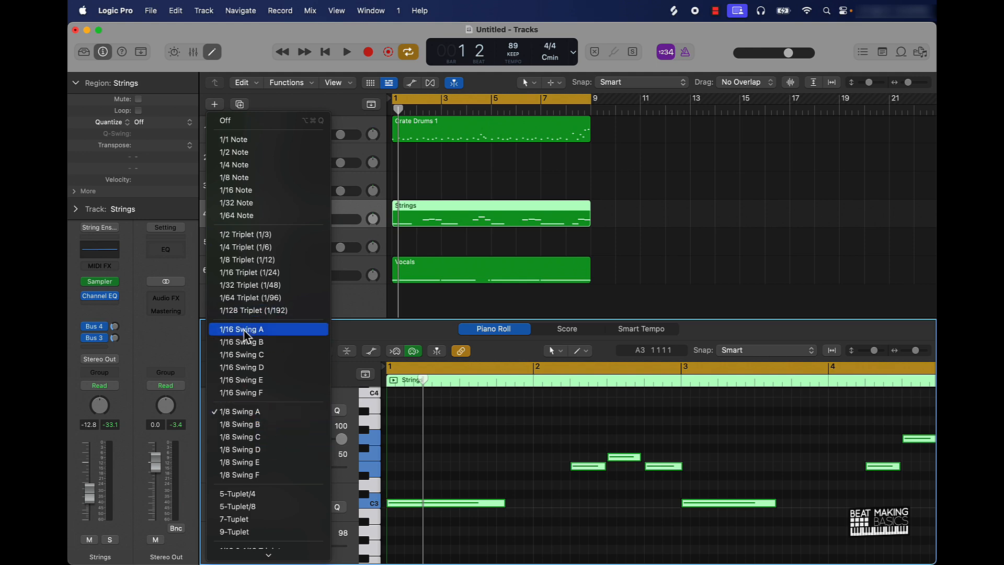
left_click(516, 444)
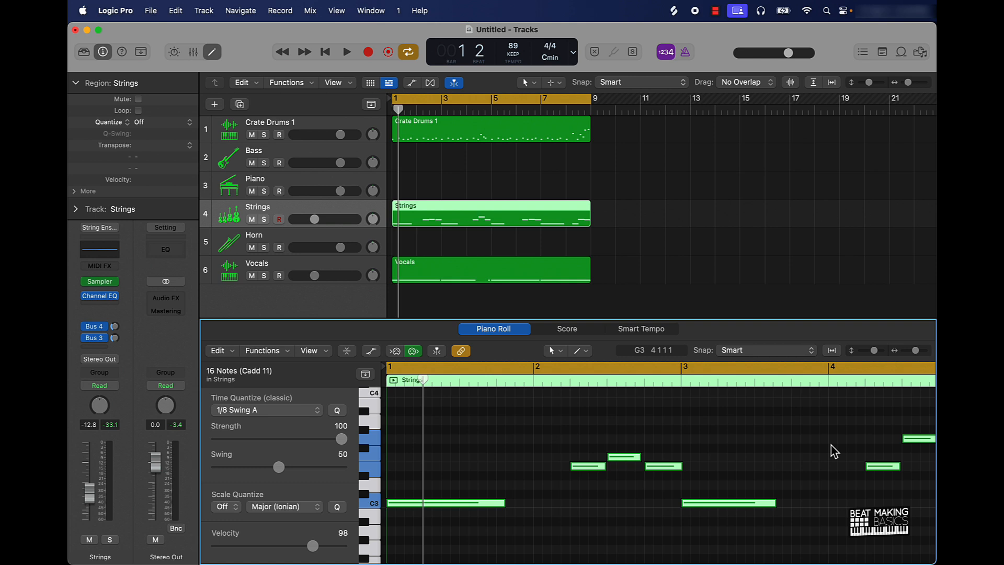
Step: Play back the quantized strings with the drums and vocals up to bar 5 and clear the note selection
key("space")
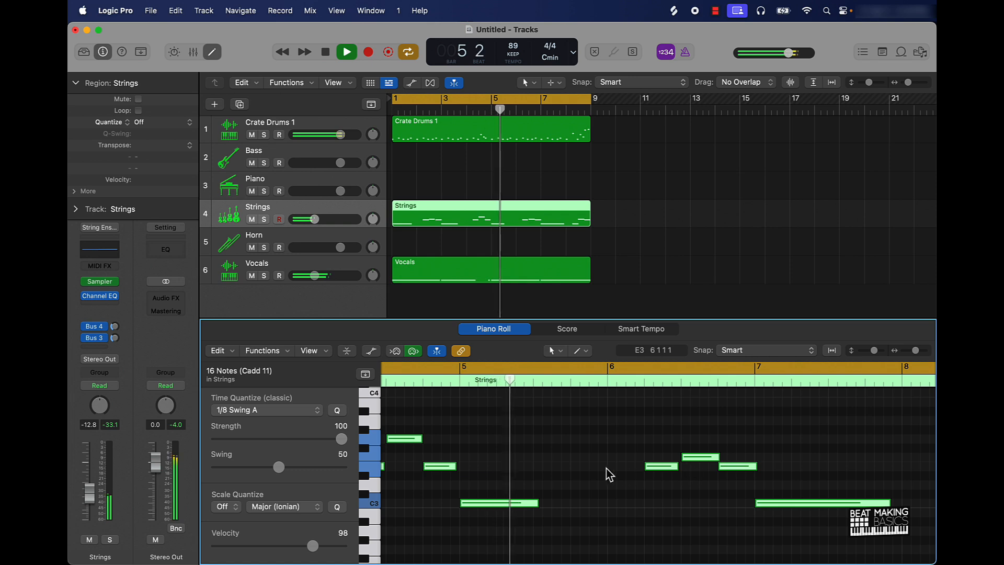
left_click(545, 513)
key("space")
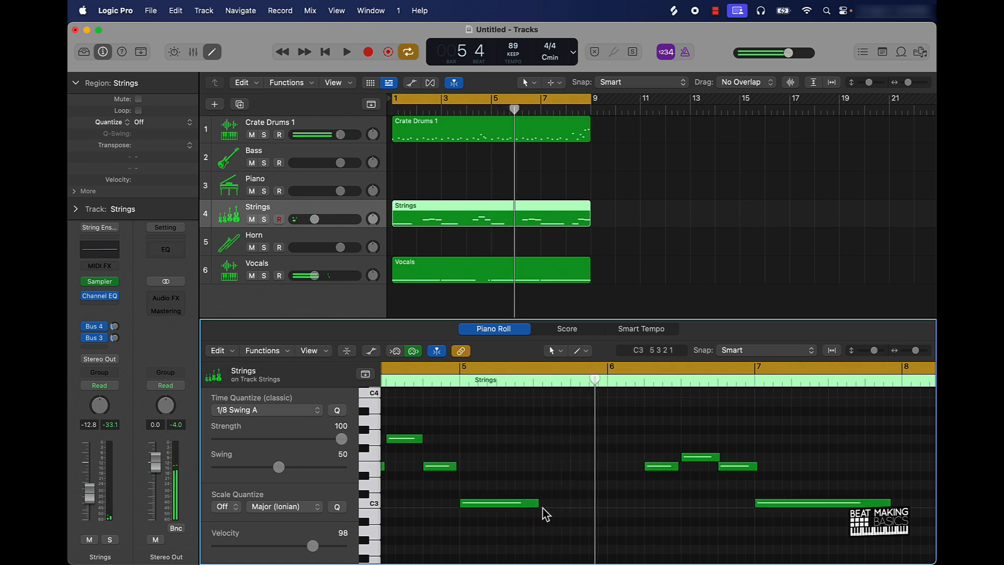
Step: Lengthen the C3 strings note at bar 5 and the first E3 note in bar 4
left_click_drag(535, 504, 561, 503)
scroll(538, 470, "left", 5)
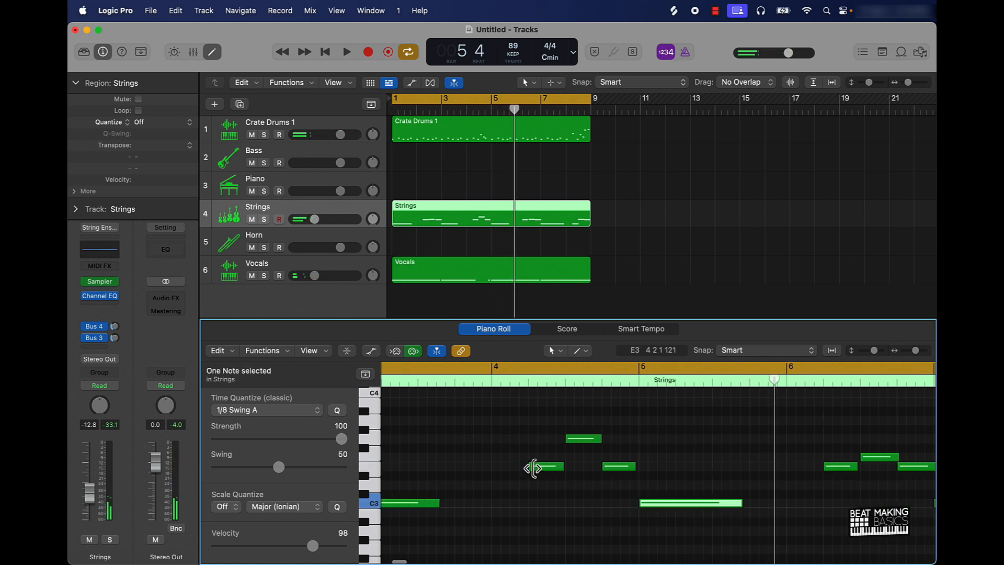
left_click_drag(630, 466, 638, 466)
scroll(781, 455, "right", 4)
scroll(781, 453, "right", 3)
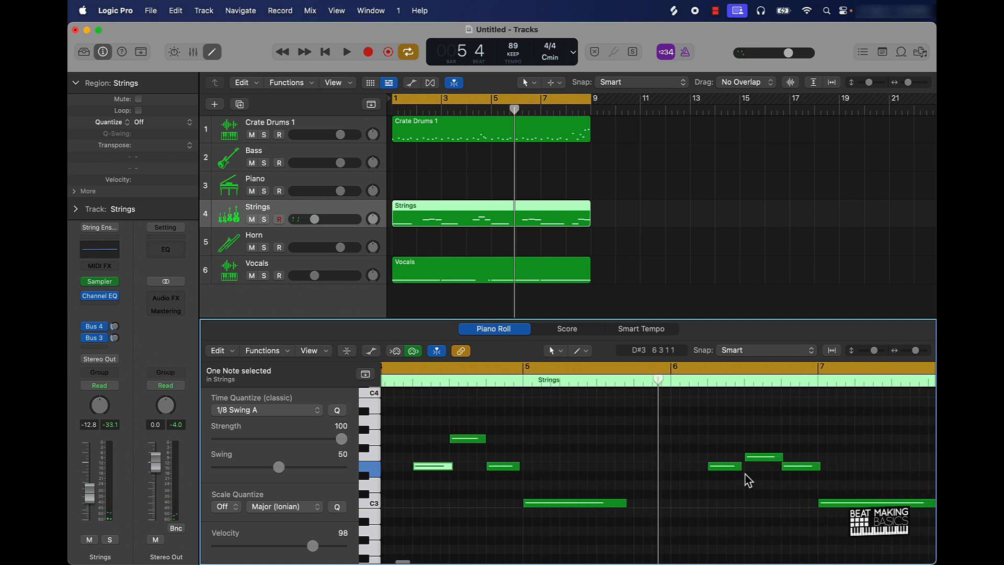
Step: Extend the first E3 note in bar 6 and the F3 note in bar 8 to meet the notes that follow
left_click_drag(743, 465, 748, 471)
scroll(775, 486, "right", 5)
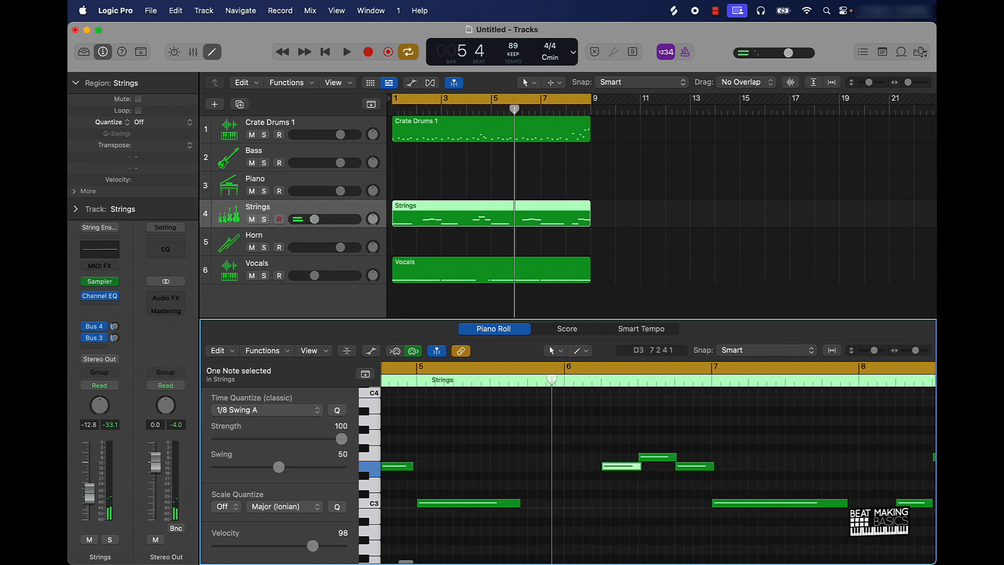
scroll(774, 484, "right", 3)
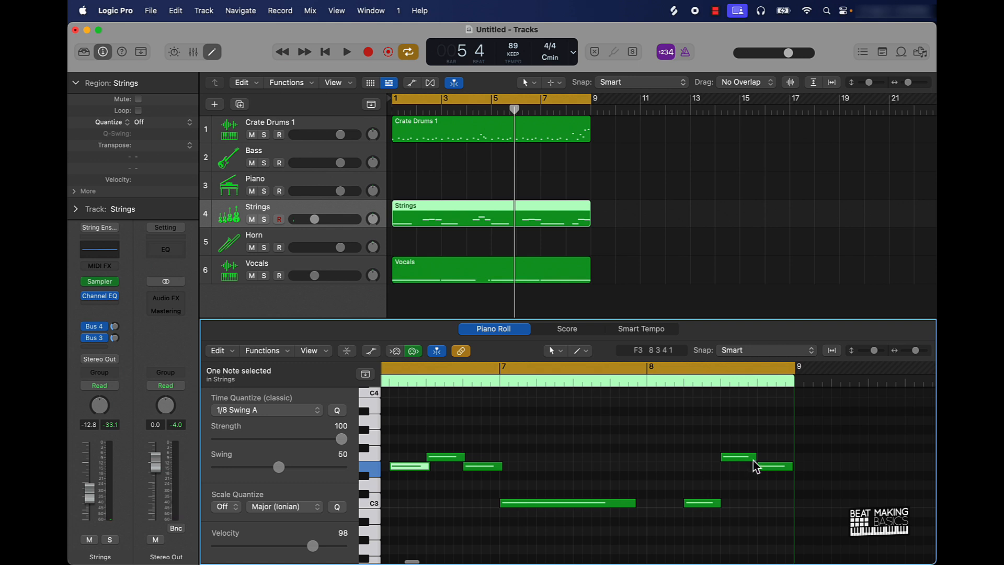
left_click_drag(751, 456, 759, 456)
scroll(694, 465, "left", 20)
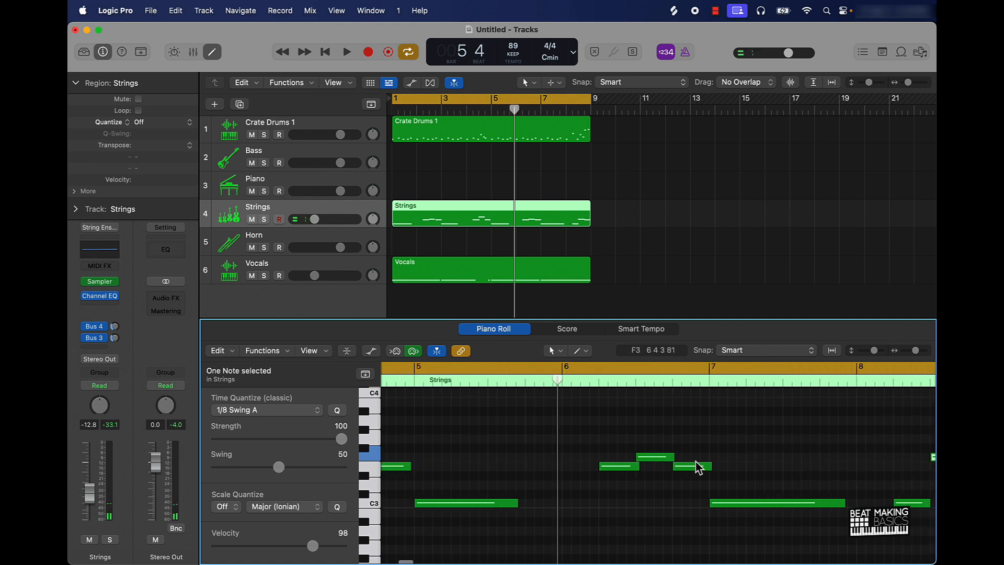
Step: Lengthen the F3 note and the first E3 note in bar 2, playing the loop from the start to check them
left_click(714, 429)
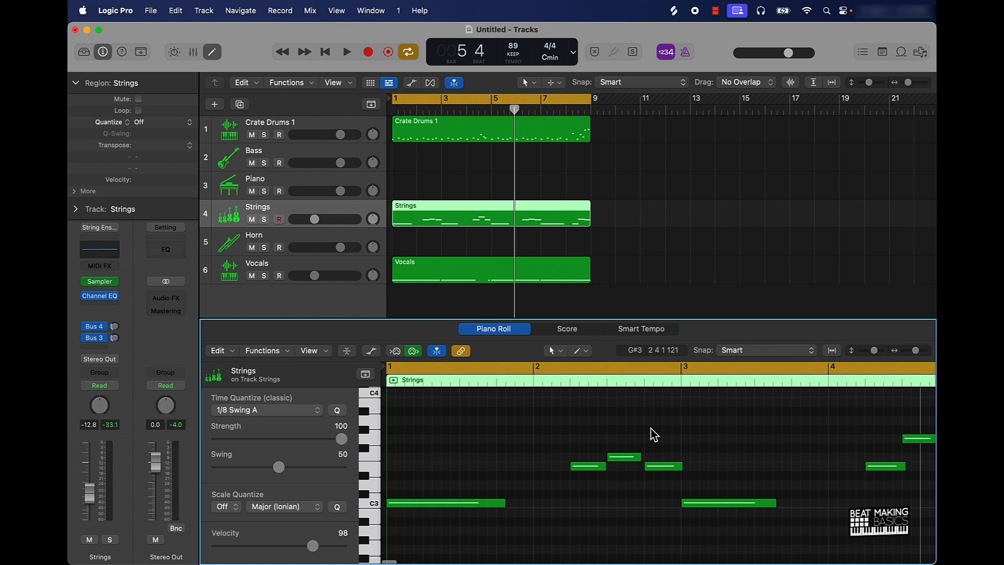
left_click_drag(638, 458, 647, 459)
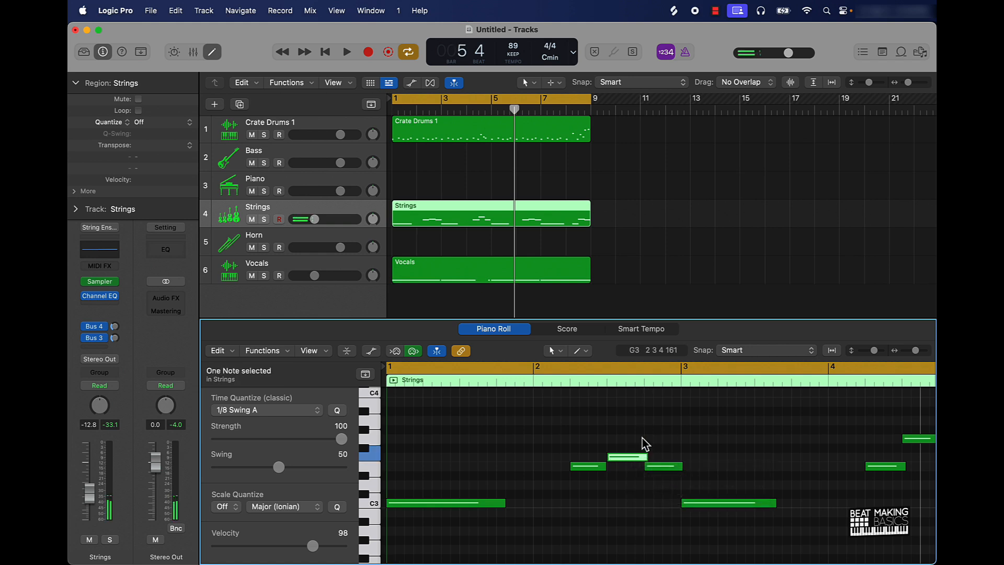
key("space")
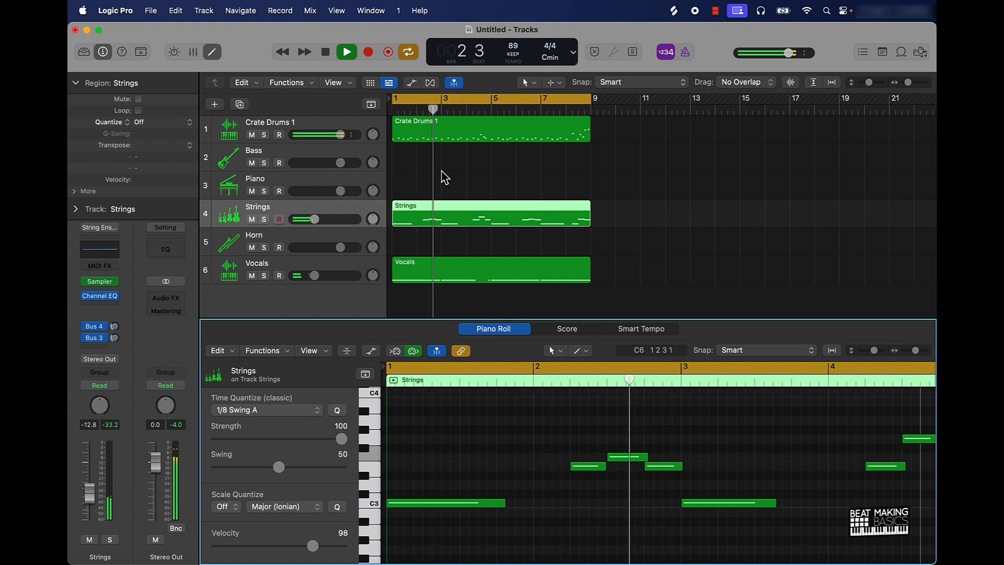
key("space")
left_click_drag(603, 469, 613, 469)
key("space")
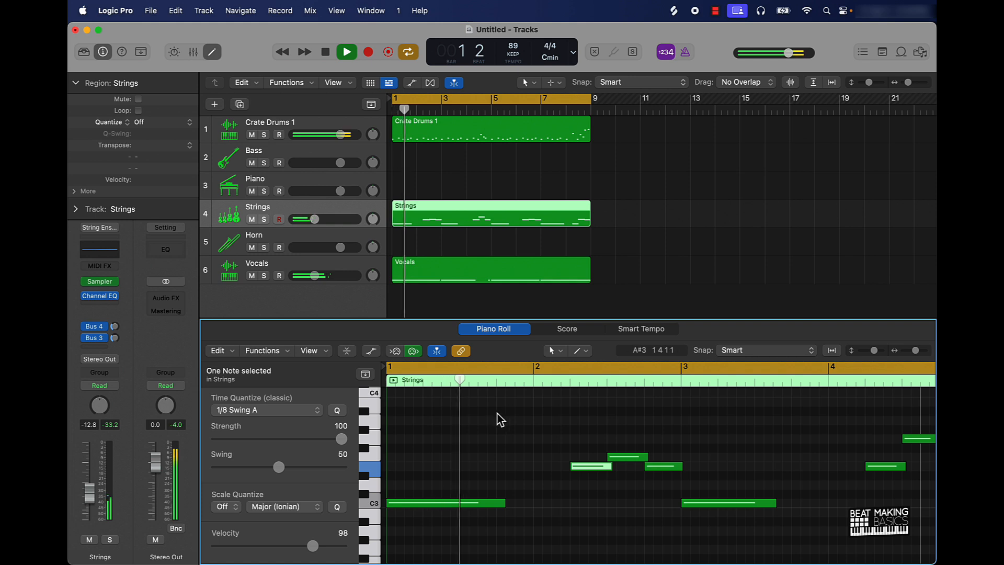
Step: Lengthen the last E3 note in bar 4 to meet the C3 strings note at bar 5, checking it through bar 8
left_click(542, 440)
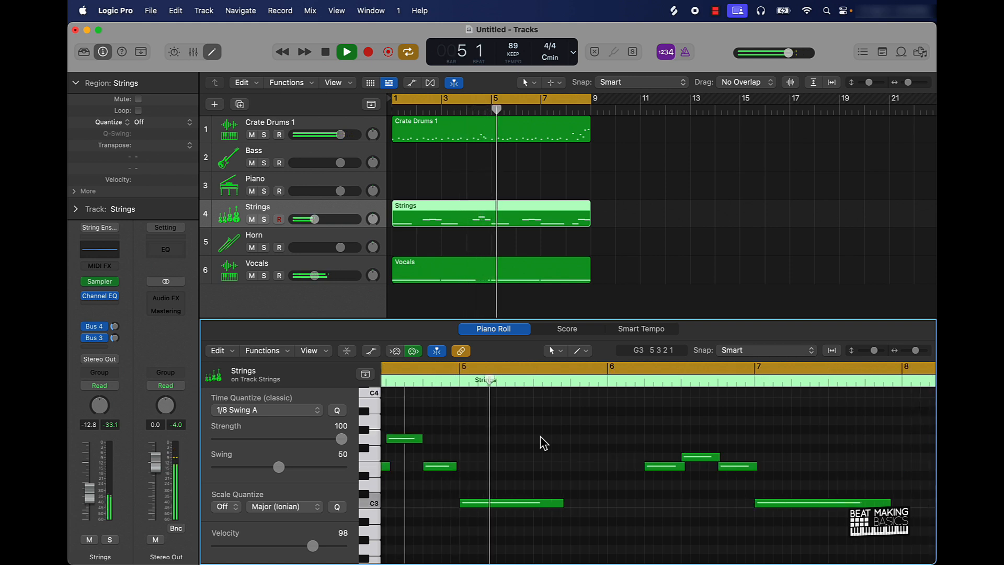
left_click_drag(453, 465, 464, 464)
left_click(483, 448)
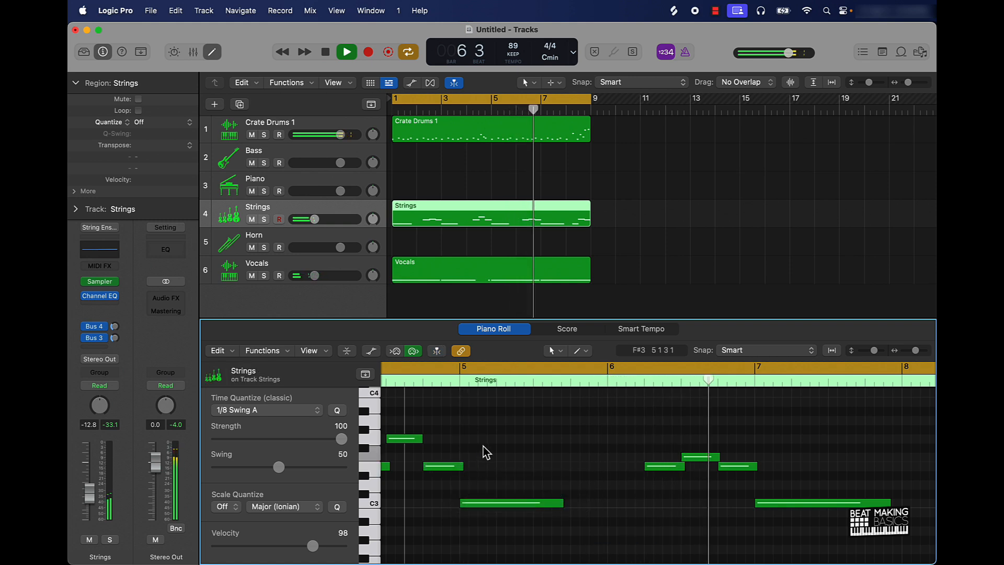
scroll(589, 469, "right", 1)
scroll(591, 476, "right", 3)
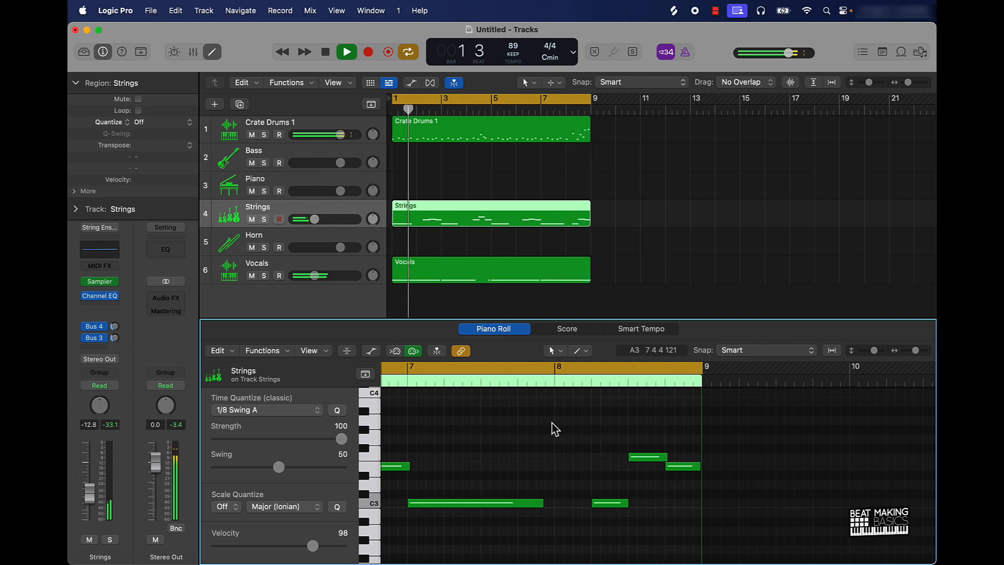
key("space")
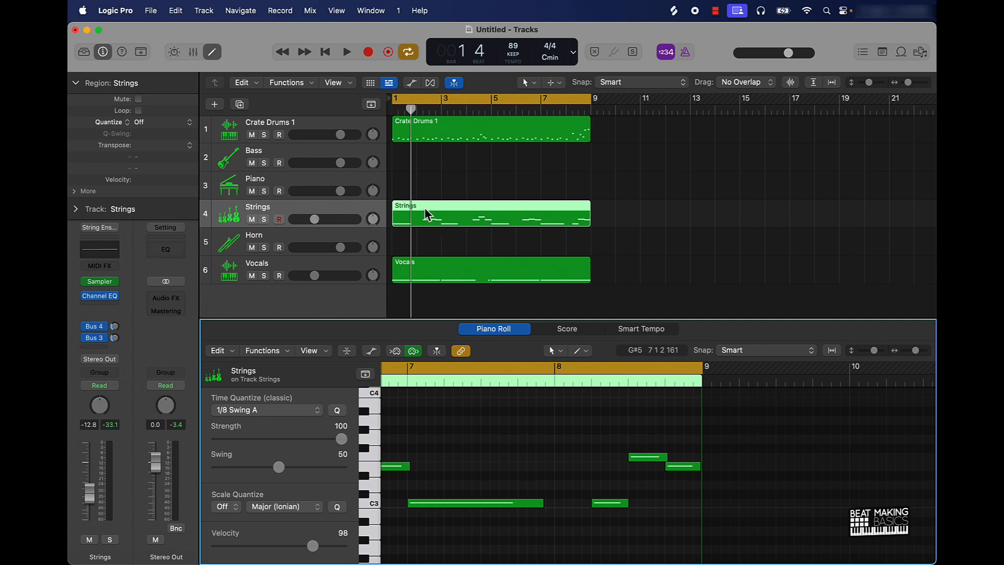
Step: Copy the Strings region onto the Piano track with its volume slightly lowered, and transpose all the copied notes down one octave
left_click_drag(432, 208, 429, 197)
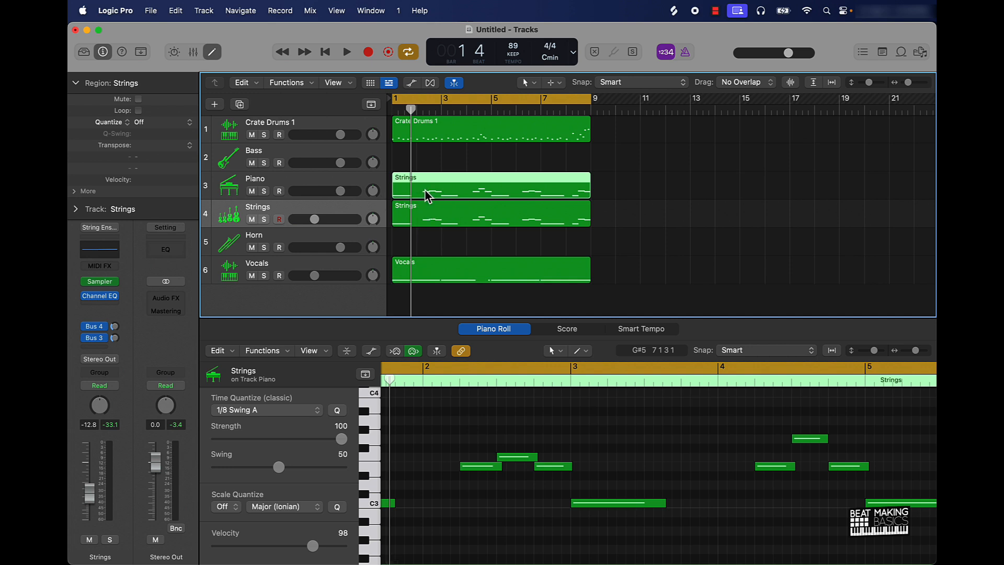
left_click_drag(342, 195, 335, 195)
scroll(465, 426, "left", 4)
left_click(468, 424)
key("super+a")
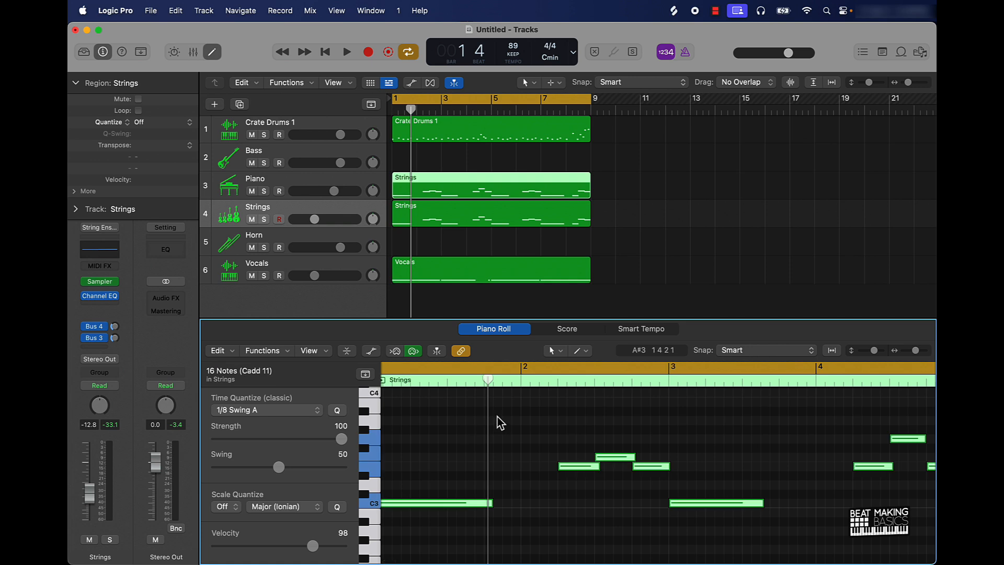
key("alt+shift+Down")
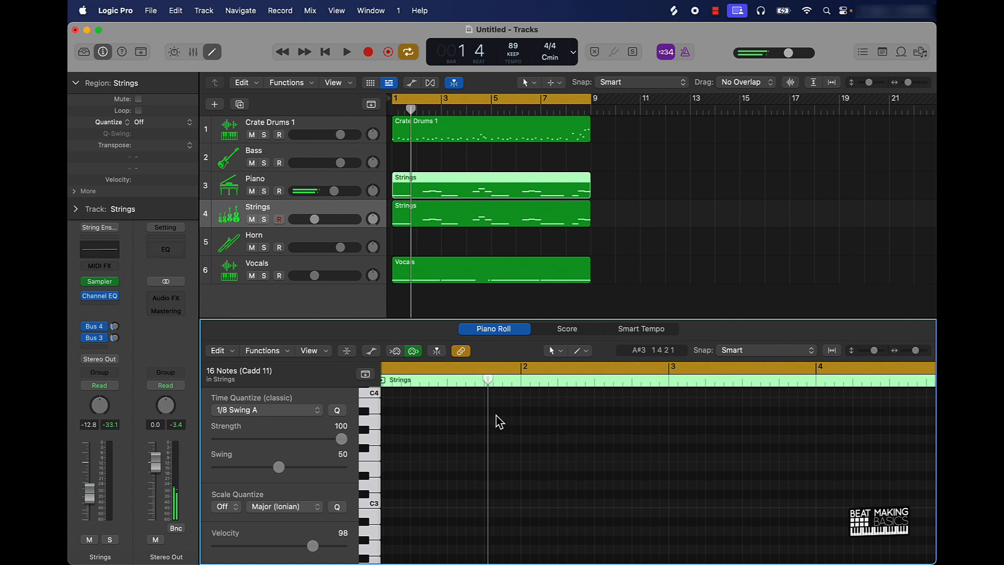
Step: Play the loop from the start and lower the Piano track's volume further
key("space")
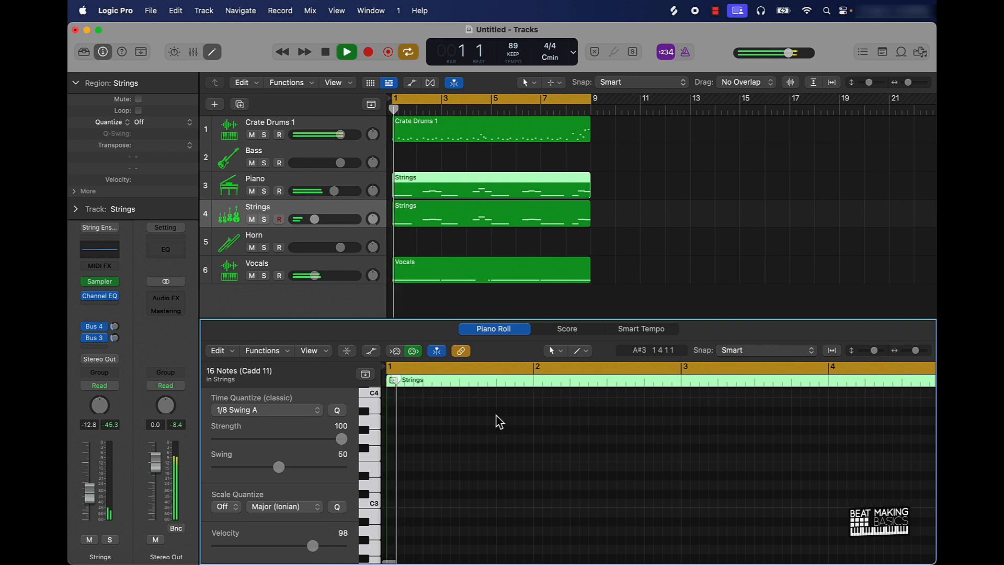
scroll(499, 393, "down", 1)
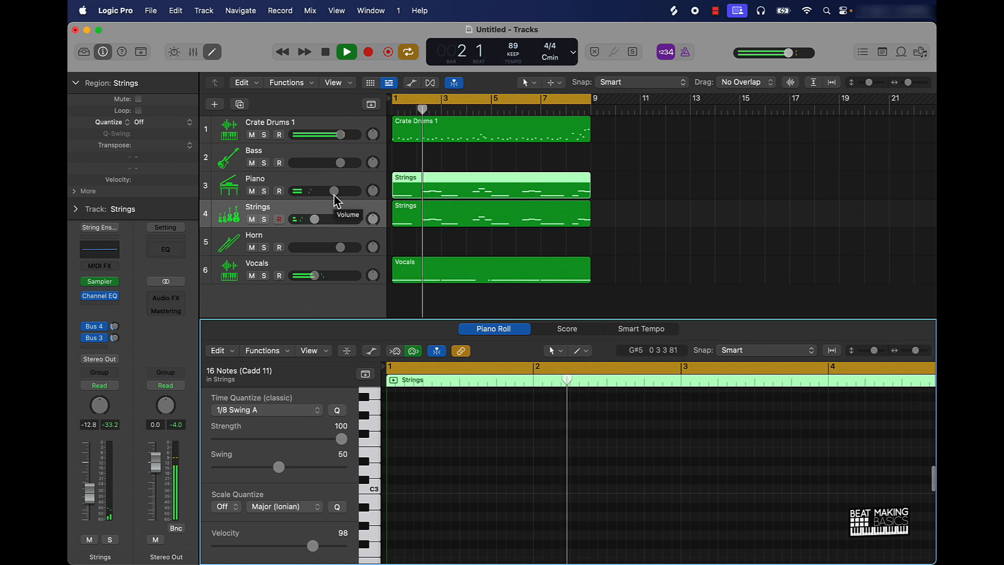
left_click_drag(334, 193, 325, 191)
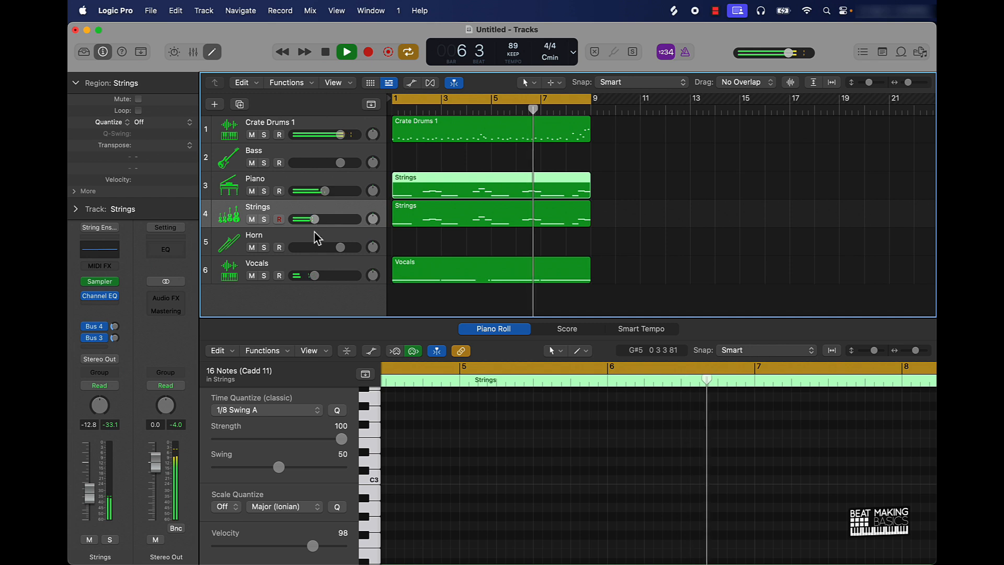
Step: Lower the Horn track's volume to -4.8 dB and, with playback stopped, open Musical Typing for the Horn track
left_click_drag(342, 249, 303, 243)
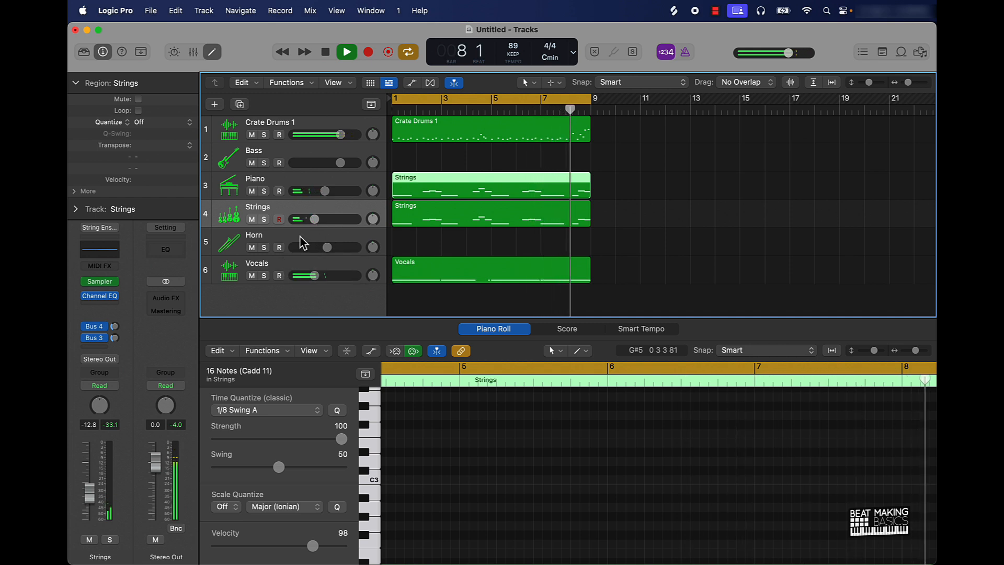
key("space")
left_click(303, 243)
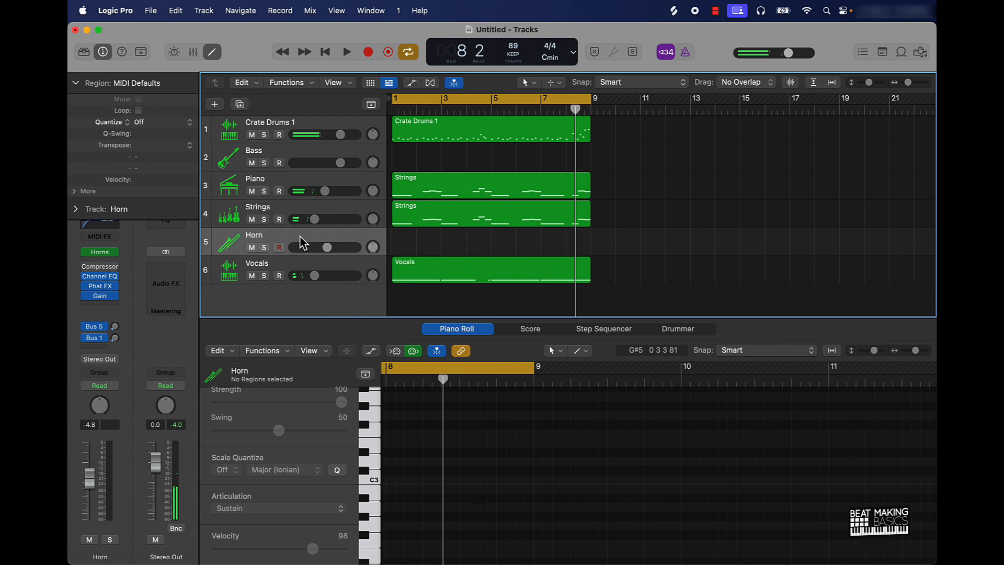
key("super+k")
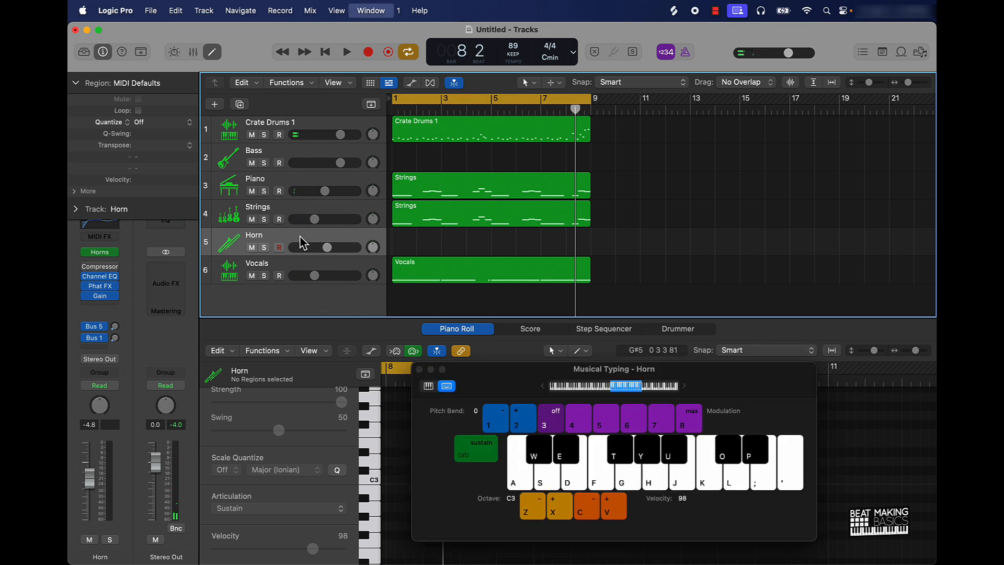
Step: Audition single horn notes between E3 and C4 and lower the Horn track's volume to -14.0 dB
key("k")
key("j")
key("h")
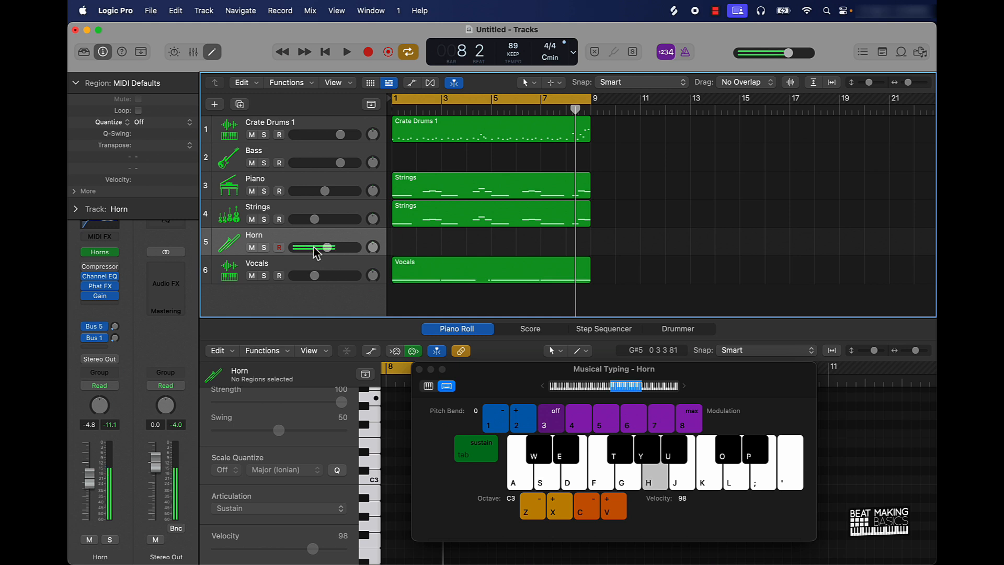
key("j")
key("h")
key("j")
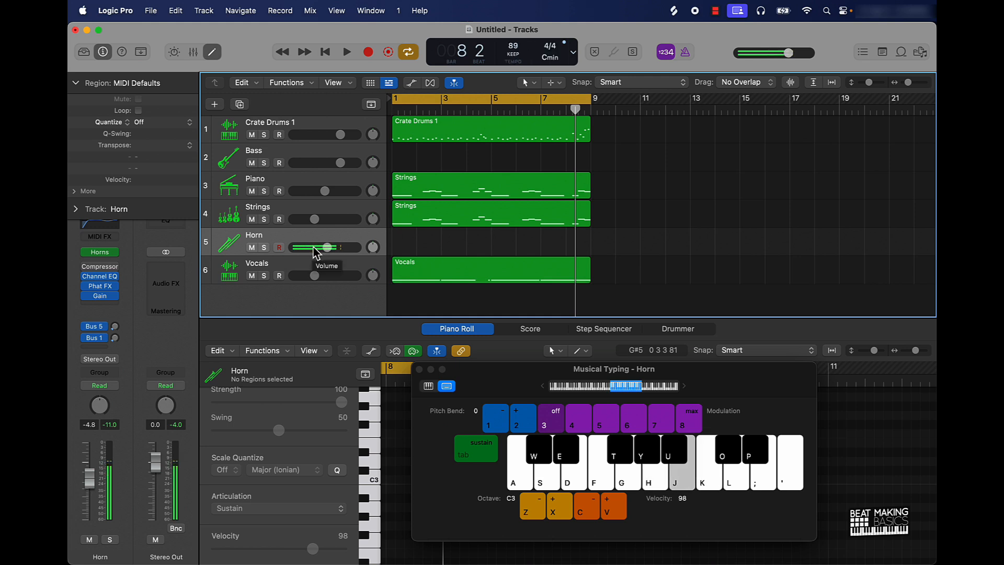
key("g")
key("d")
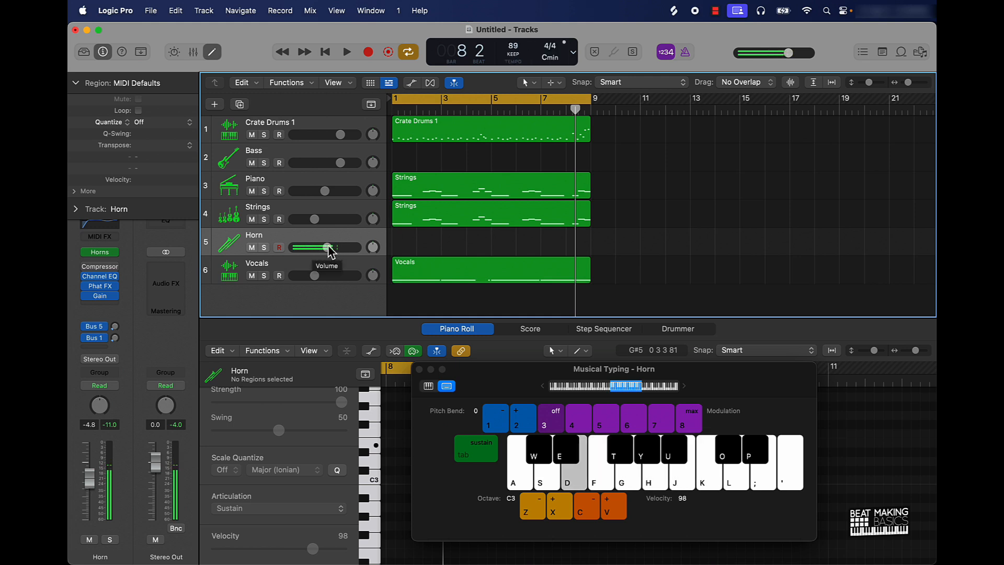
left_click_drag(328, 247, 317, 247)
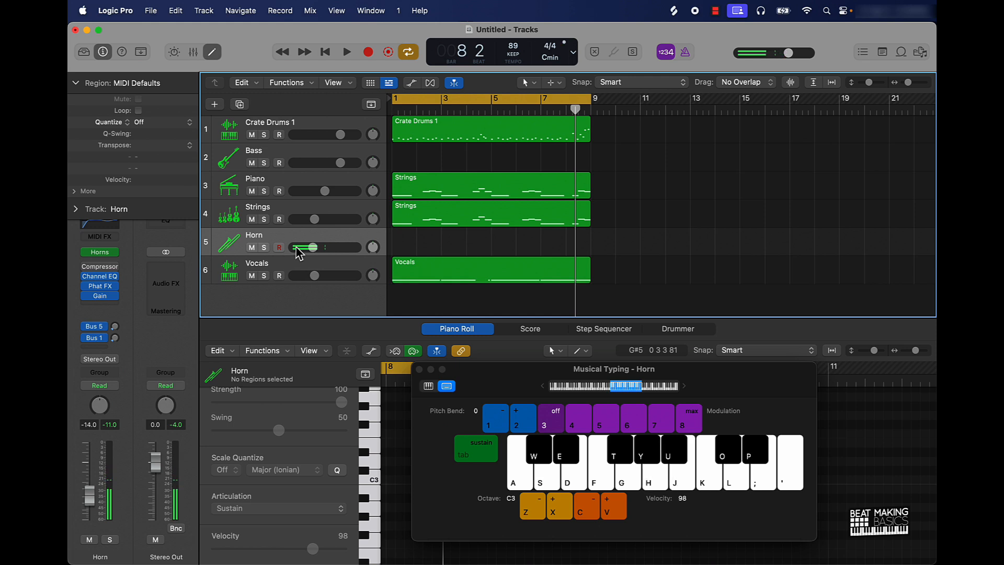
Step: Play the loop and improvise horn melody ideas over it with single notes between C3 and C4
key("space")
key("h")
key("j")
key("k")
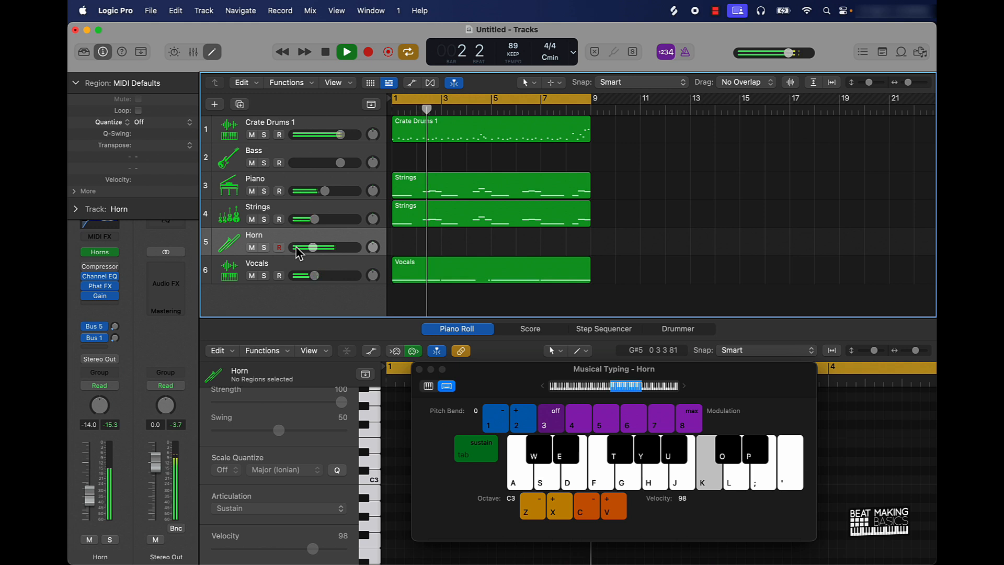
key("h")
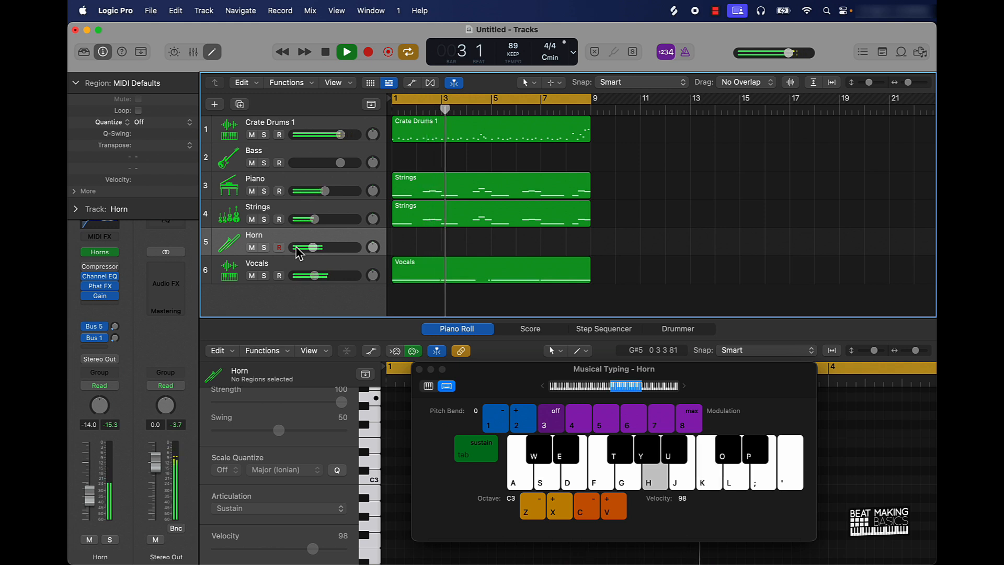
key("k")
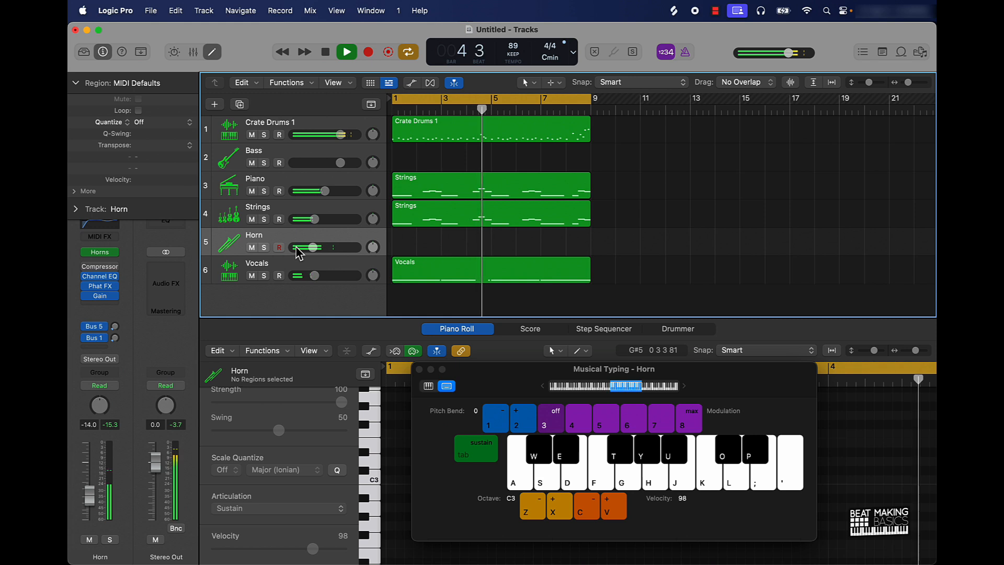
key("g")
key("h")
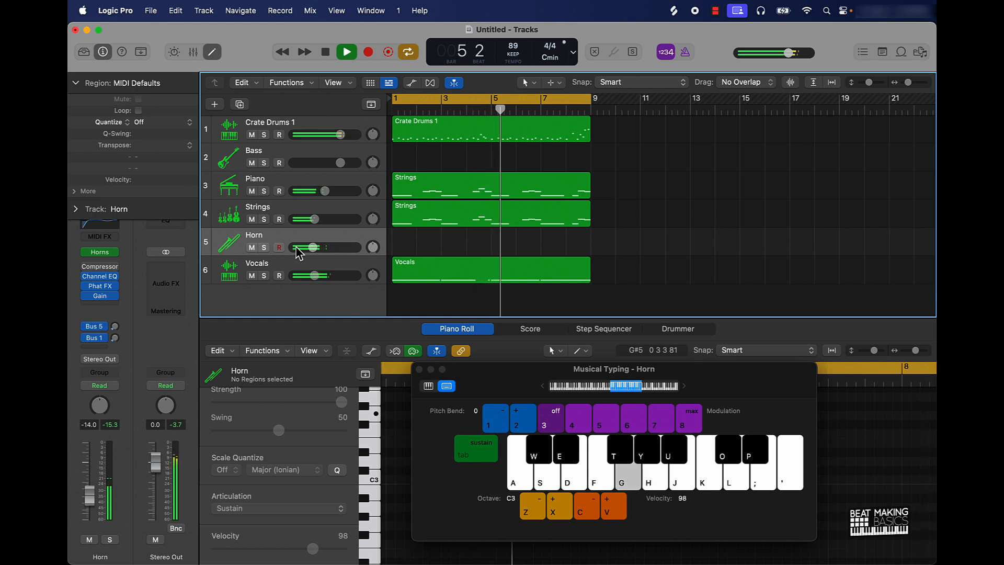
key("j")
key("k")
key("k")
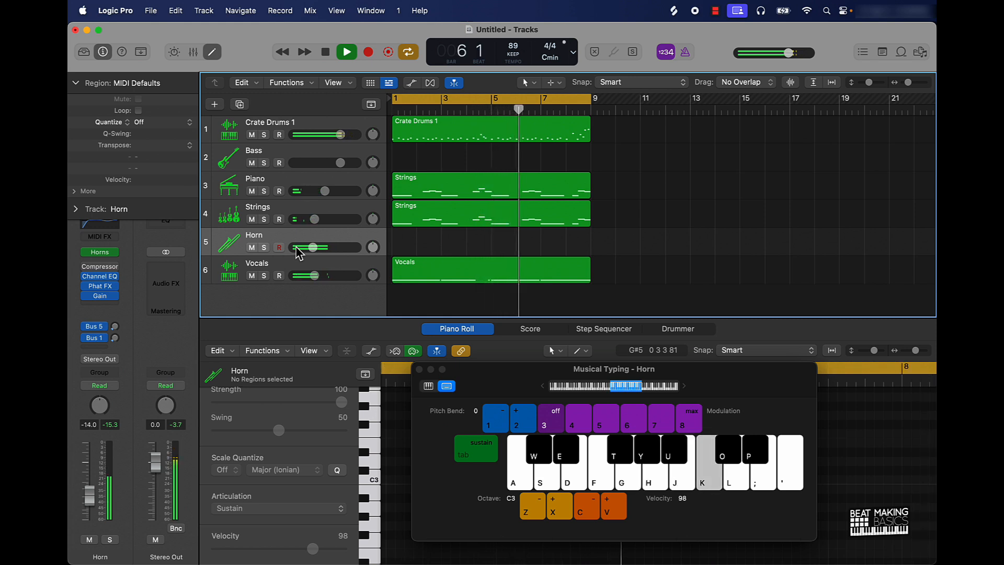
key("g")
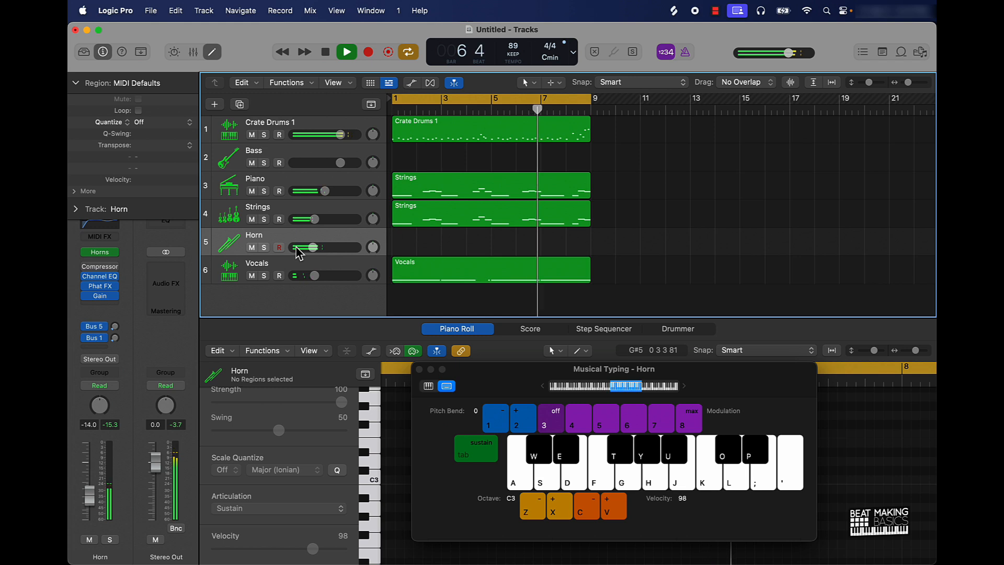
key("h")
key("g")
key("f")
key("g")
key("d")
key("s")
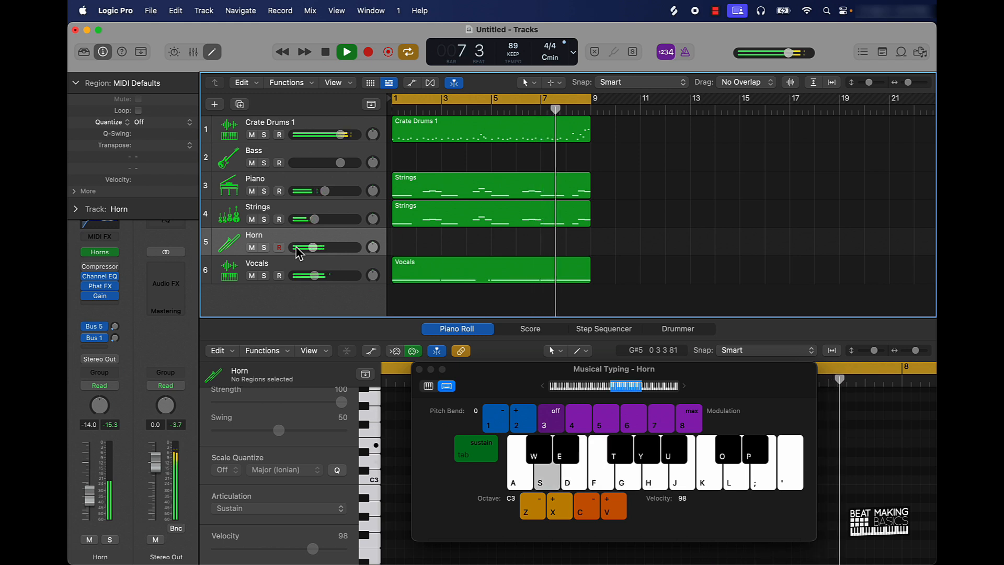
key("a")
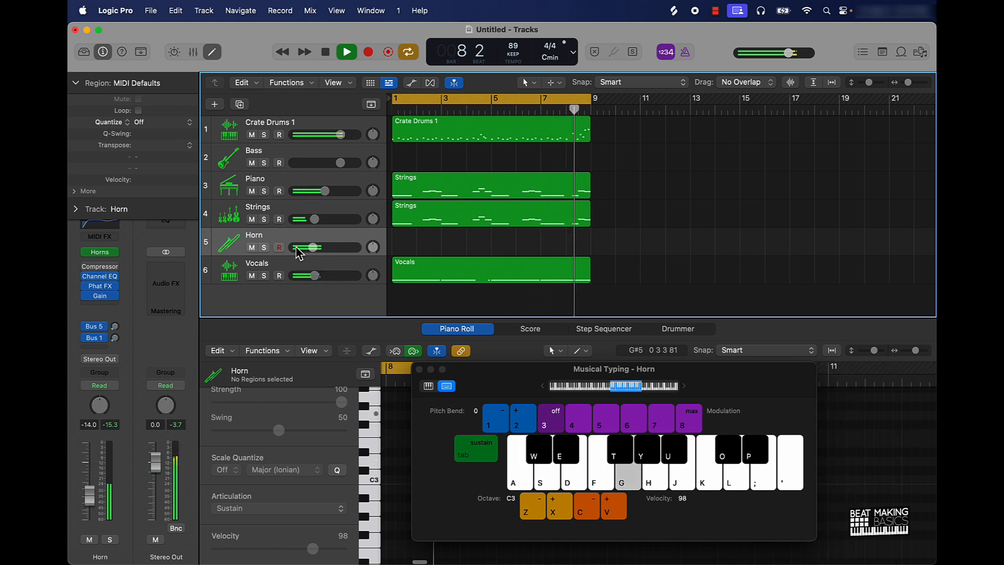
key("f")
key("s")
key("d")
key("a")
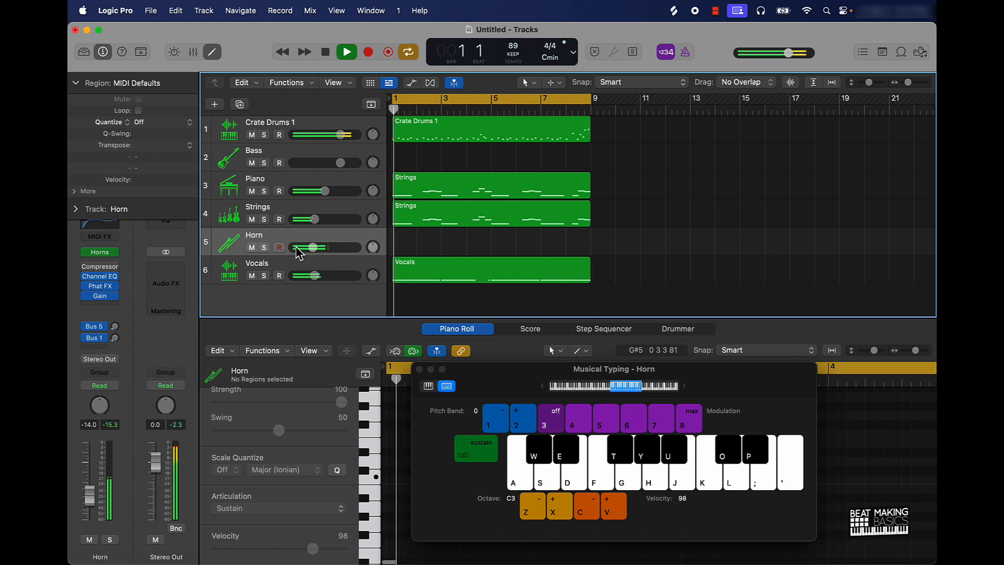
Step: Rehearse a lower horn melody between C3 and A3 over another full pass of the loop
key("h")
key("a")
key("d")
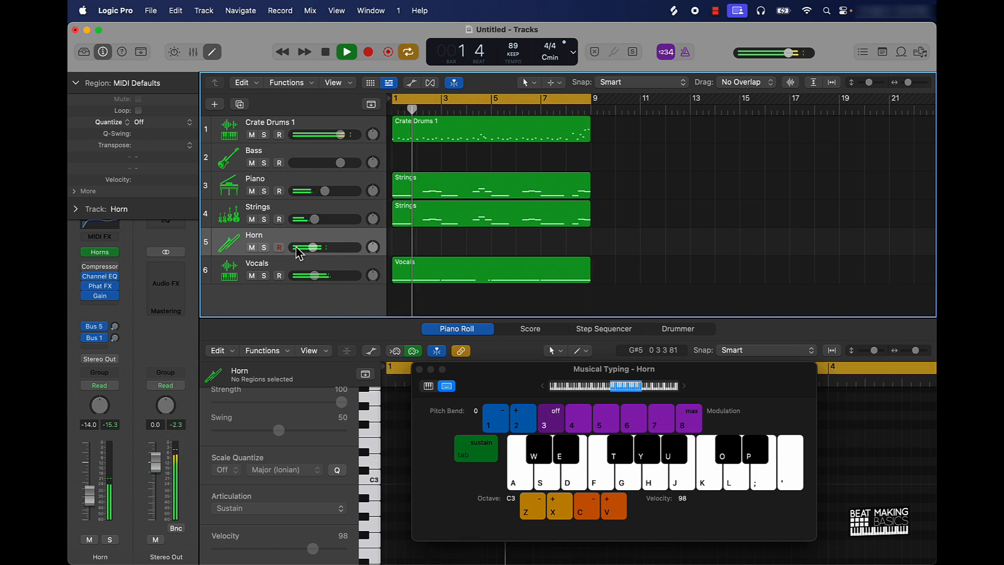
key("a")
key("s")
key("d")
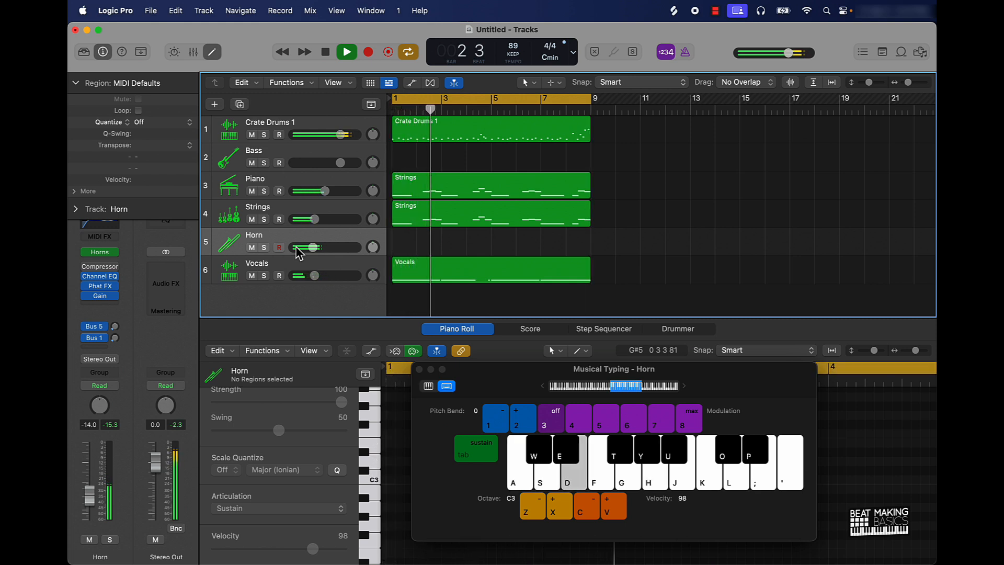
key("f")
key("d")
key("a")
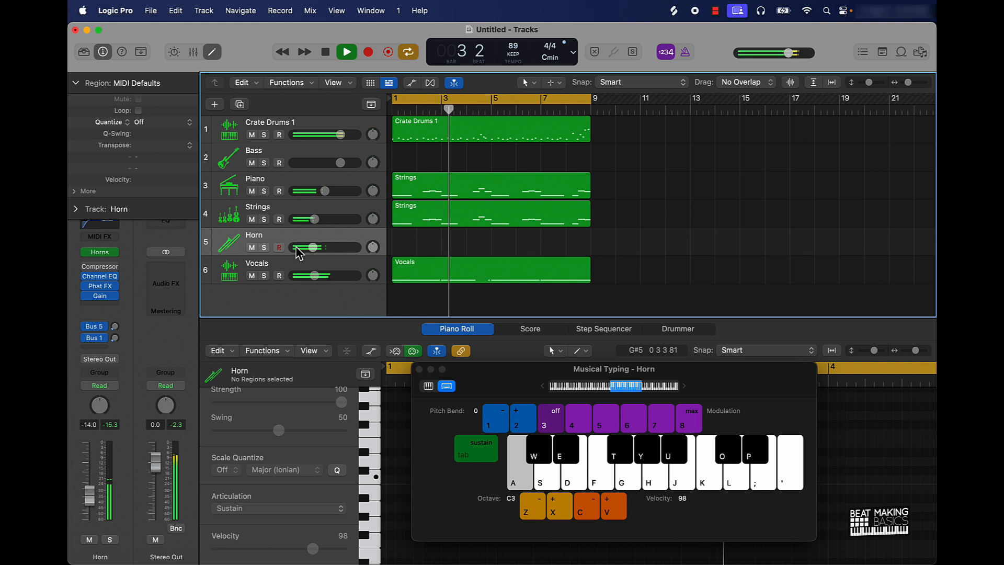
key("h")
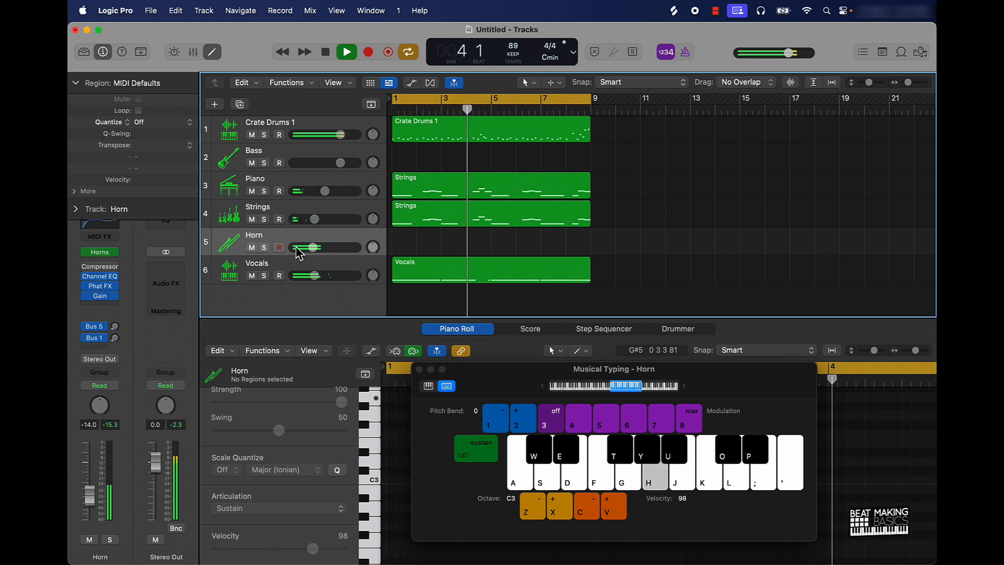
key("s")
key("d")
key("a")
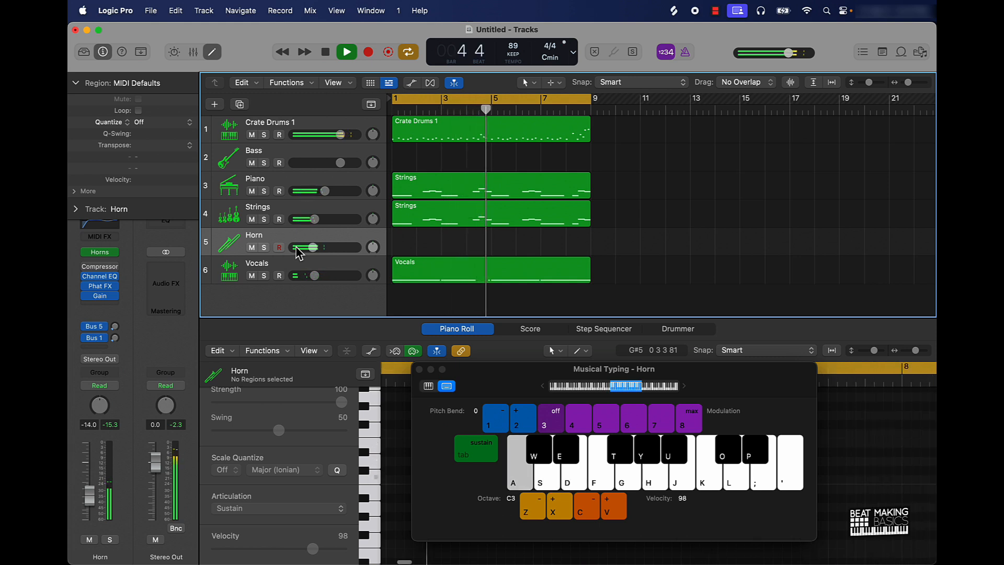
key("a")
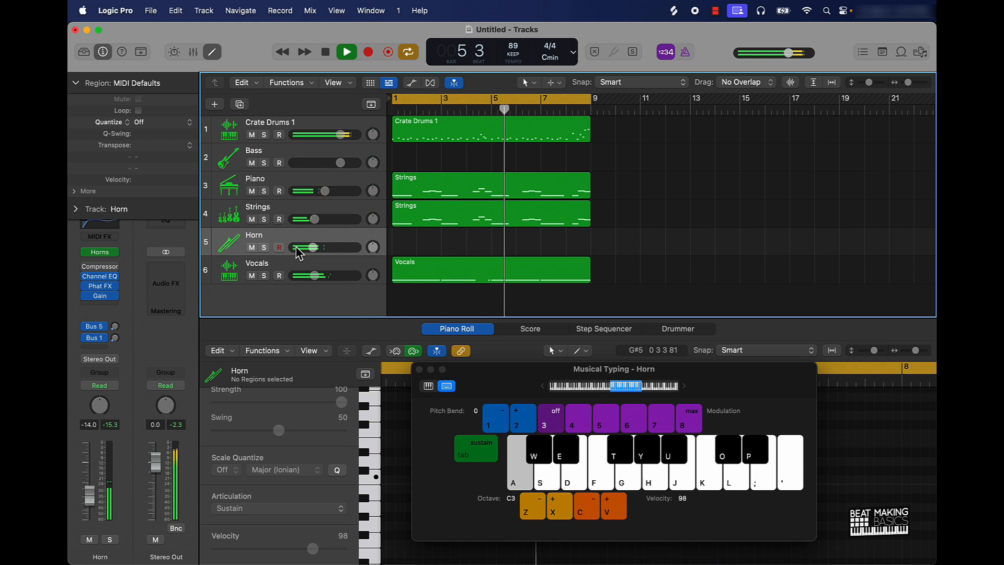
key("d")
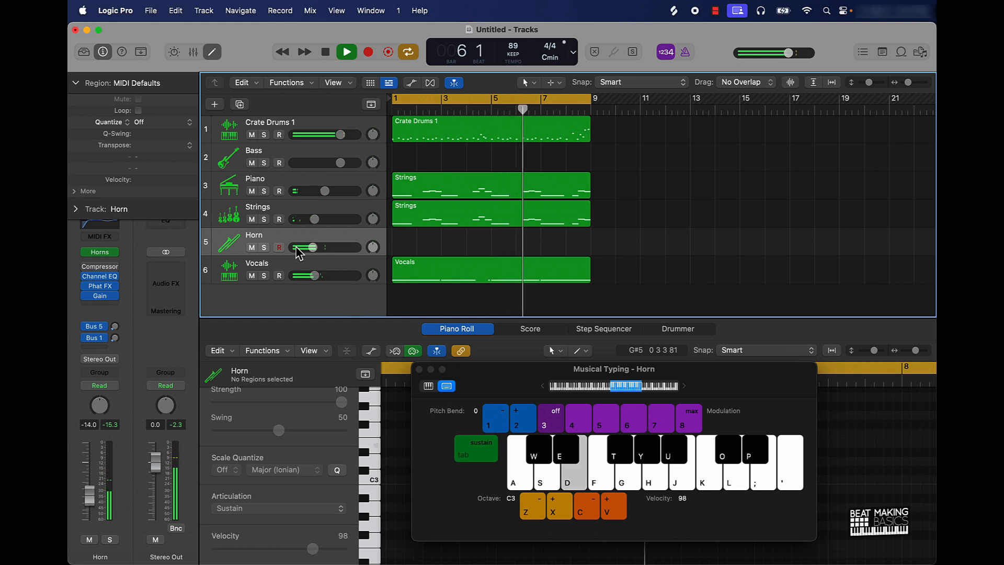
key("f")
key("h")
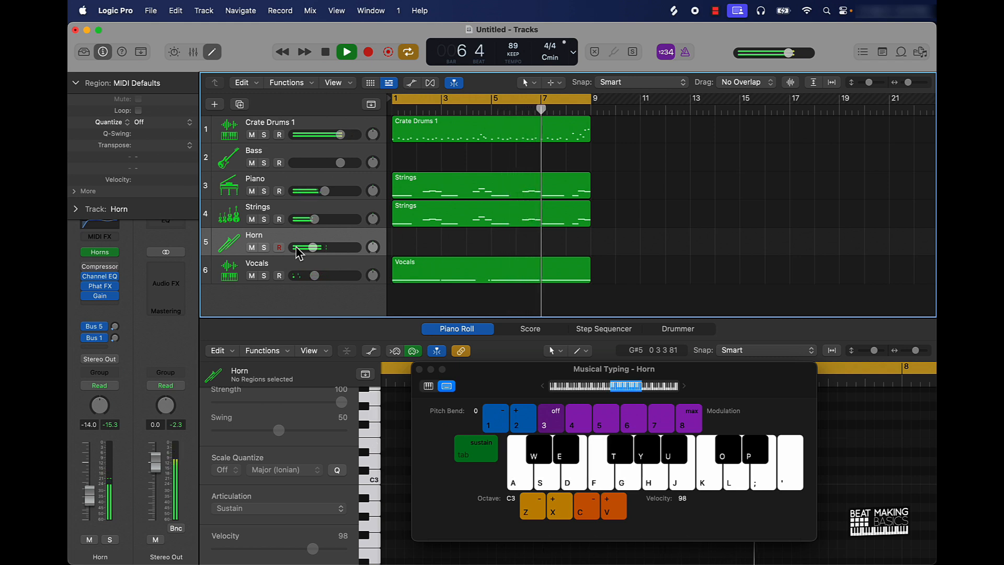
key("a")
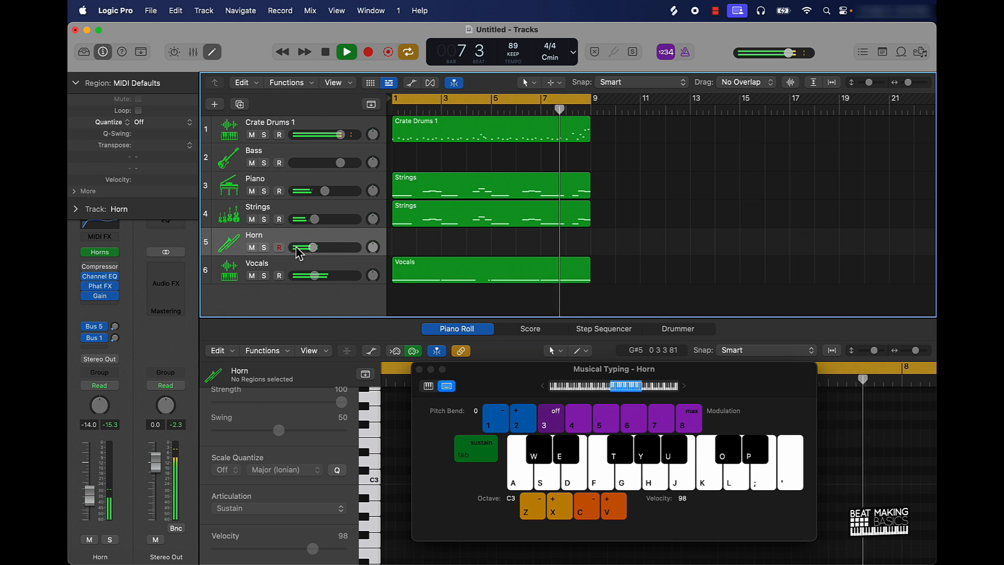
key("d")
key("f")
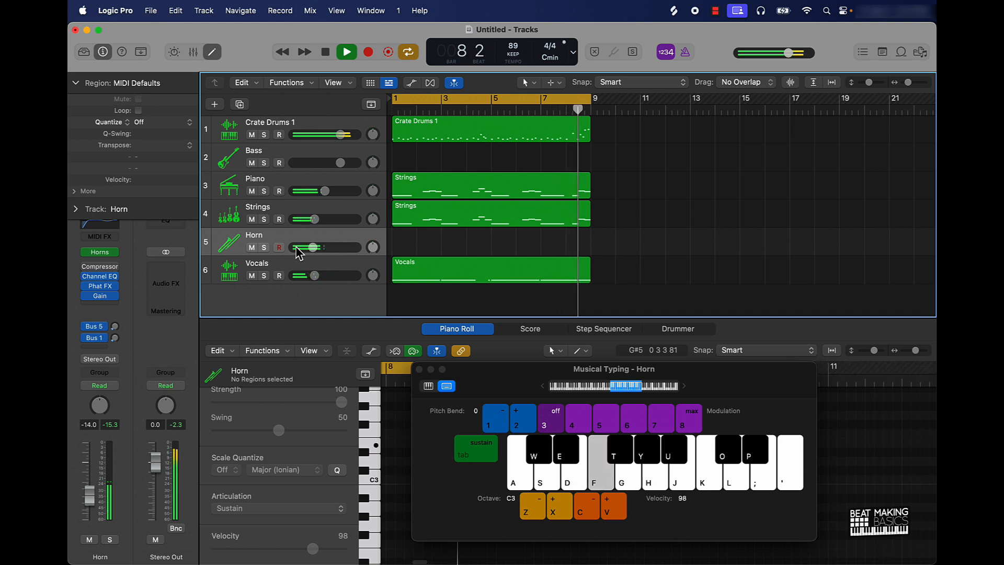
Step: Run through the horn phrases built around C3, E3, F3 and A3 once more and stop playback
key("a")
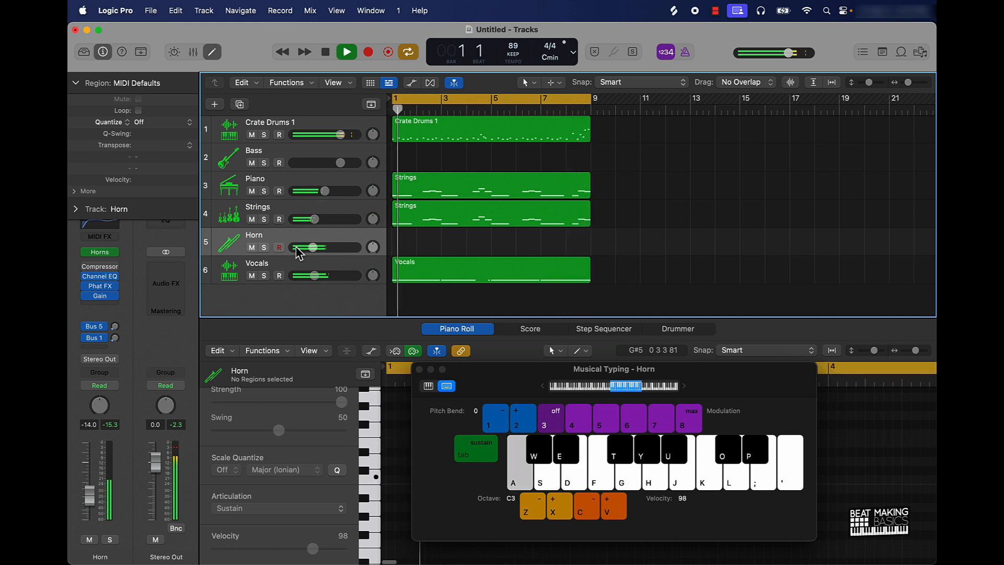
key("d")
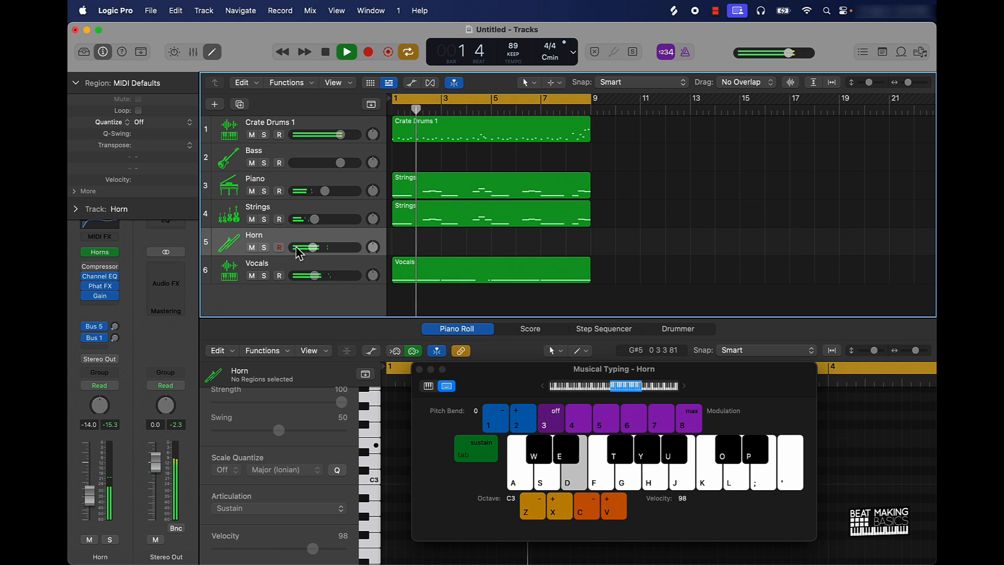
key("d")
key("f")
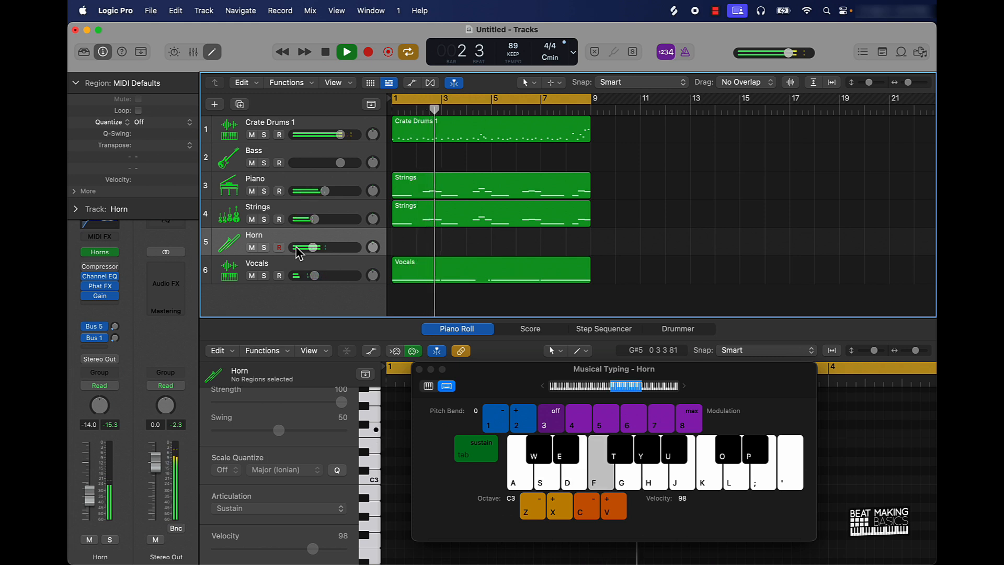
key("d")
key("a")
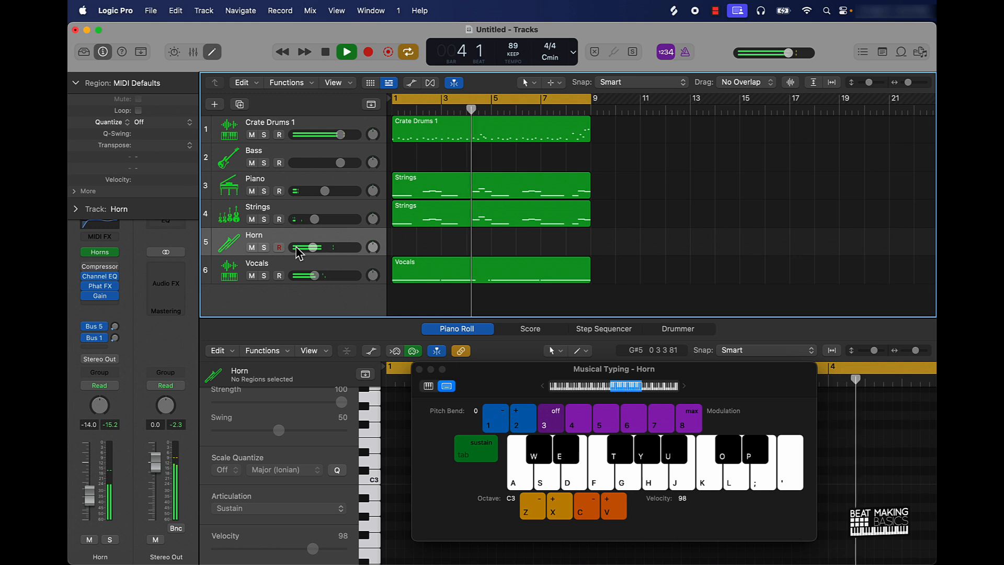
key("h")
key("d")
key("d")
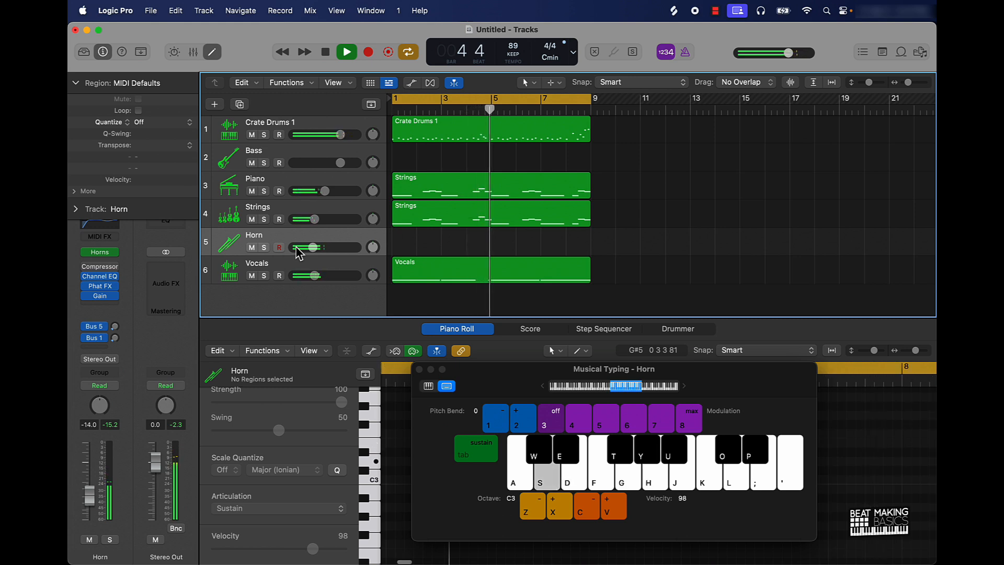
key("space")
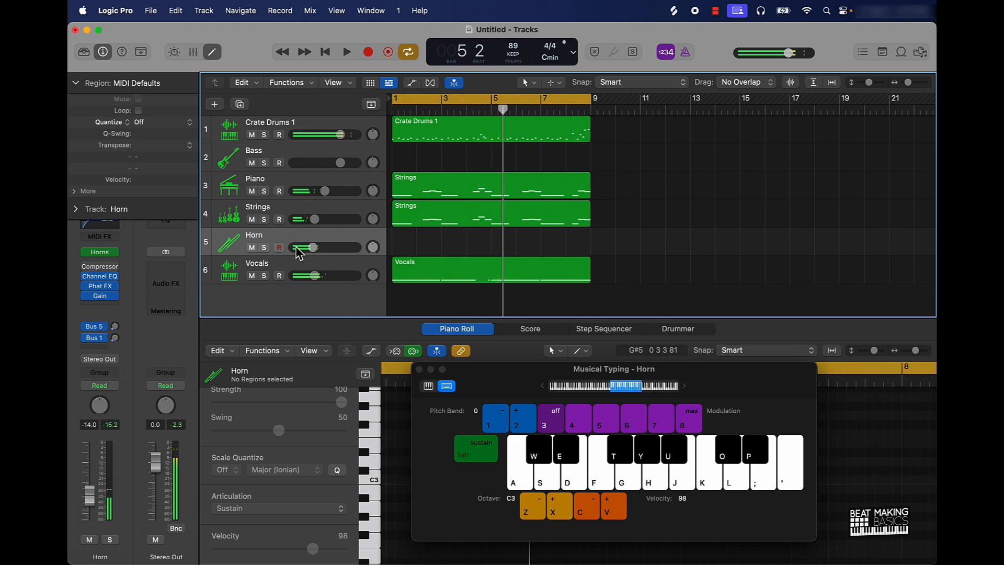
Step: Start recording on the Horn track and play the melody's first half, through bar 5, with C3, E3, F3, G3 and A3
key("r")
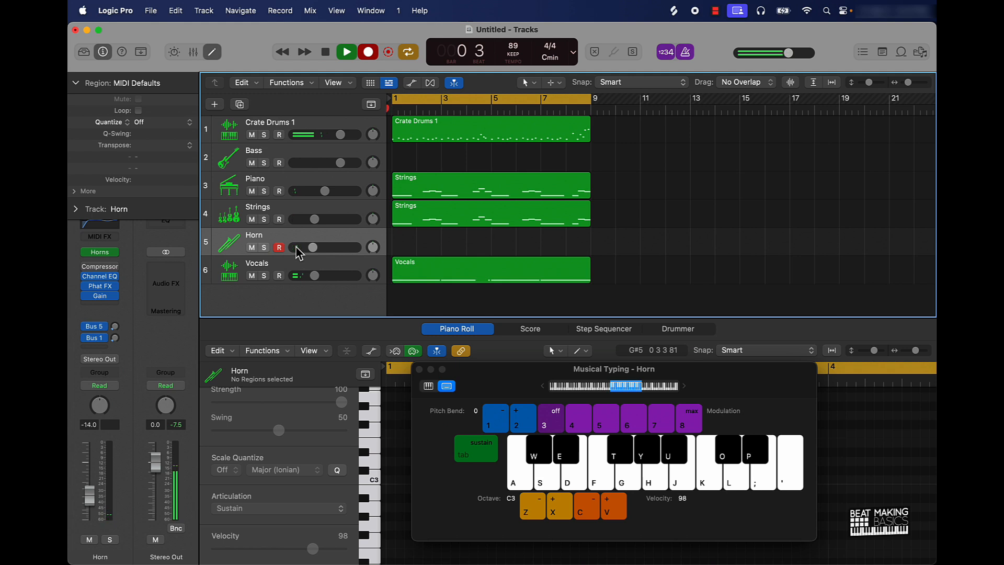
key("a")
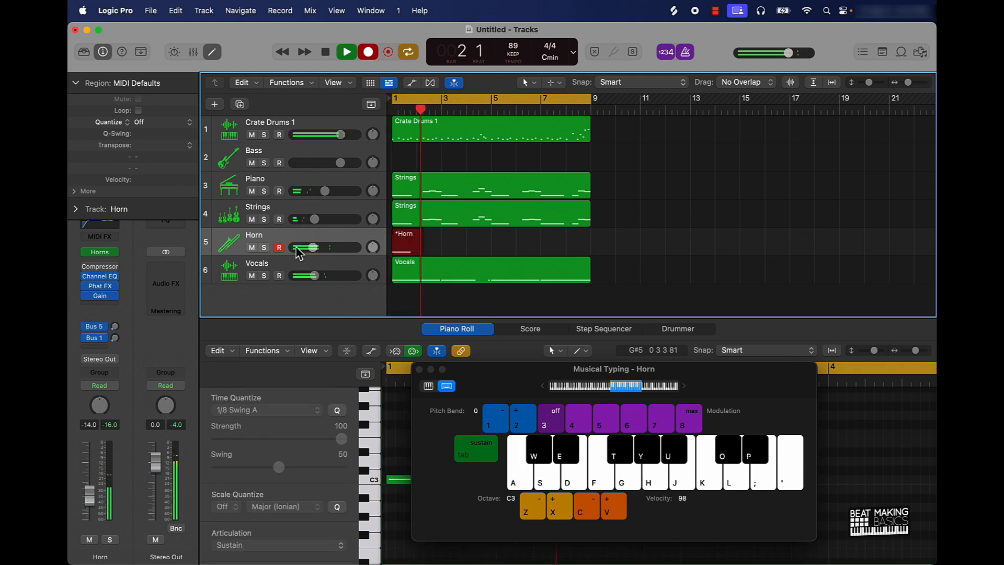
key("g")
key("h")
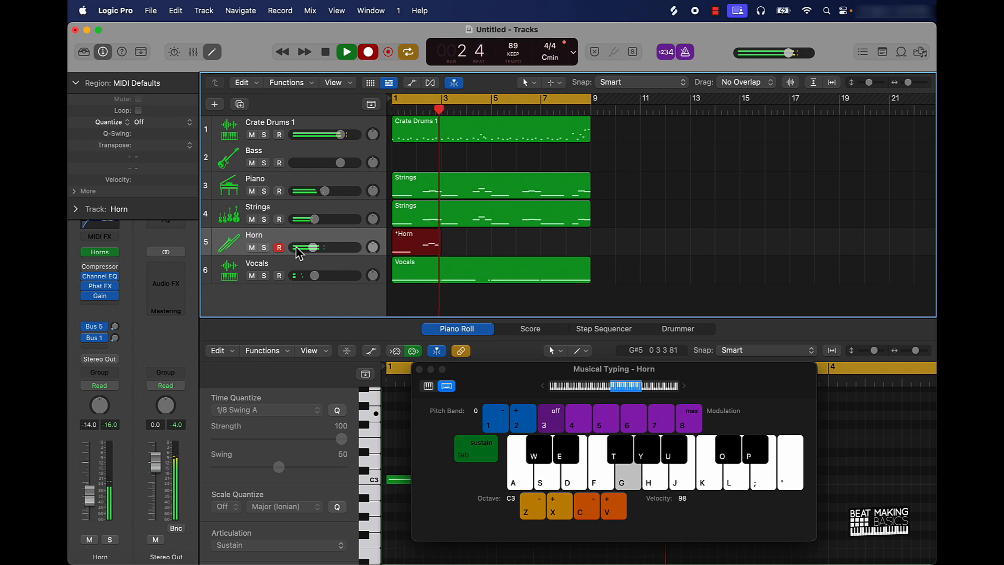
key("a")
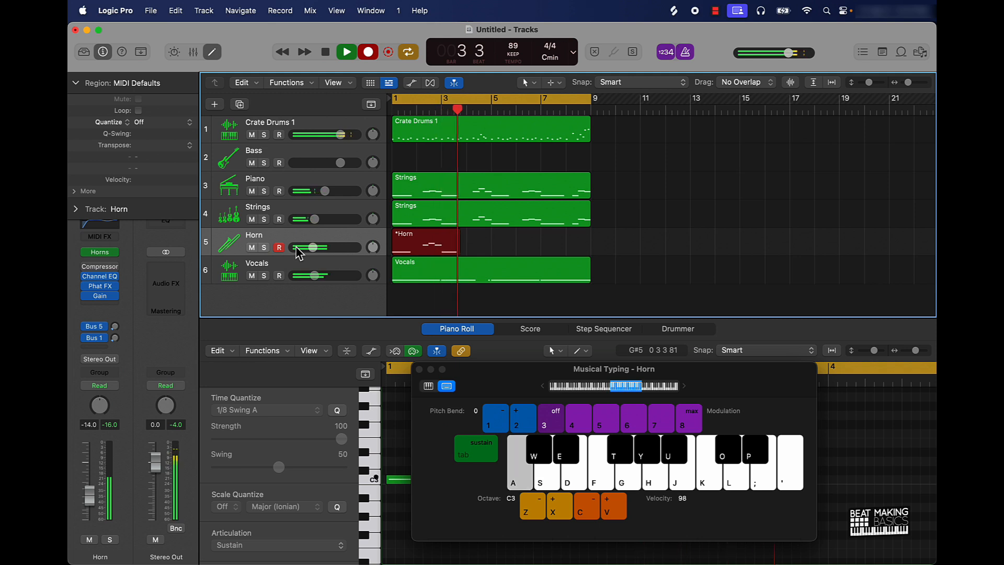
key("h")
key("d")
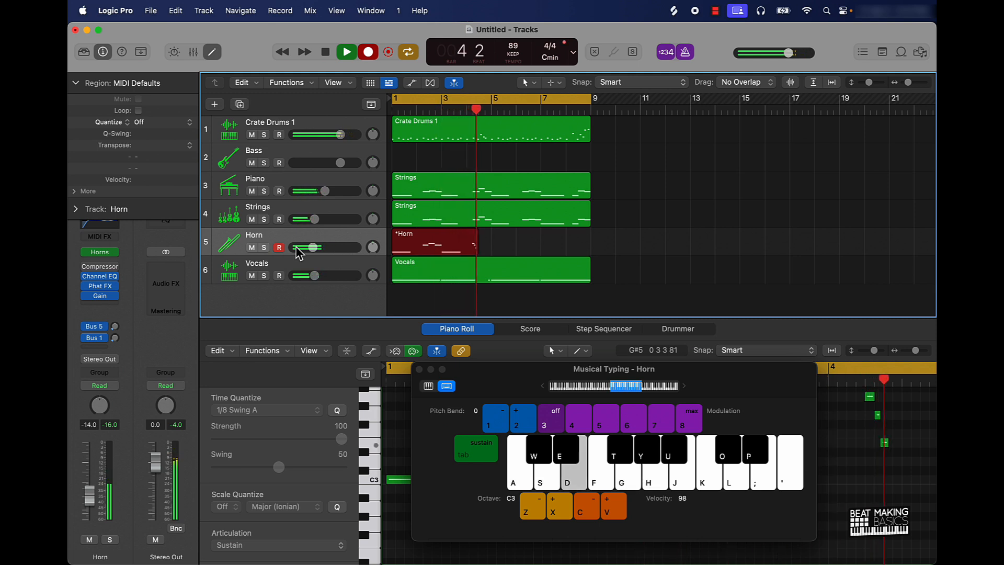
key("d")
key("f")
key("a")
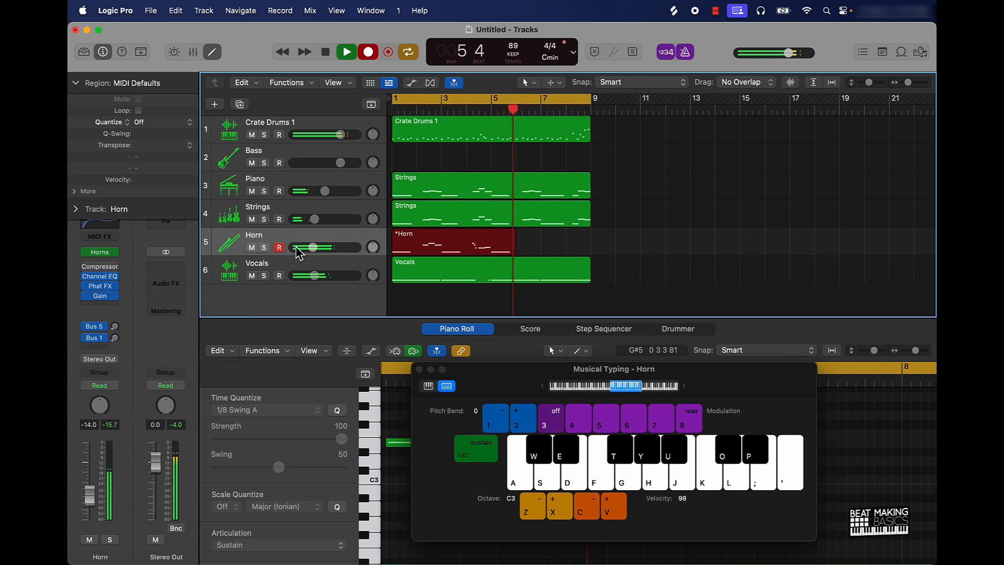
Step: Play the horn melody's second half through bar 8 with E3 and F3 phrases, C3, A3 and D3, and stop the recording
key("f")
key("d")
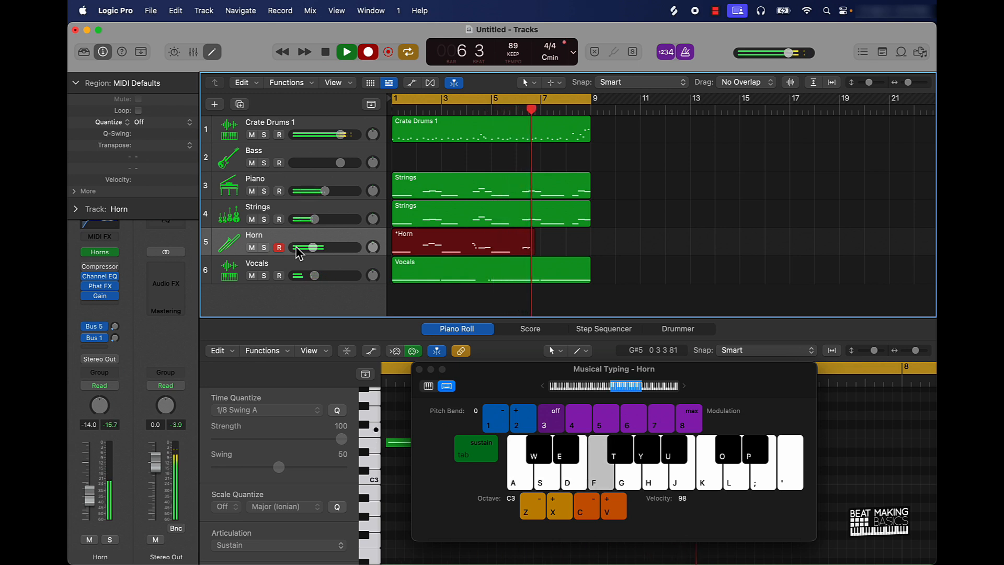
key("d")
key("a")
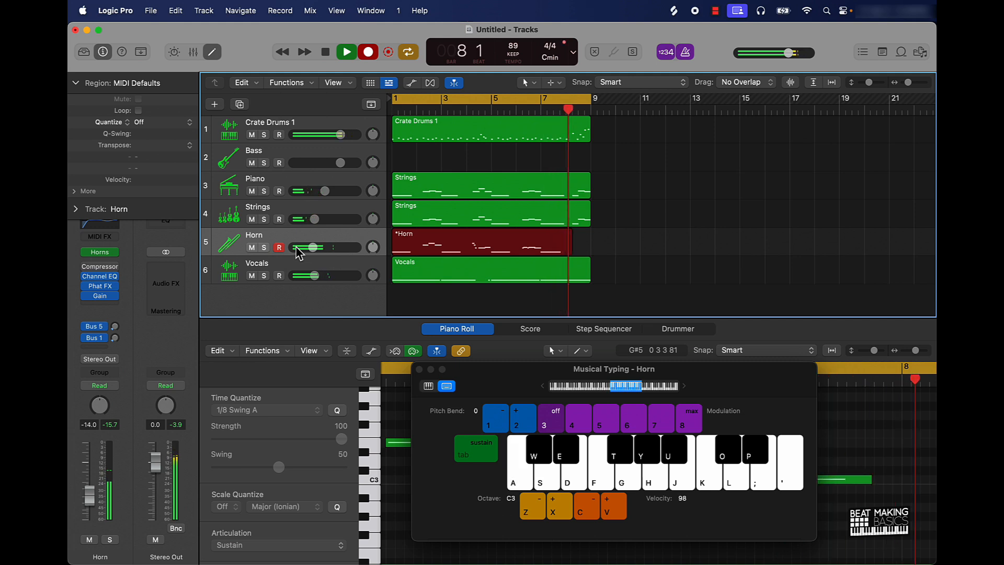
key("h")
key("d")
key("d")
key("s")
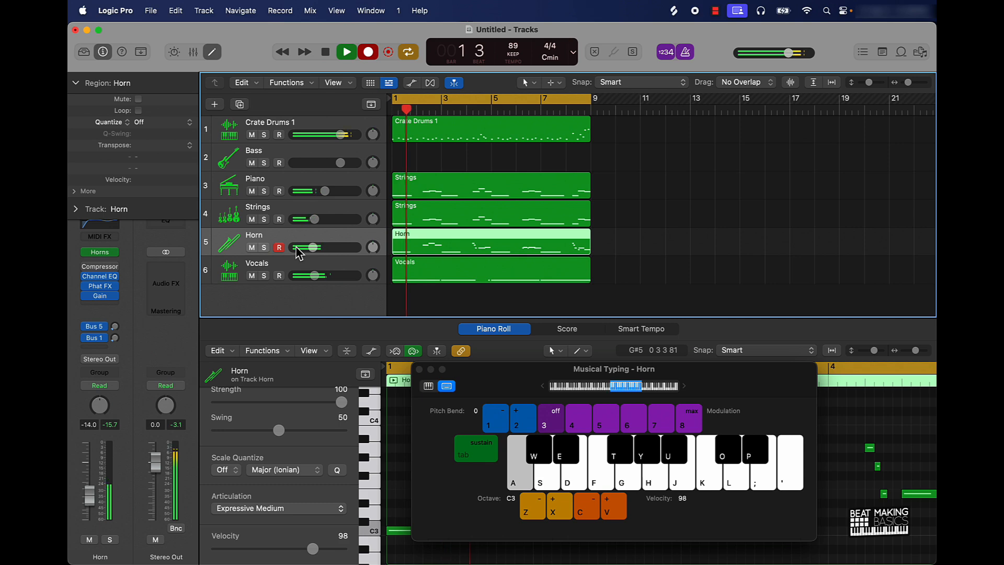
key("g")
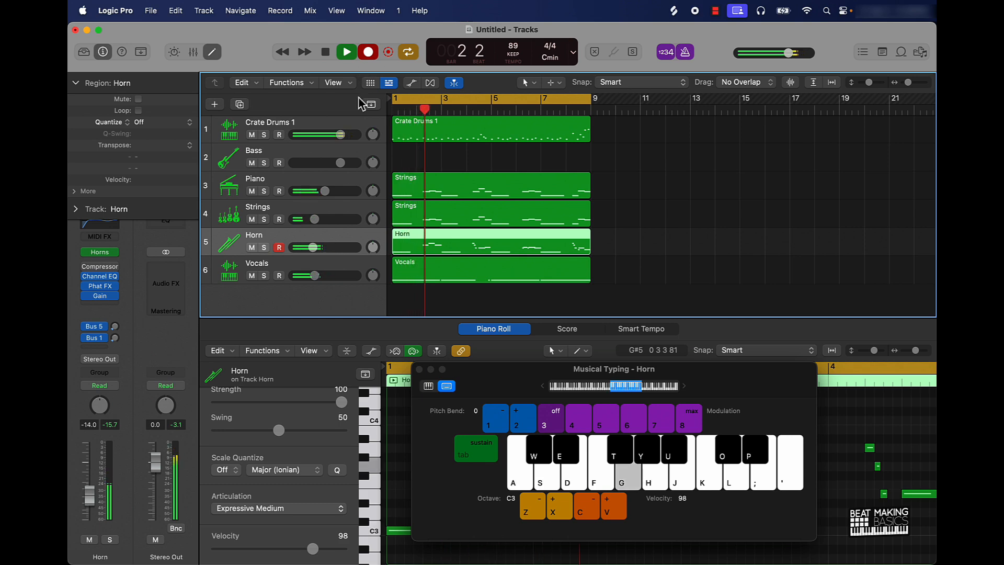
left_click(346, 52)
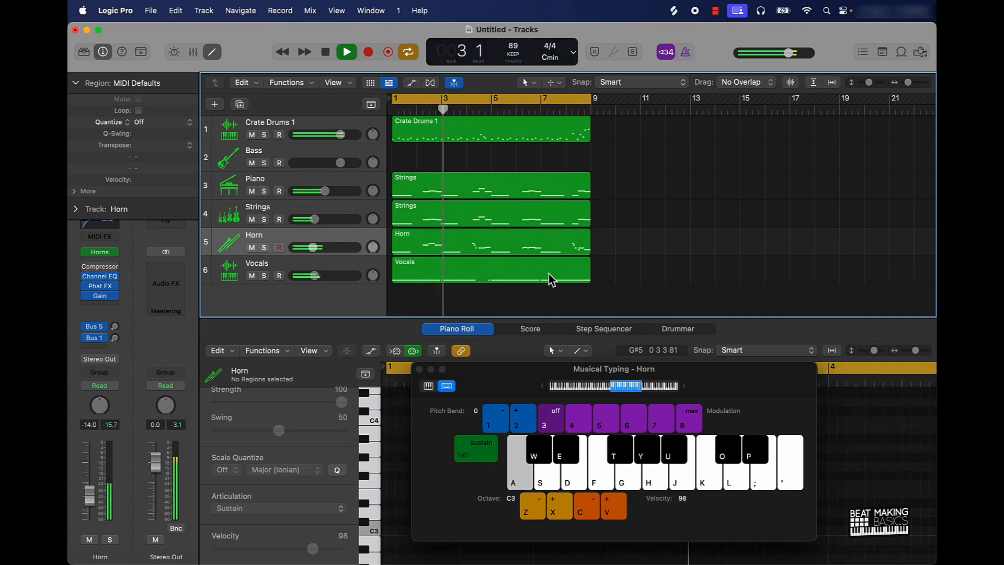
key("space")
Step: Close the Musical Typing keyboard and quantize all notes of the recorded Horn region to 1/16 Swing A
left_click(505, 253)
left_click(418, 369)
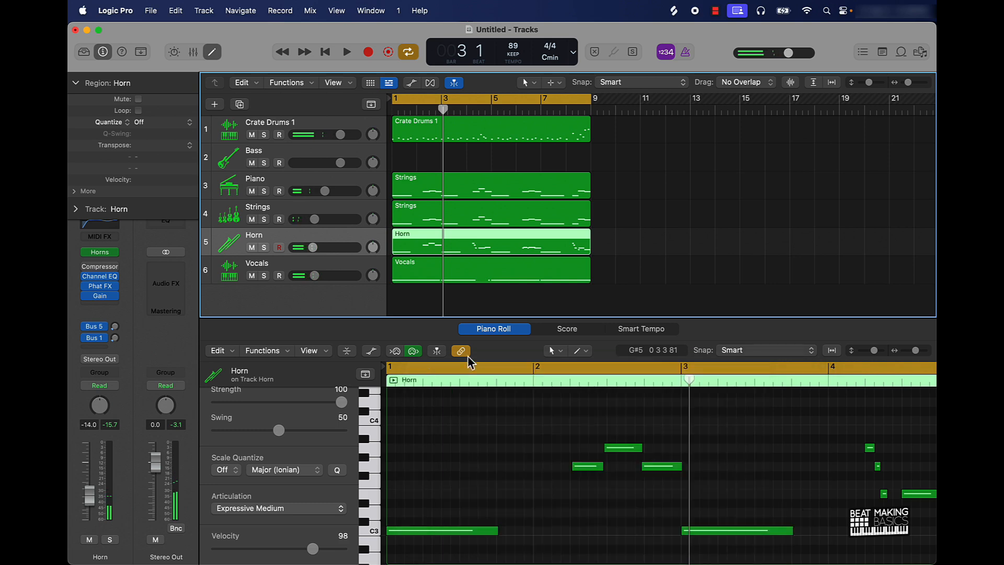
left_click(555, 500)
key("super+a")
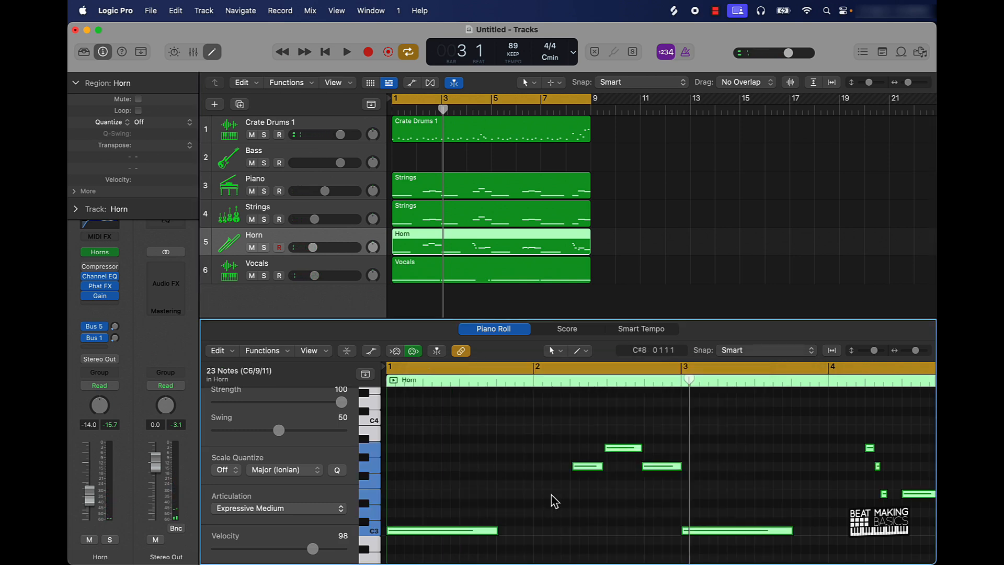
scroll(316, 434, "up", 3)
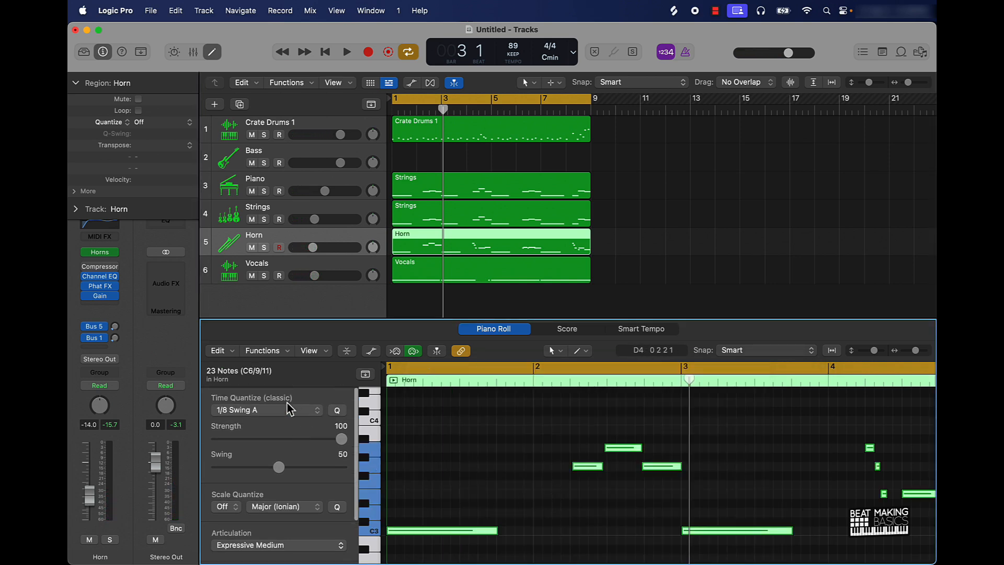
left_click(285, 416)
left_click(257, 330)
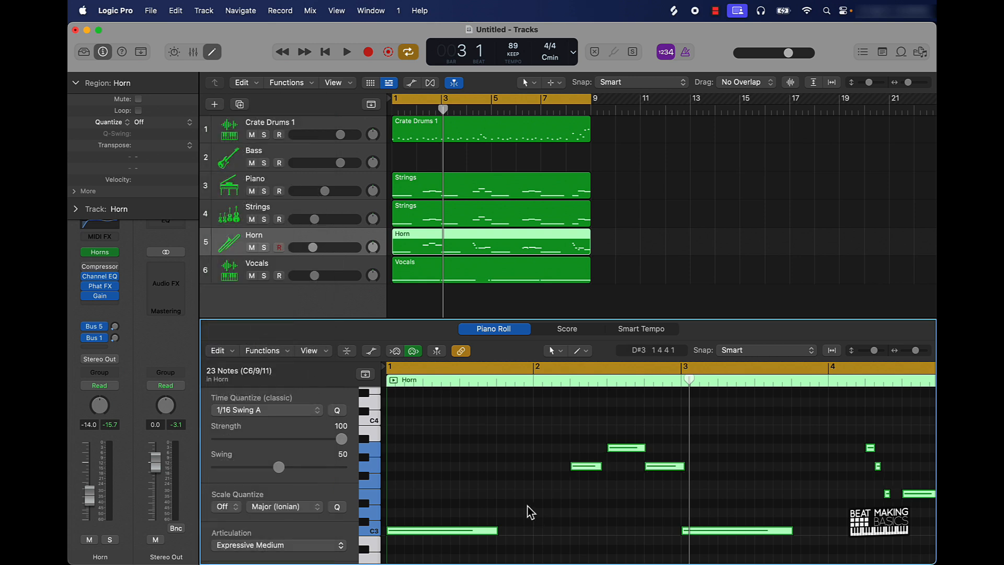
Step: Reduce the quantize strength of the horn notes to 60 and play the part back to check its timing
key("space")
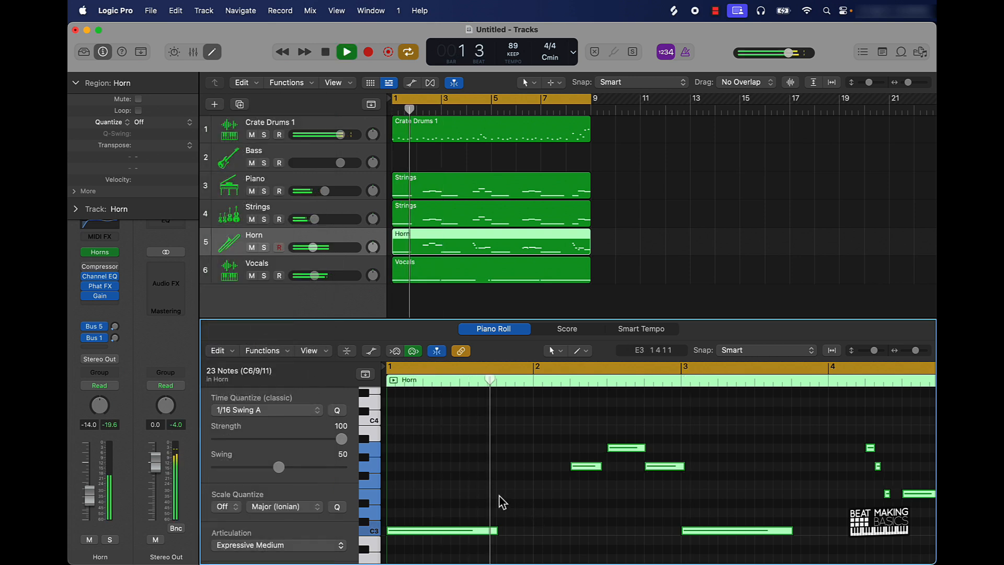
key("space")
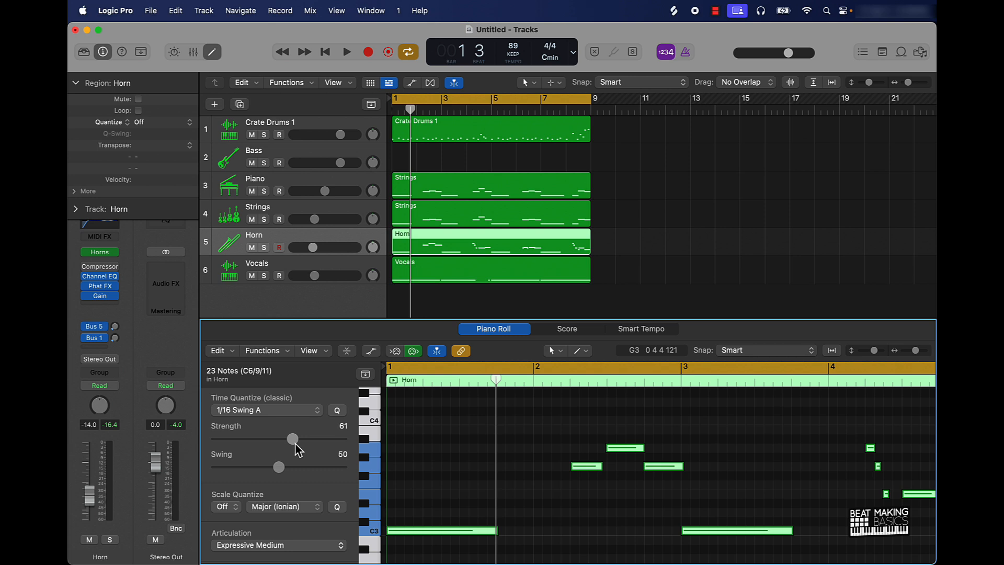
key("space")
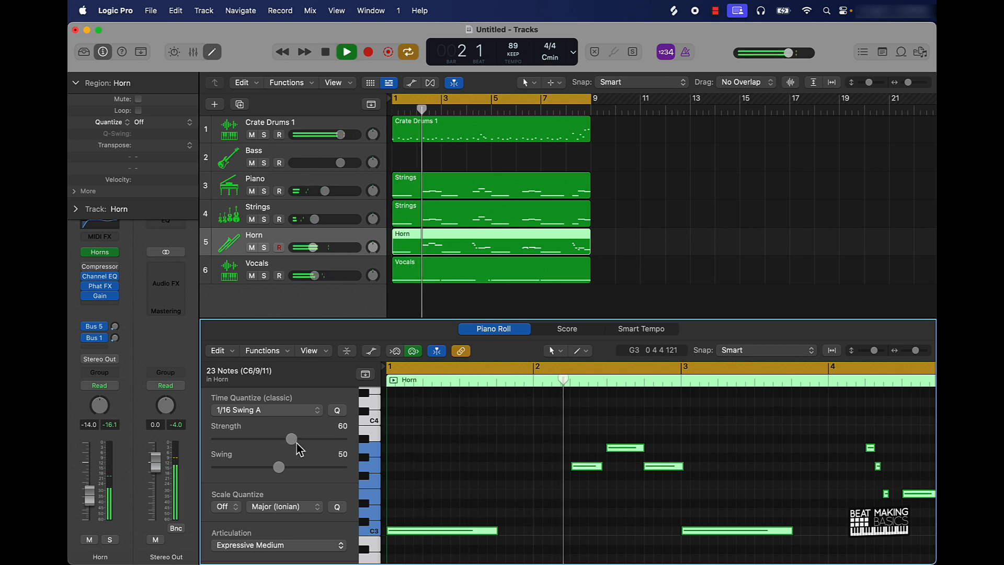
key("space")
Step: Transpose the first horn note of the three-note phrase in bar 2 down three semitones to E3
left_click(575, 487)
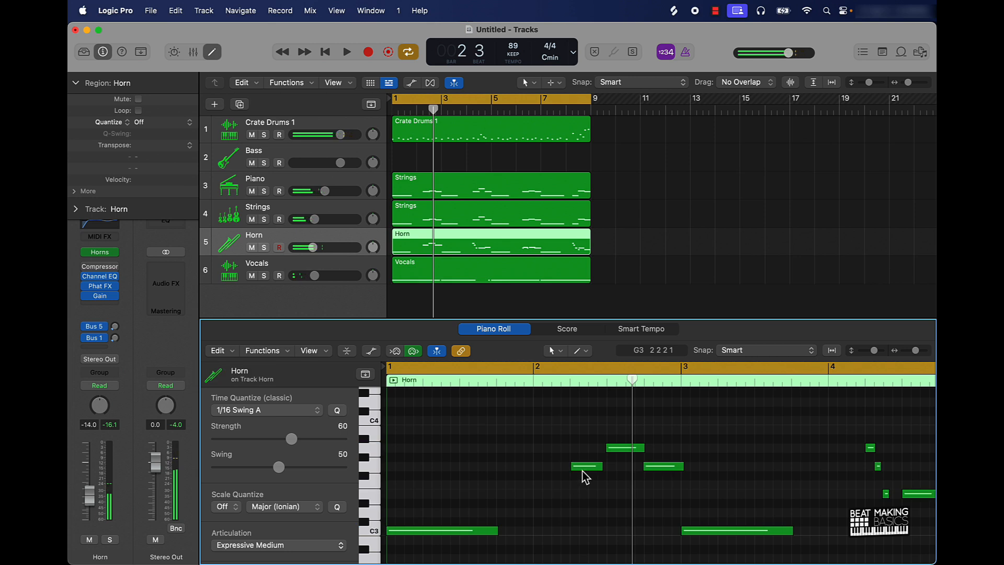
left_click(583, 466)
key("alt+Down")
key("alt+Down")
key("alt+Down")
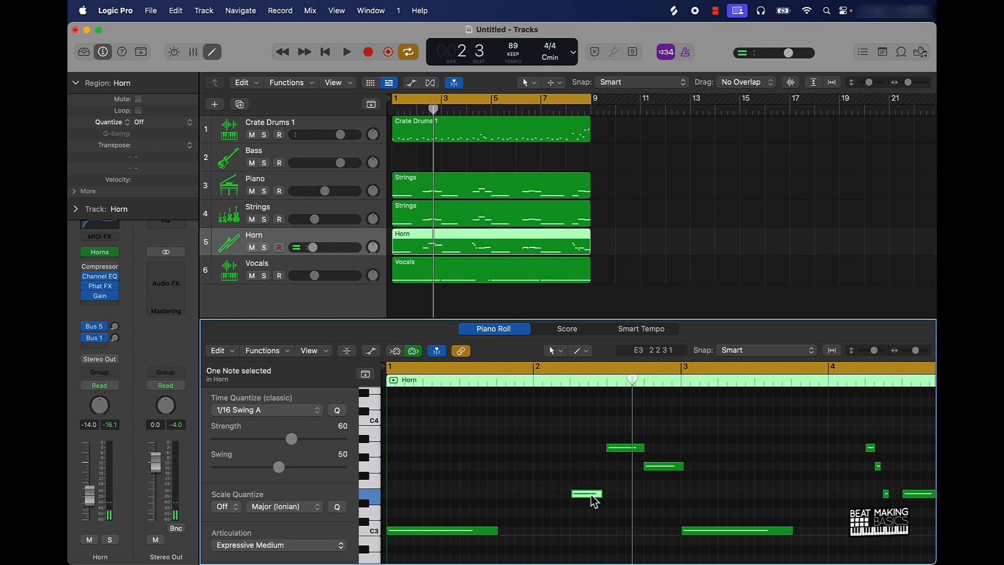
mouse_move(593, 499)
Step: Transpose the second note of the bar 2 horn phrase down to F3 and the third note down to E3
left_click(622, 451)
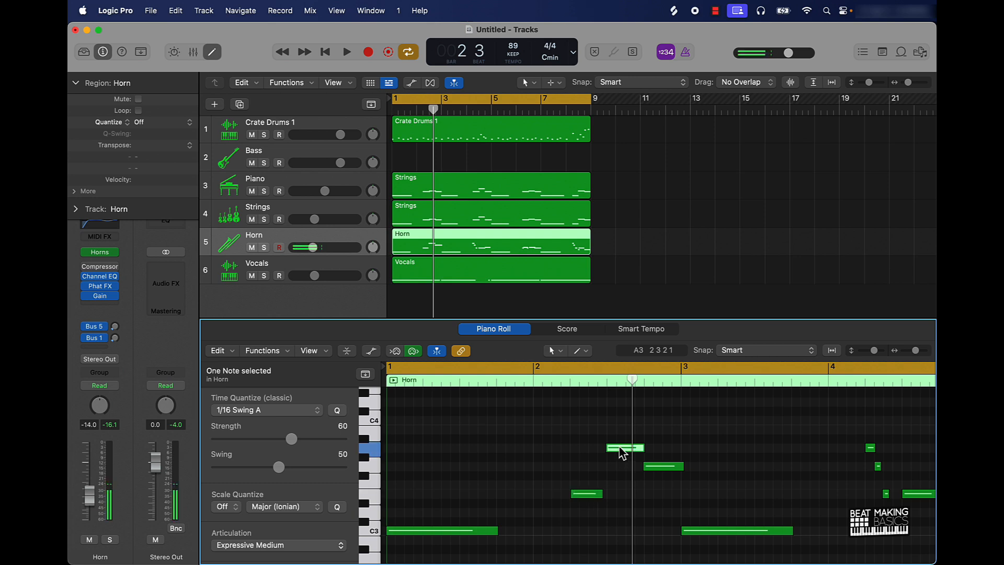
key("alt+Down")
key("alt+Down")
key("alt+Down")
key("alt+Down")
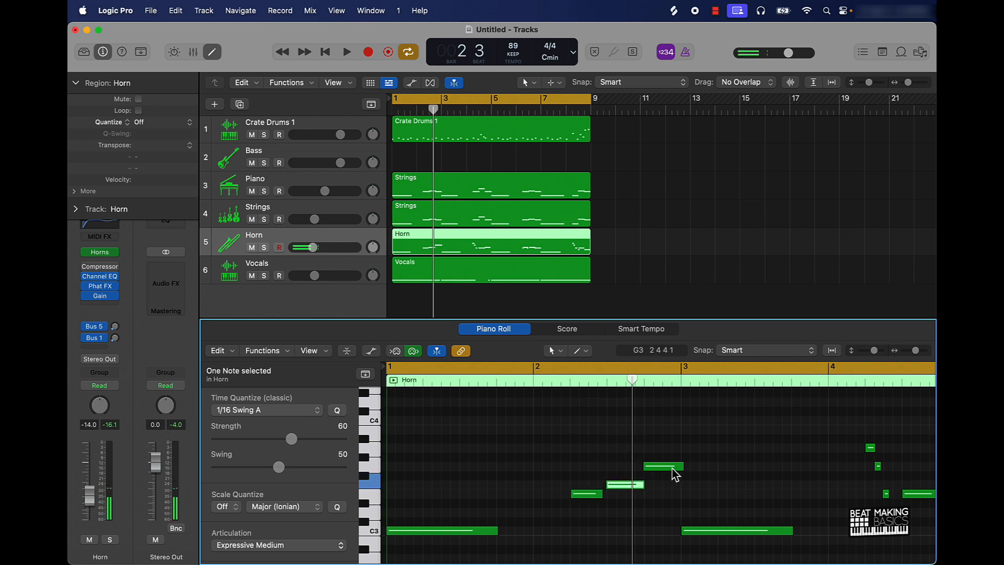
left_click(673, 467)
key("alt+Down")
key("alt+Down")
key("alt+Down")
Step: Play back the edited horn melody and replay the passage from bar 4
key("space")
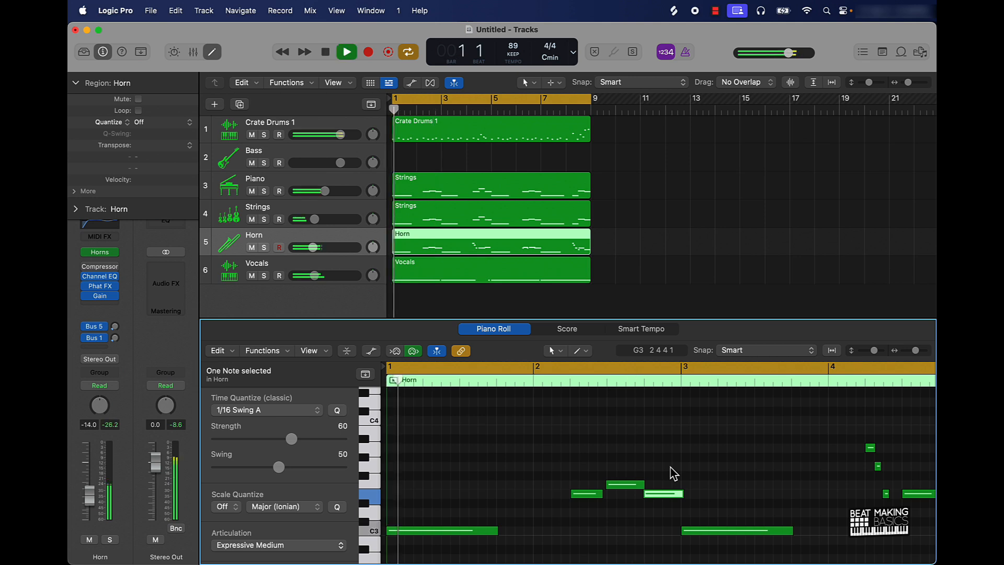
left_click(697, 447)
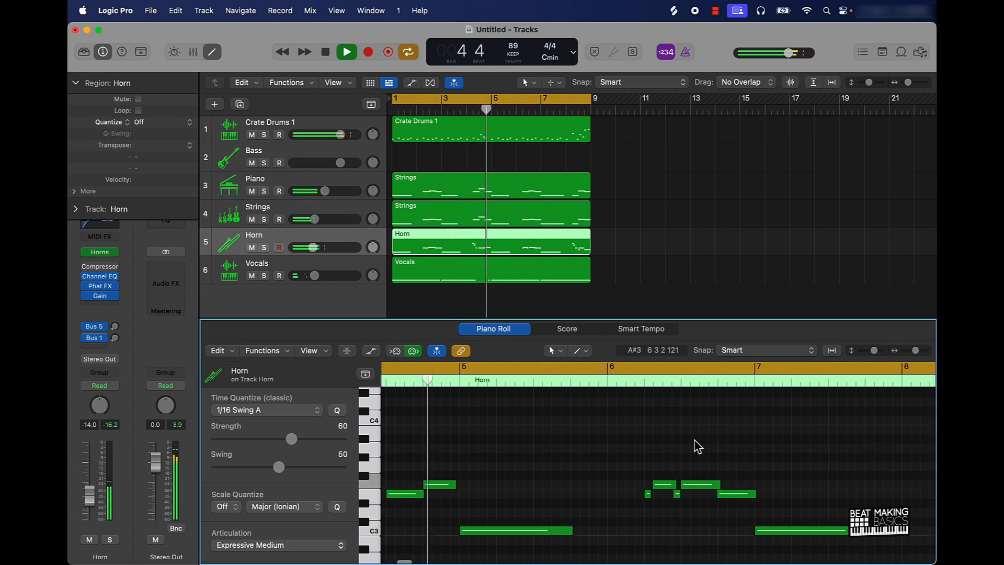
key("space")
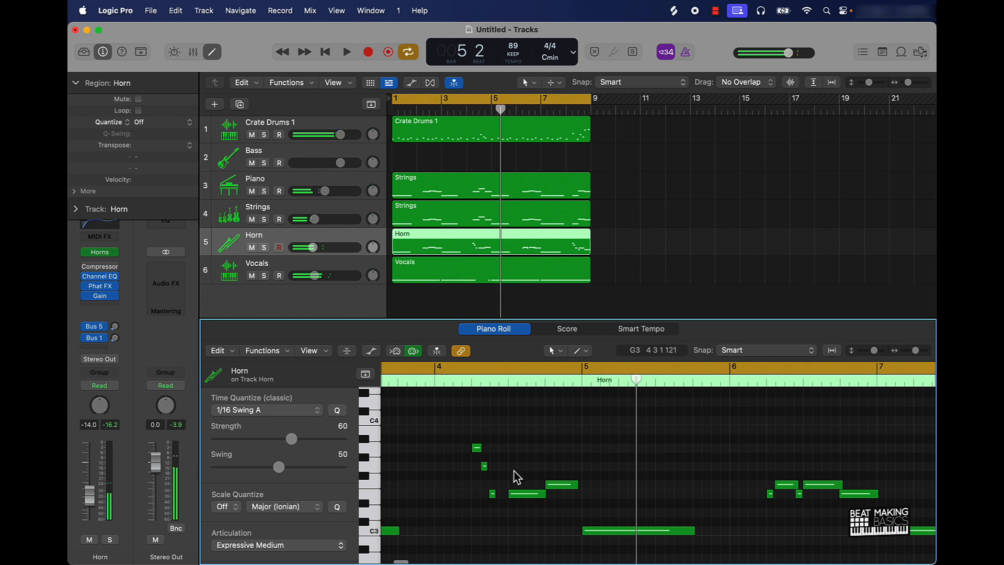
left_click(448, 386)
key("space")
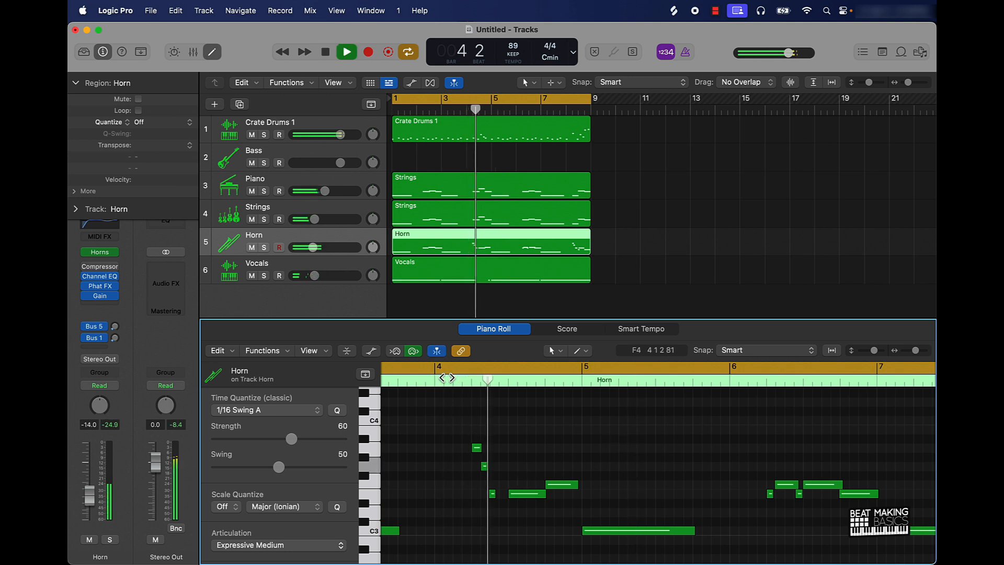
Step: Raise the long E3 horn note in bar 4 to F3, lower the note after it to E3, and replay from bar 4
left_click(529, 494)
key("alt+Up")
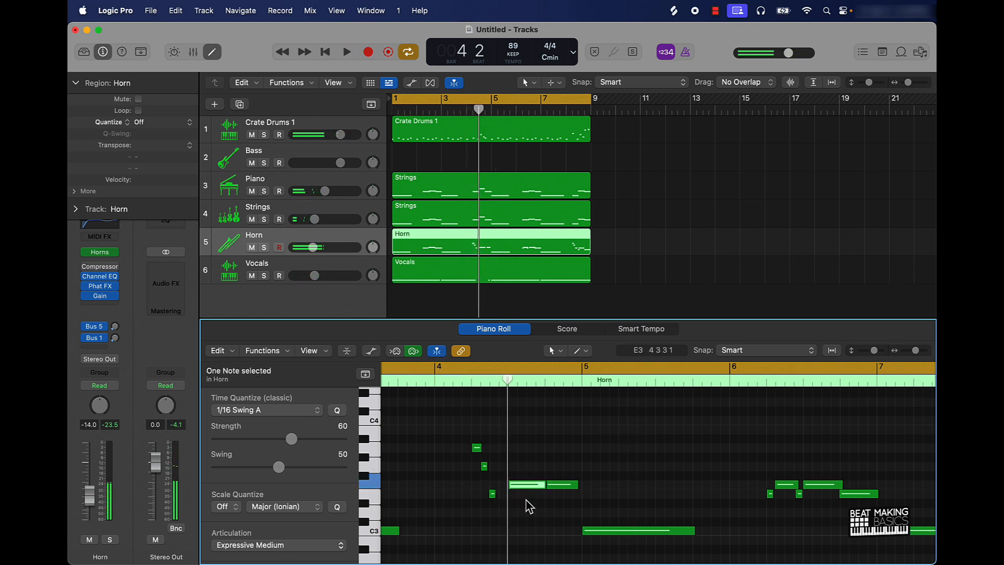
left_click_drag(559, 487, 556, 494)
scroll(500, 414, "down", 1)
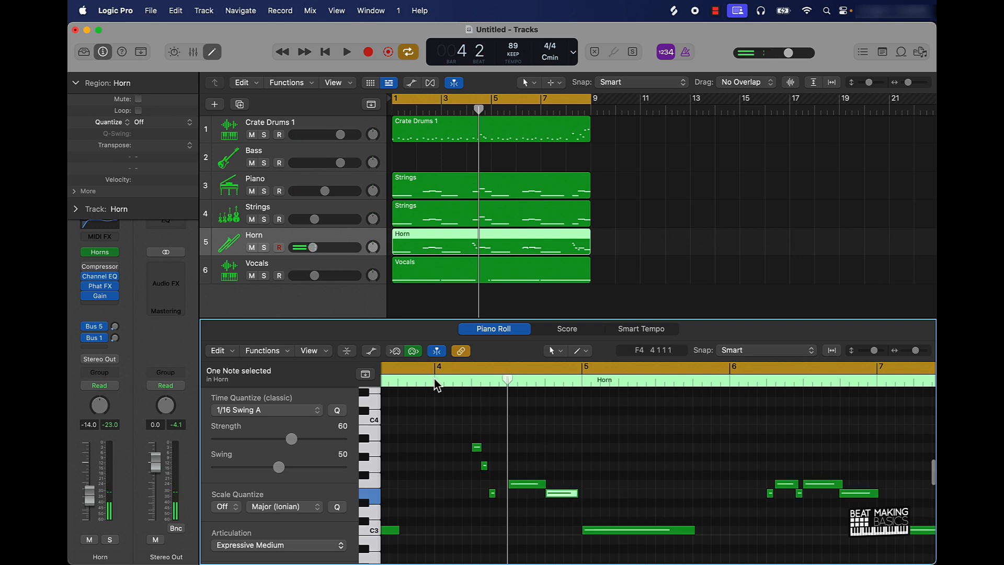
double_click(436, 385)
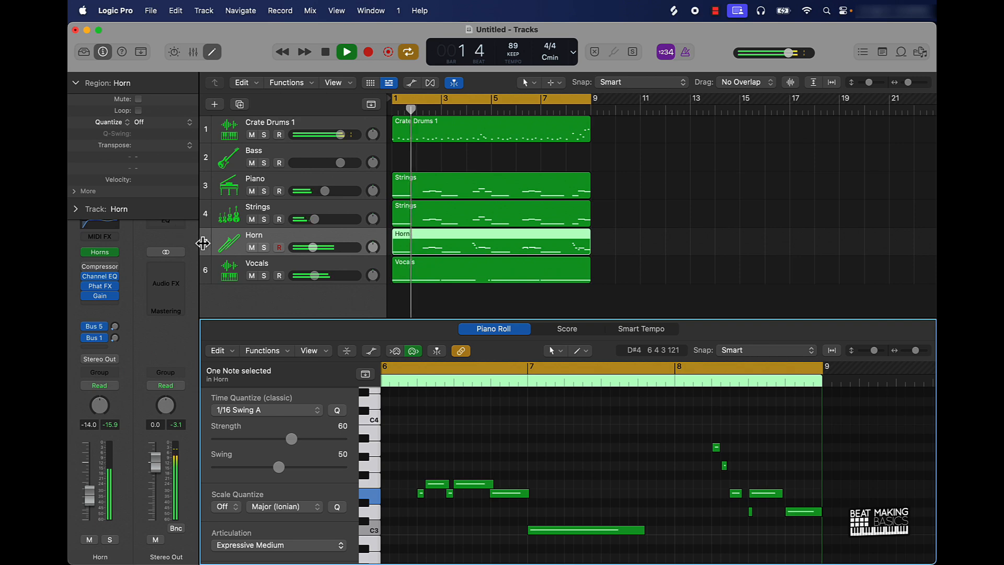
Step: Load the R&B Section patch from the library's horn Sections on the Horn track, set its volume to -15.0 dB, and listen to the loop
left_click(84, 57)
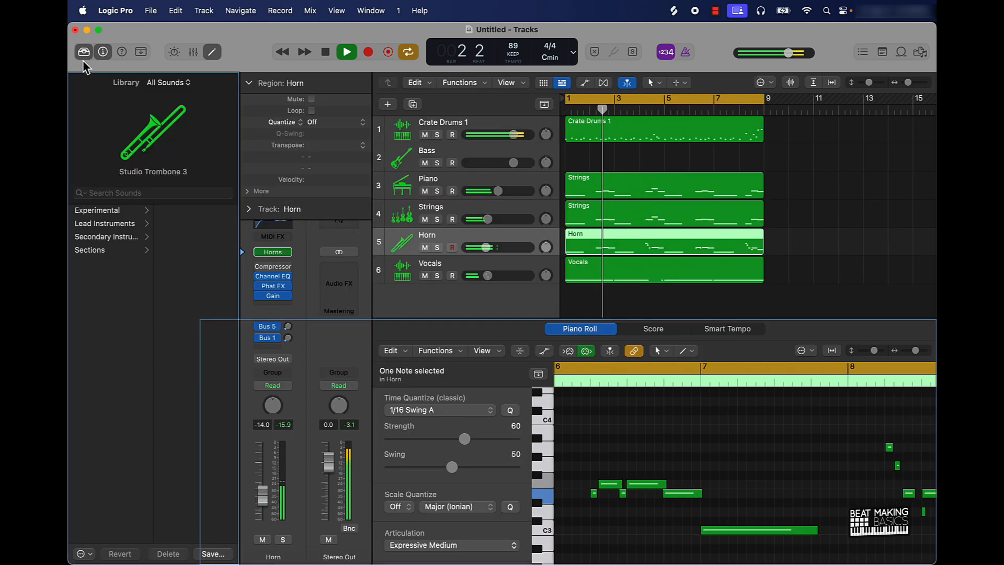
left_click(131, 249)
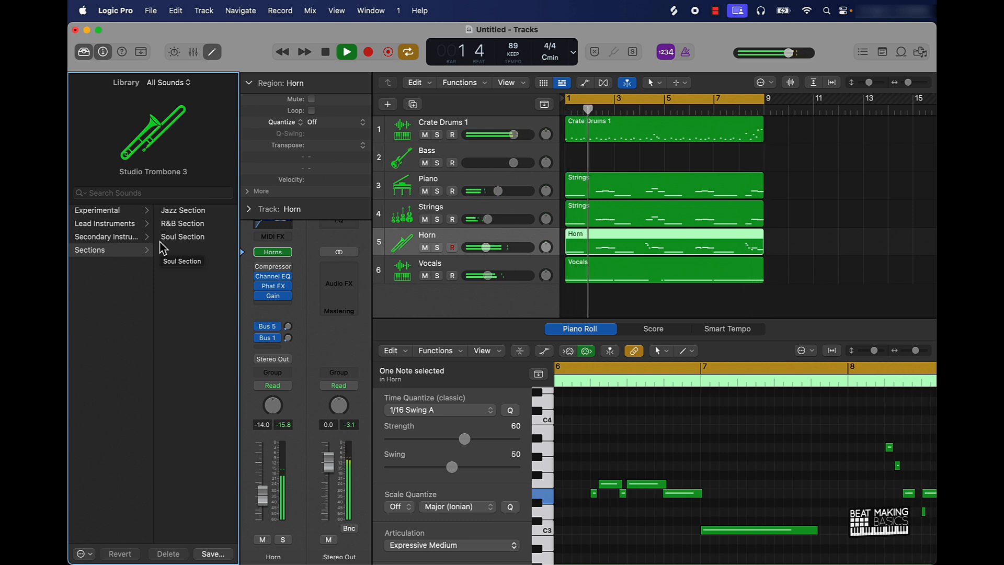
key("space")
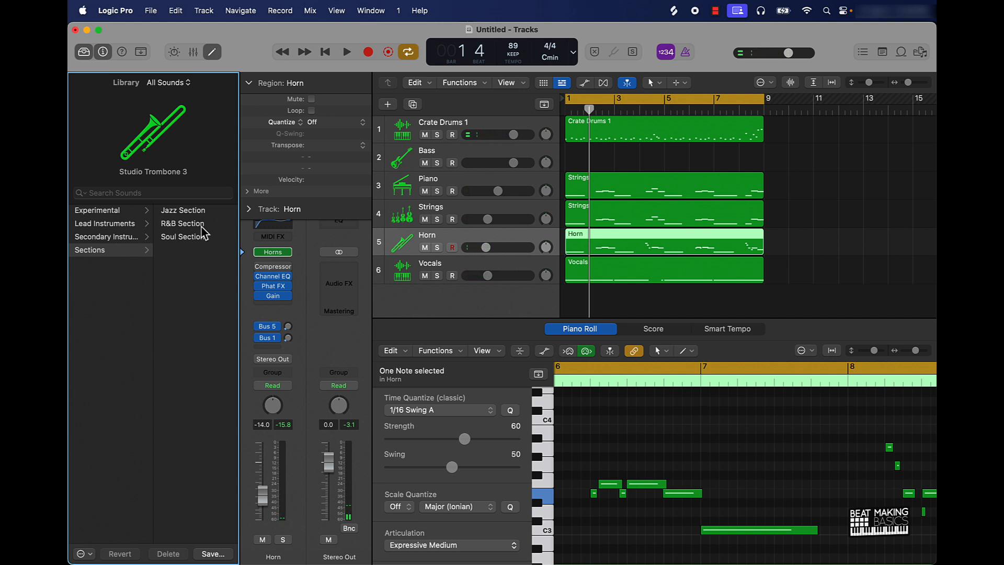
left_click(192, 224)
key("space")
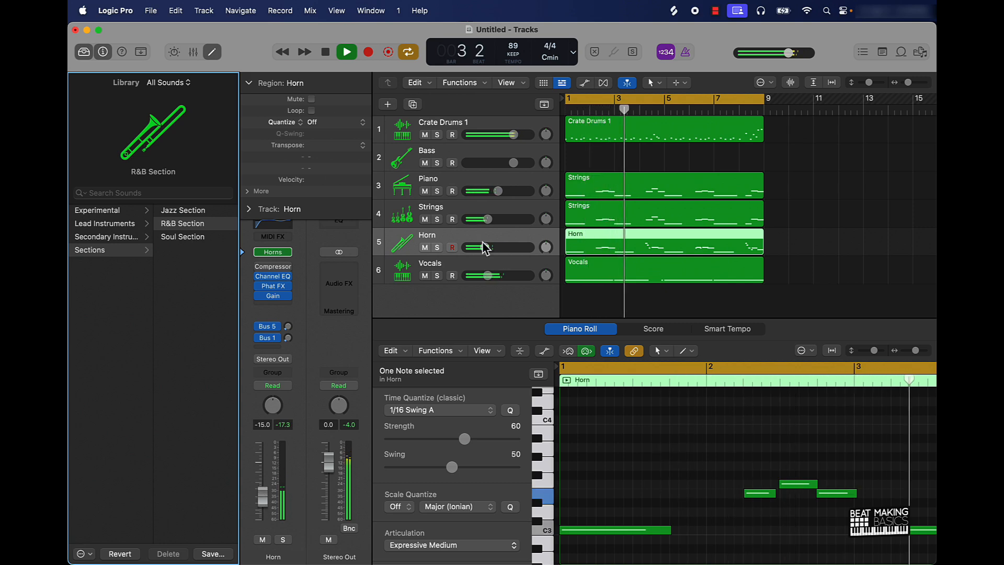
key("space")
Step: Select the Bass track, open the Musical Typing keyboard and audition a C4 note on the Fretless Electric Bass
left_click(402, 163)
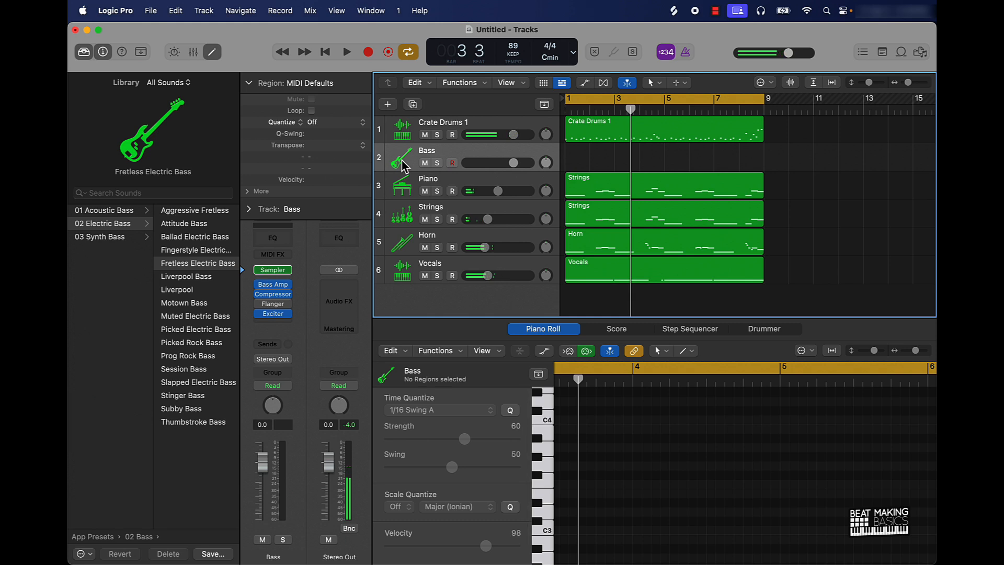
key("super+k")
key("k")
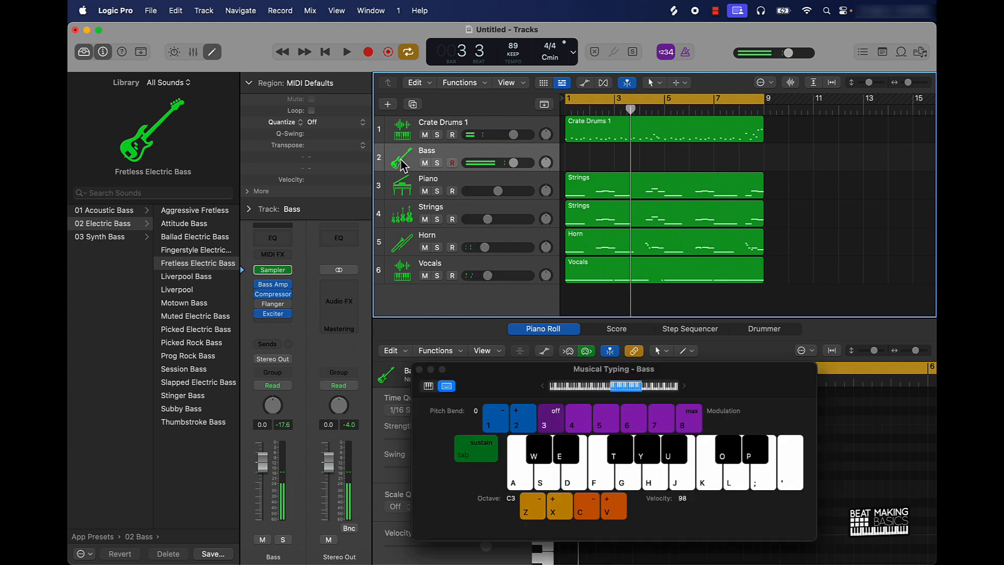
Step: Lower the Musical Typing octave to C2 and audition C, E and F notes for the bass line
key("s")
key("d")
key("f")
key("d")
key("d")
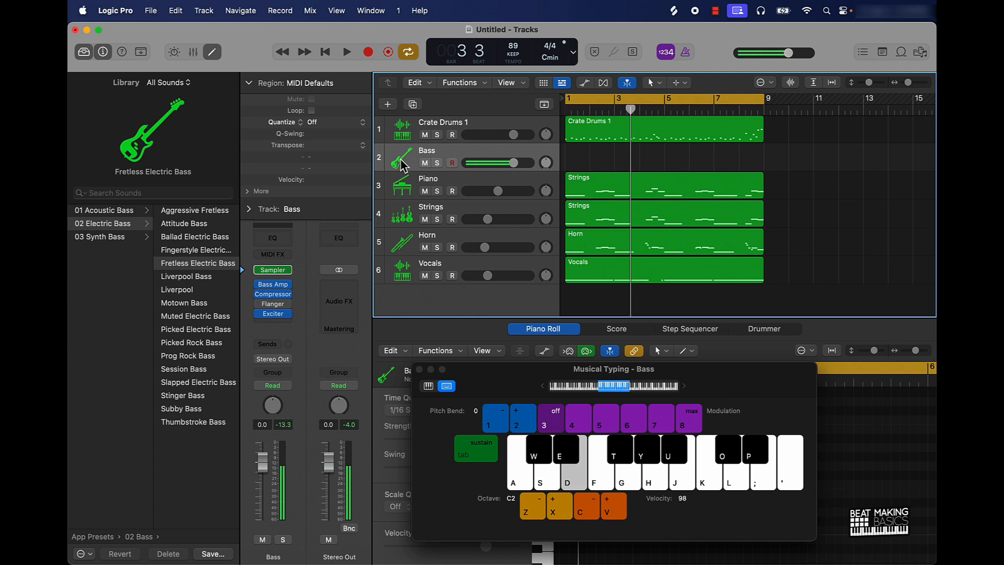
key("f")
key("d")
key("a")
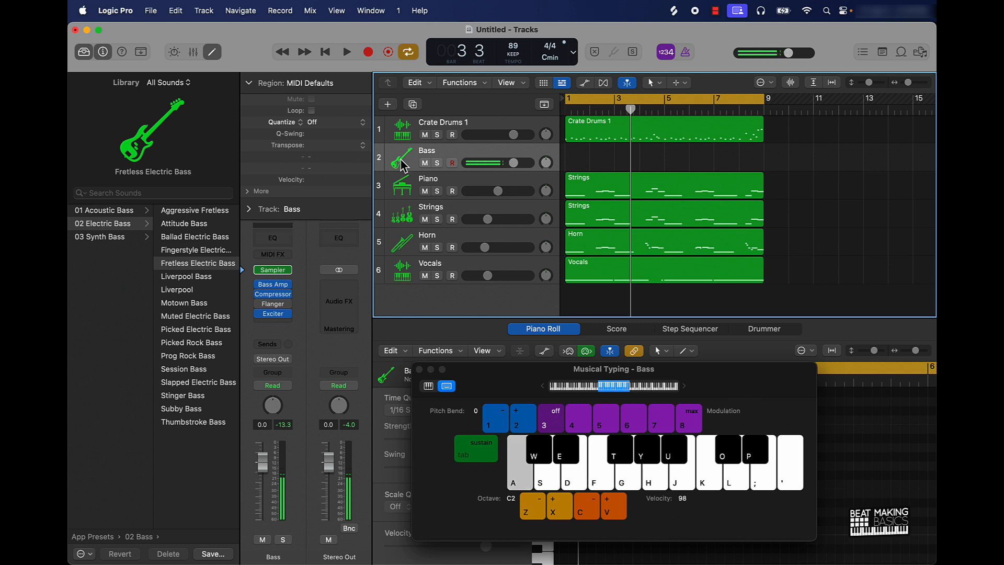
key("a")
Step: Play the loop from the start and rehearse the bass line over it with C2, E2, F2 and G2 notes
key("Return")
key("space")
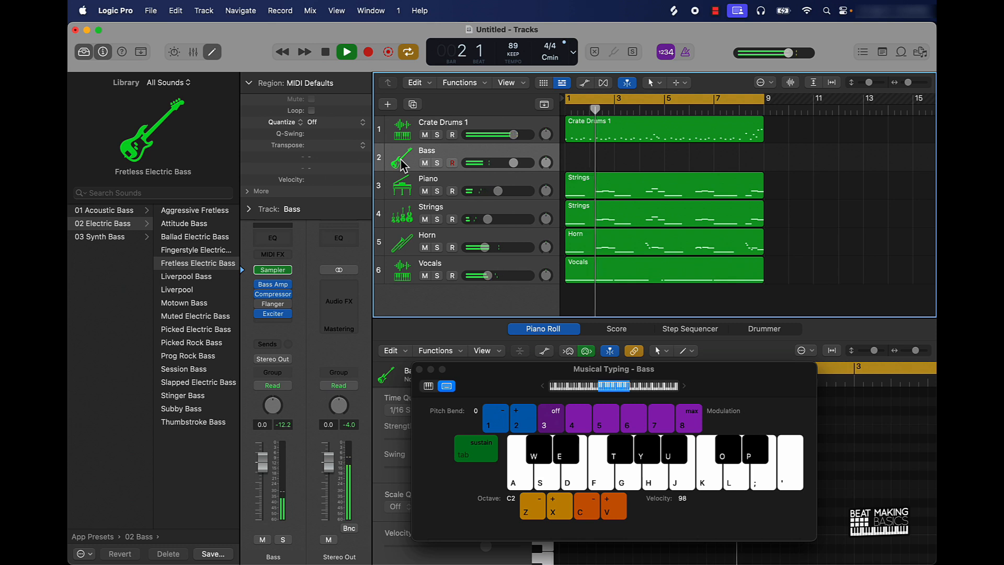
key("d")
key("f")
key("g")
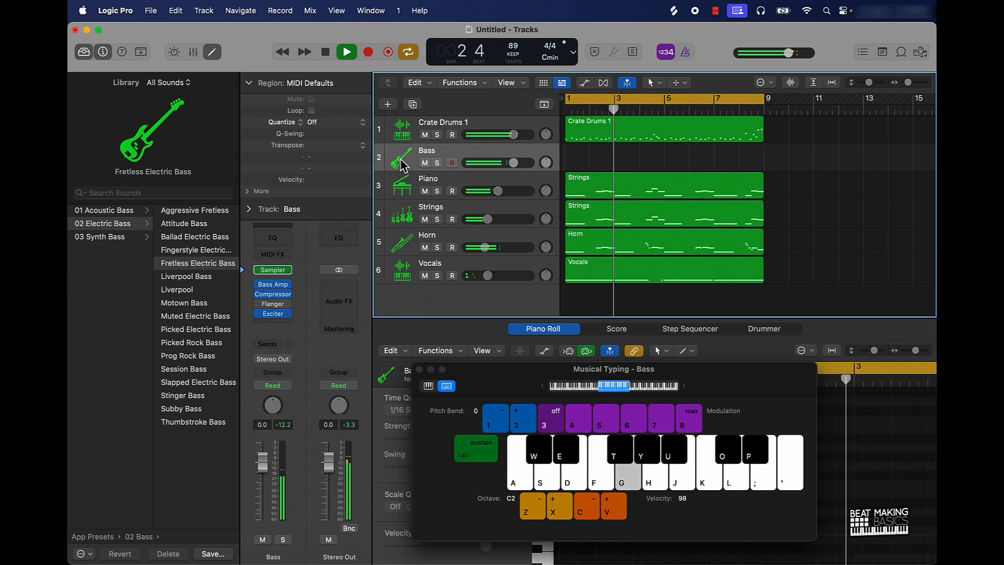
key("a")
Step: Record an eight-bar bass line on the Bass track using long C2, E2 and F2 notes, with short A2–G2 runs in bars 4 and 8
key("r")
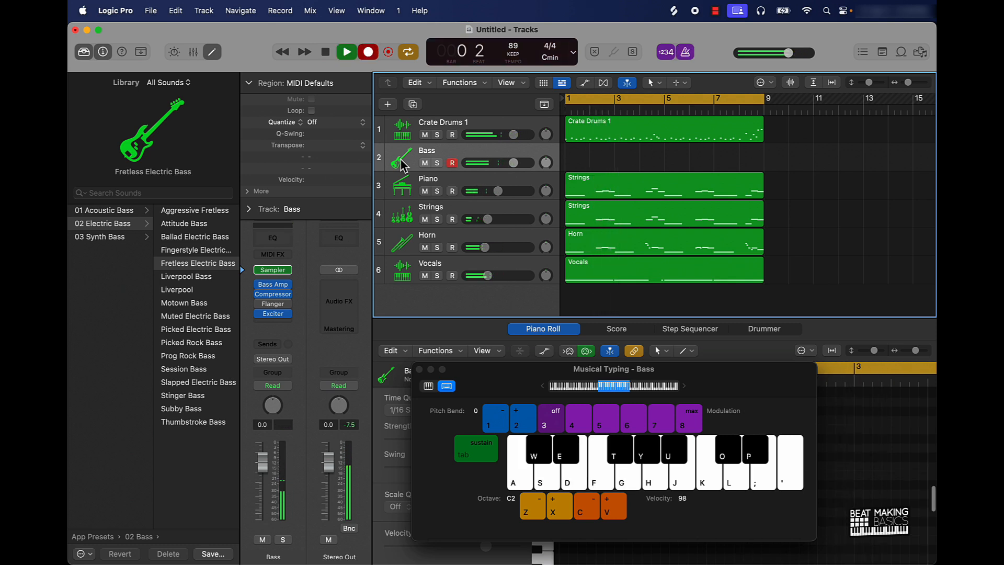
key("a")
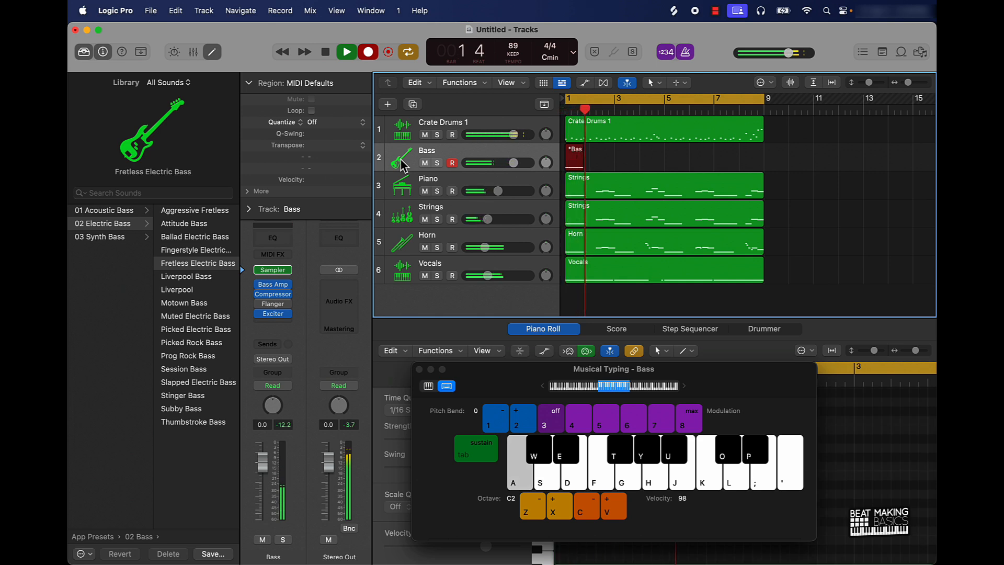
key("d")
key("f")
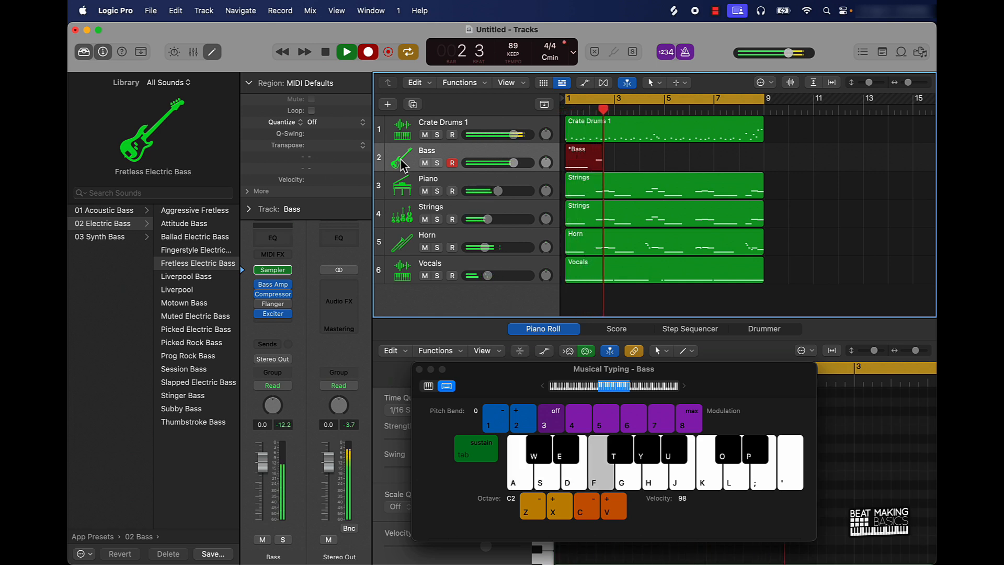
key("d")
key("a")
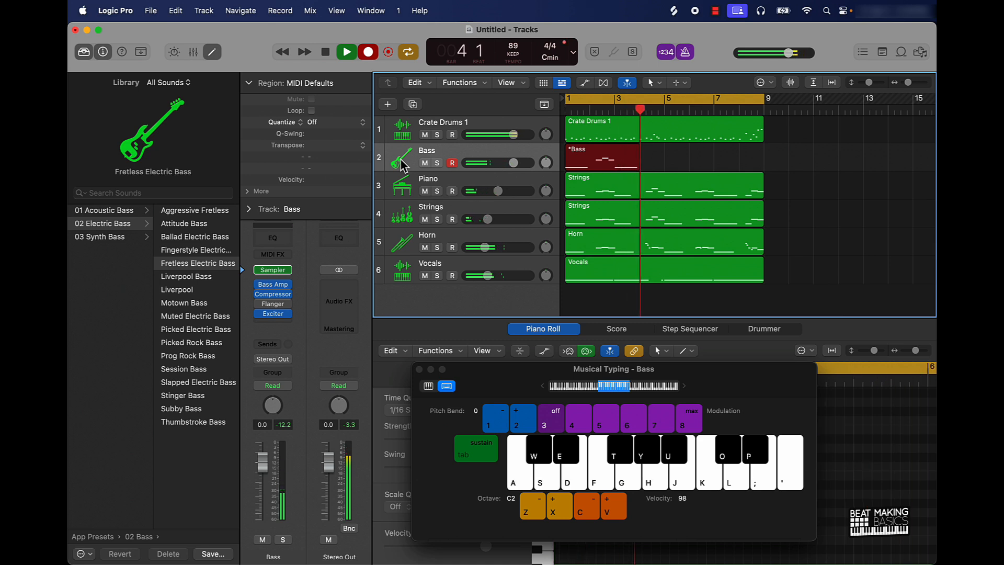
key("h")
key("d")
key("d")
key("f")
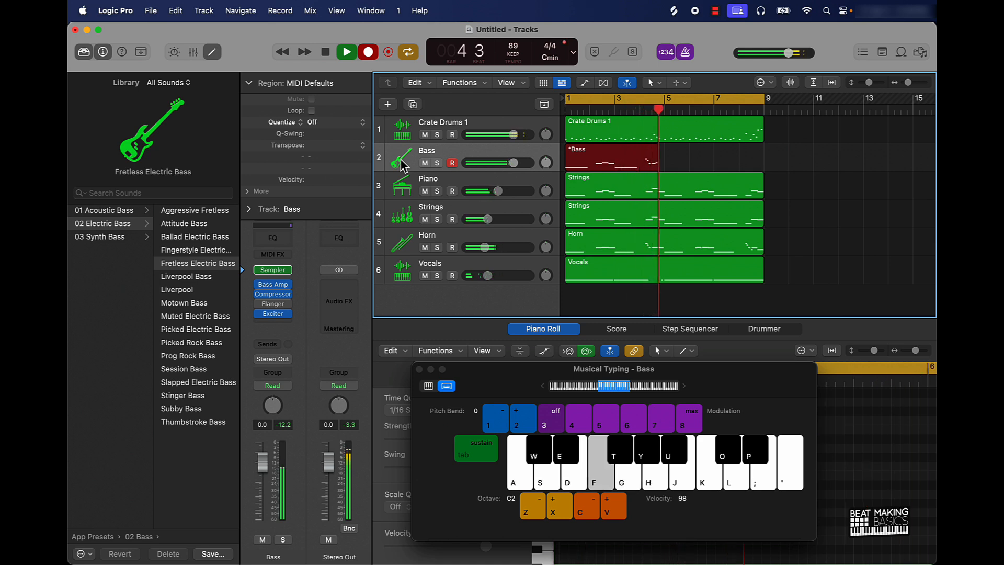
key("d")
key("a")
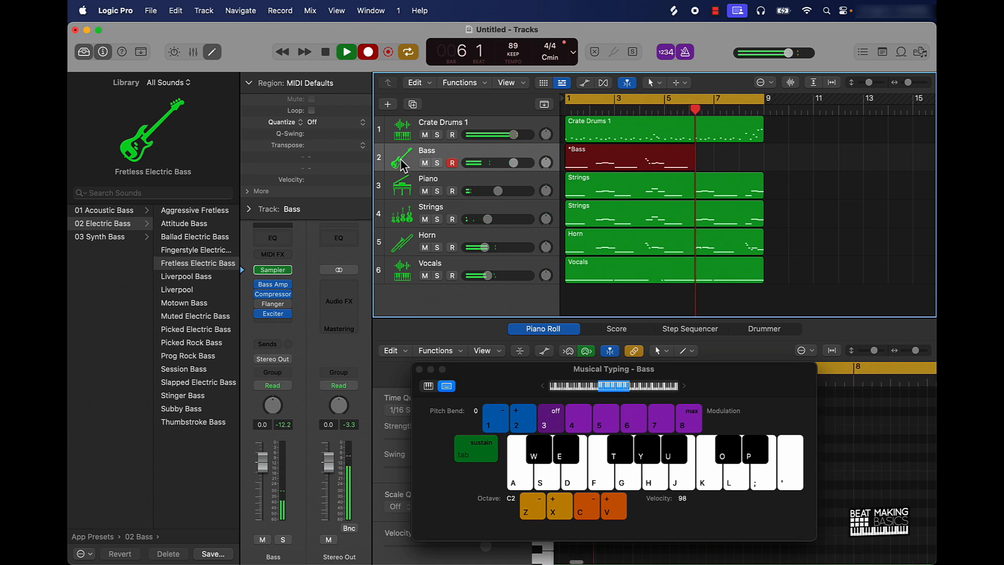
key("d")
key("f")
key("d")
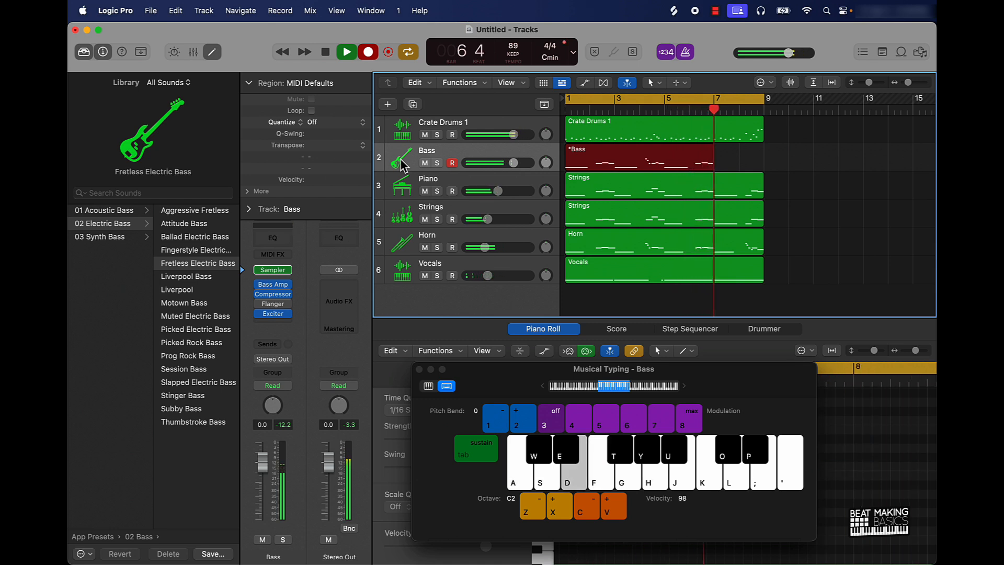
key("a")
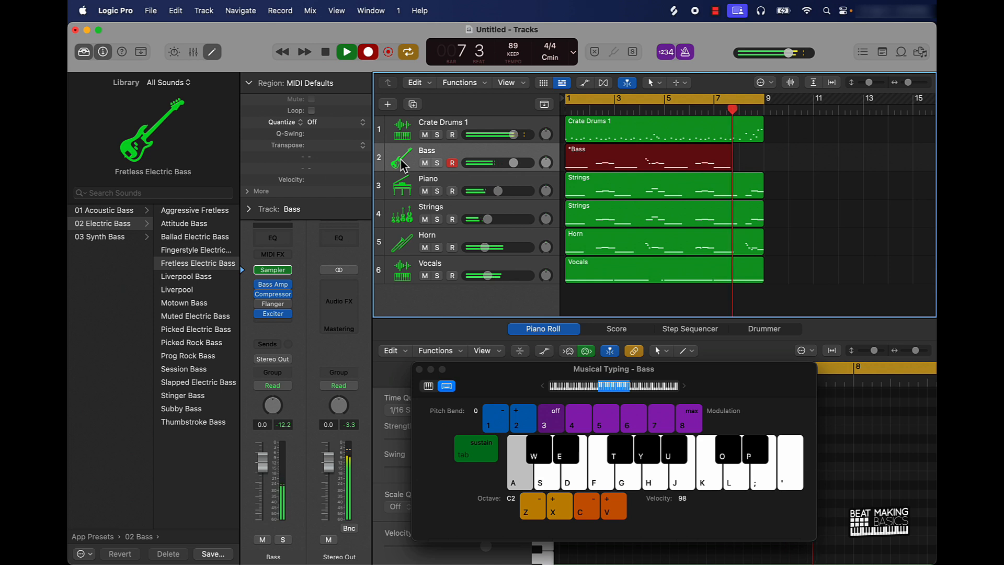
key("h")
key("f")
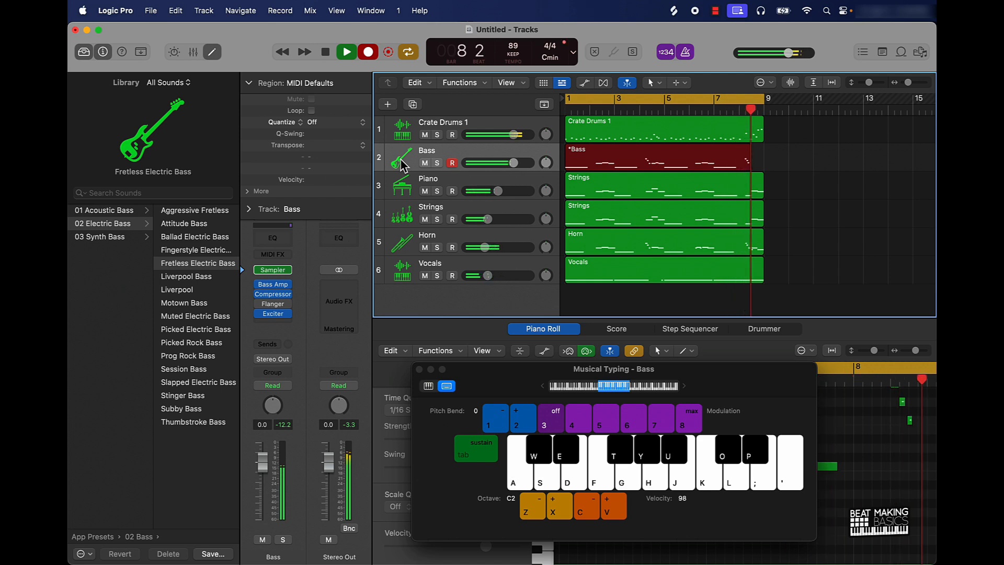
key("d")
key("s")
key("space")
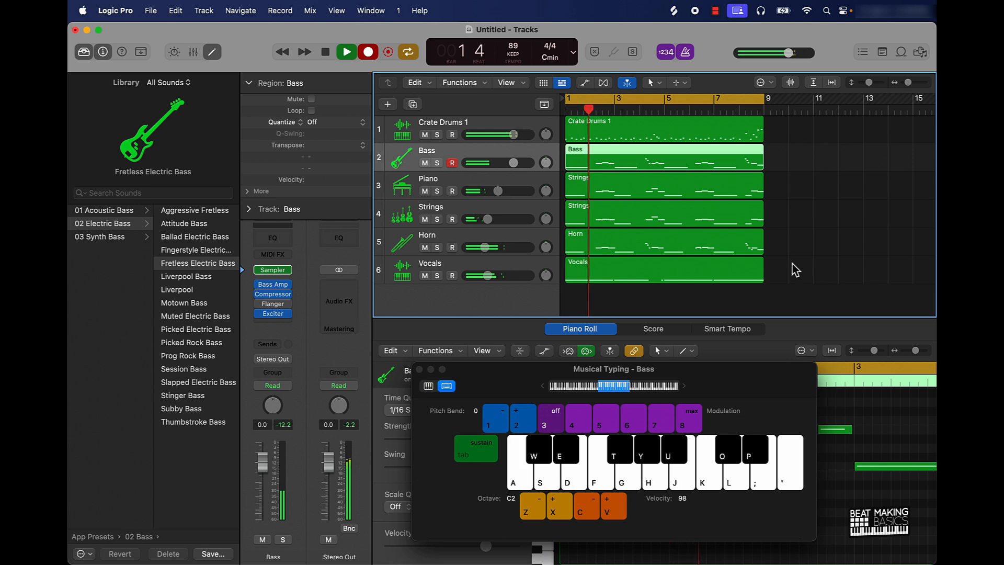
Step: Deselect the new Bass region, end recording while the take plays back, and stop the transport in bar 4
left_click(825, 234)
key("d")
key("f")
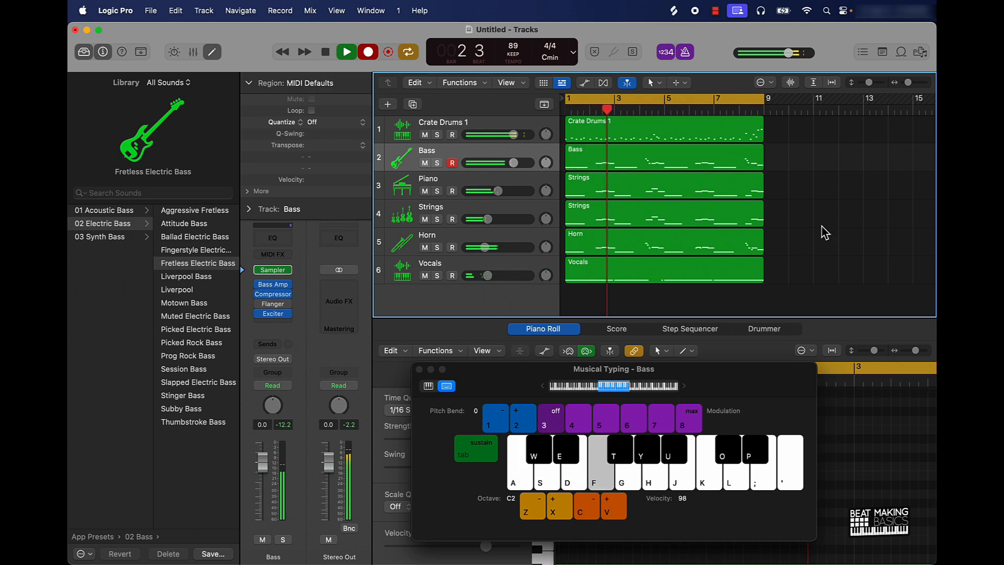
key("d")
key("a")
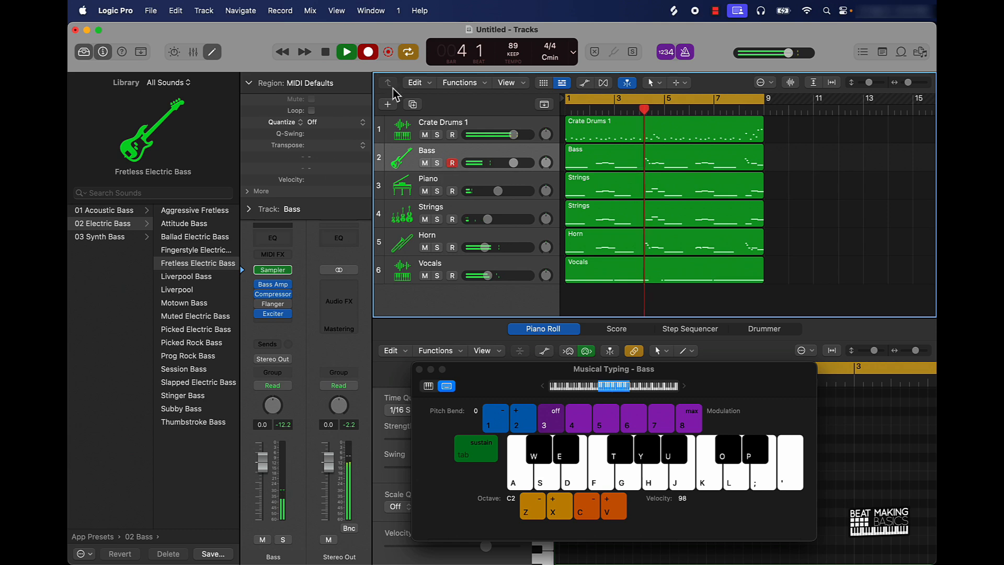
left_click(348, 53)
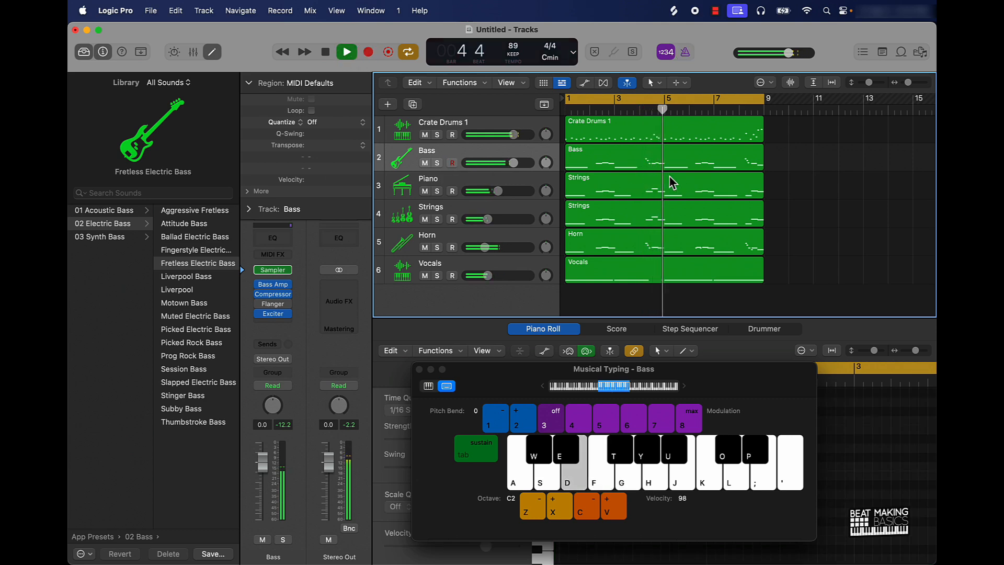
key("space")
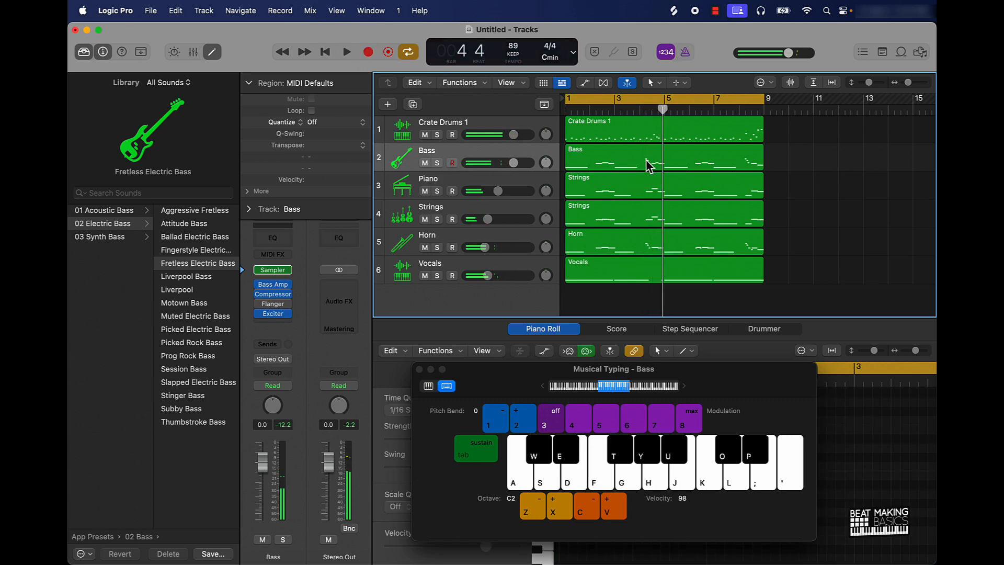
Step: Close the Musical Typing keyboard, show bar 4 of the Bass region in the Piano Roll, and play that passage
left_click(419, 369)
left_click(682, 165)
scroll(767, 498, "right", 5)
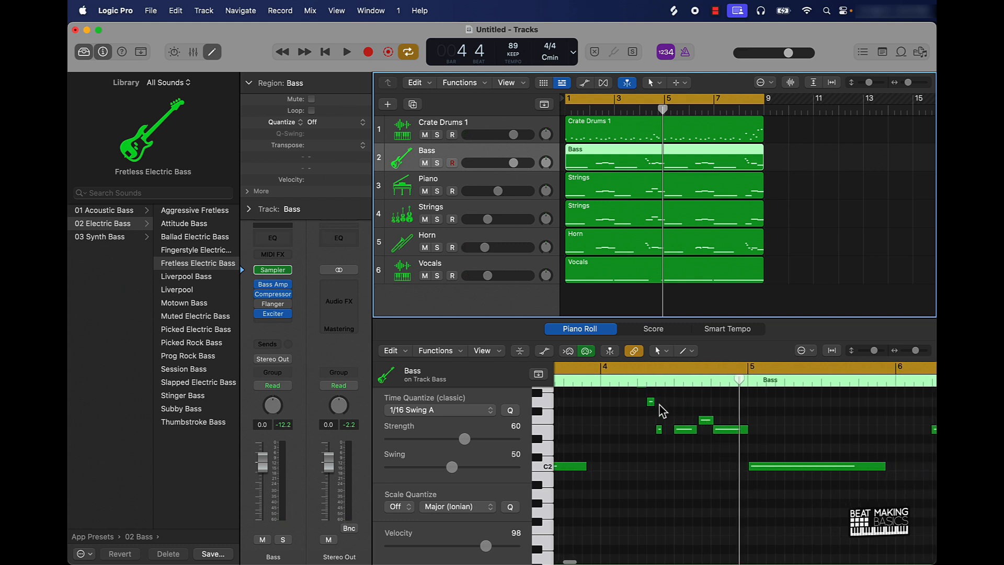
scroll(664, 411, "up", 3)
left_click(628, 382)
key("space")
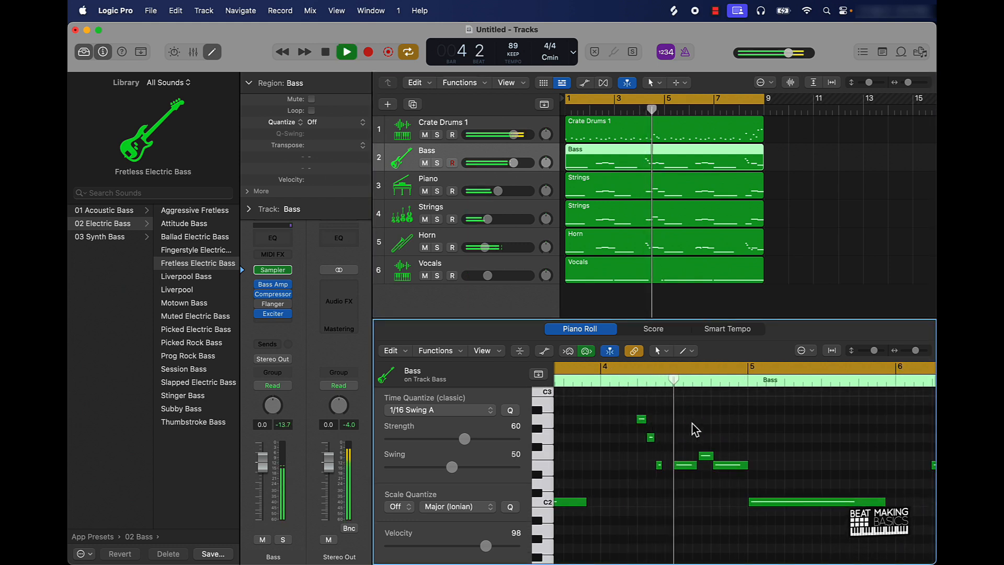
key("space")
Step: Raise the longer E2 bass note in bar 4 to F2, lower the note after it to E2, and replay from bar 4
left_click(684, 464)
key("alt+Up")
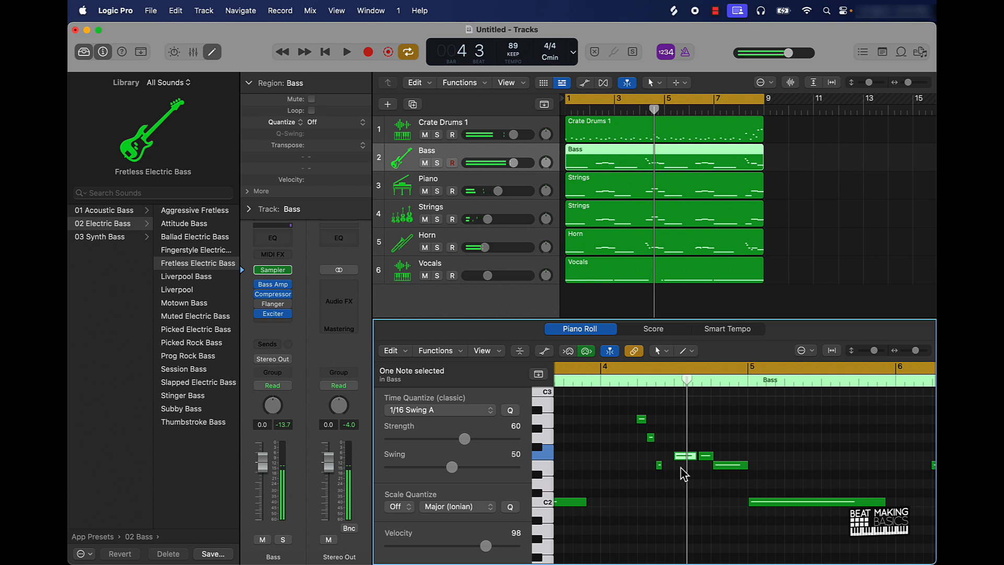
left_click(705, 456)
key("alt+Down")
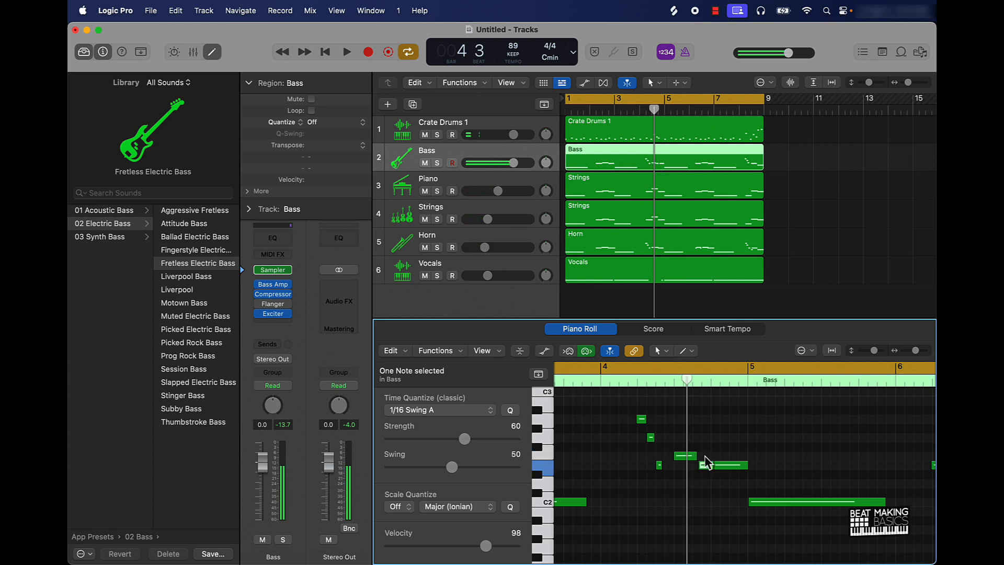
double_click(618, 383)
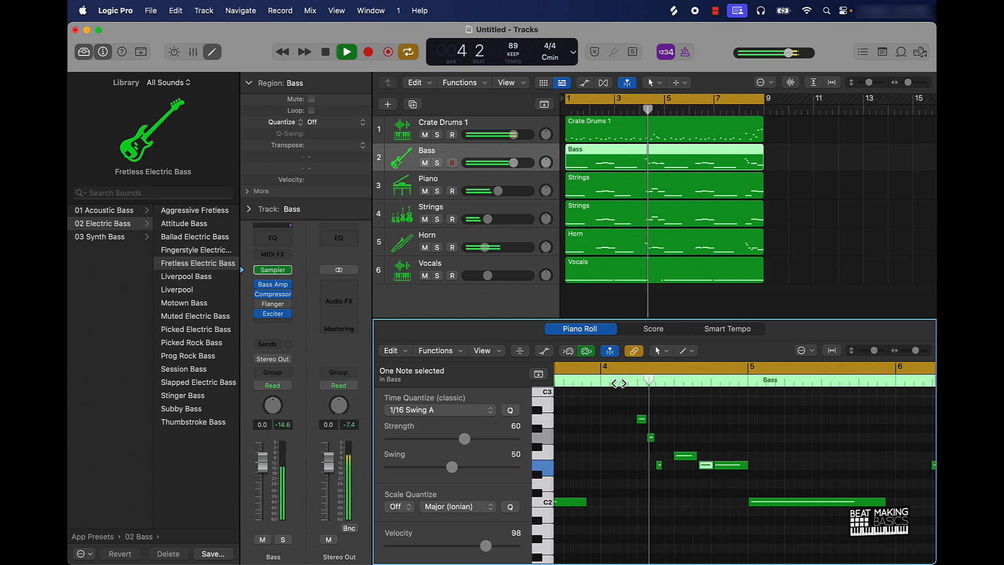
key("space")
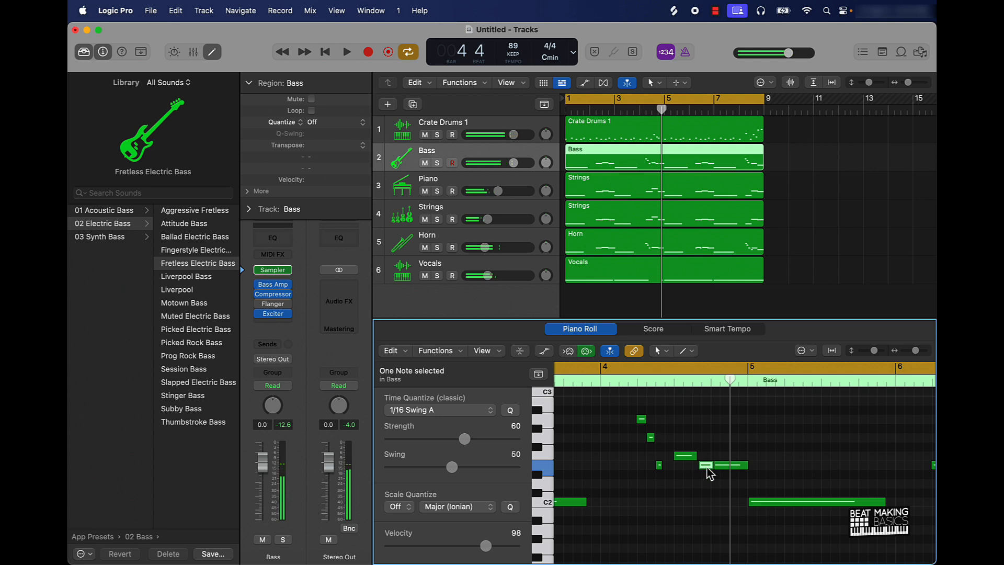
Step: Delete the short E2 note in bar 4, extend the F2 note before it to fill the gap, and replay through the later bars
key("Delete")
left_click_drag(695, 456, 709, 457)
double_click(607, 383)
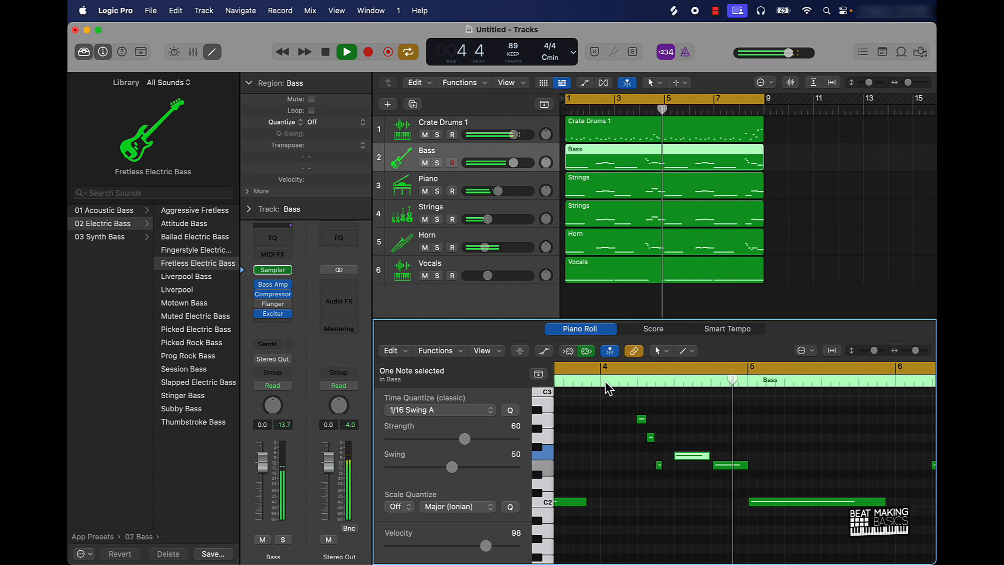
scroll(800, 460, "right", 10)
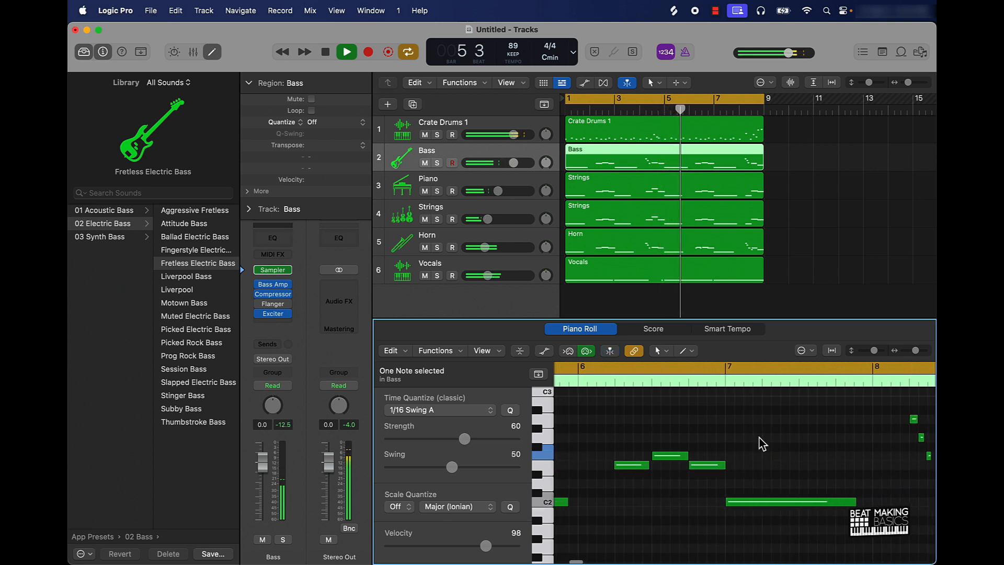
left_click(751, 430)
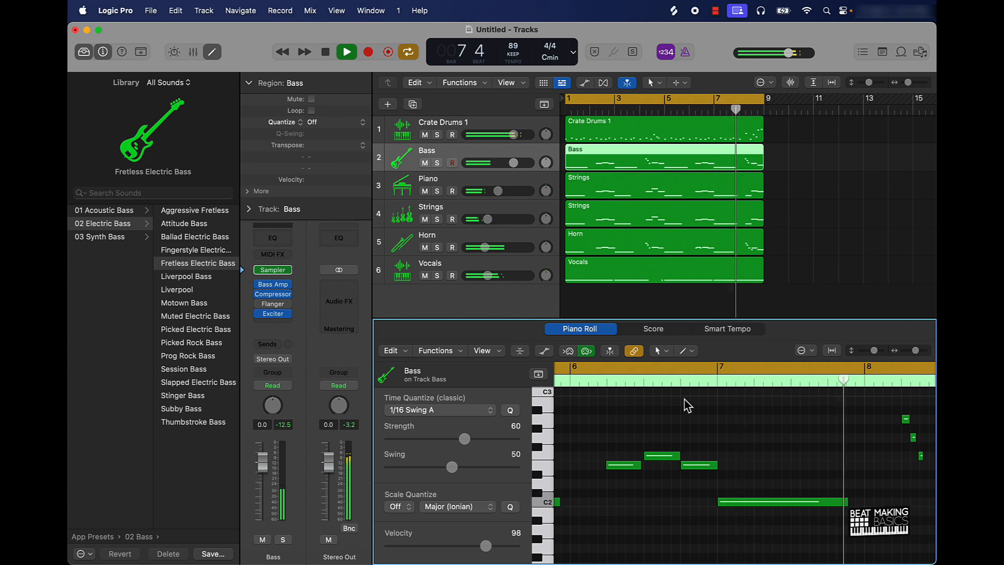
Step: Try the loop with Vocals and then Piano briefly muted, keep the Strings and Horn tracks muted, and stop playback
left_click(425, 276)
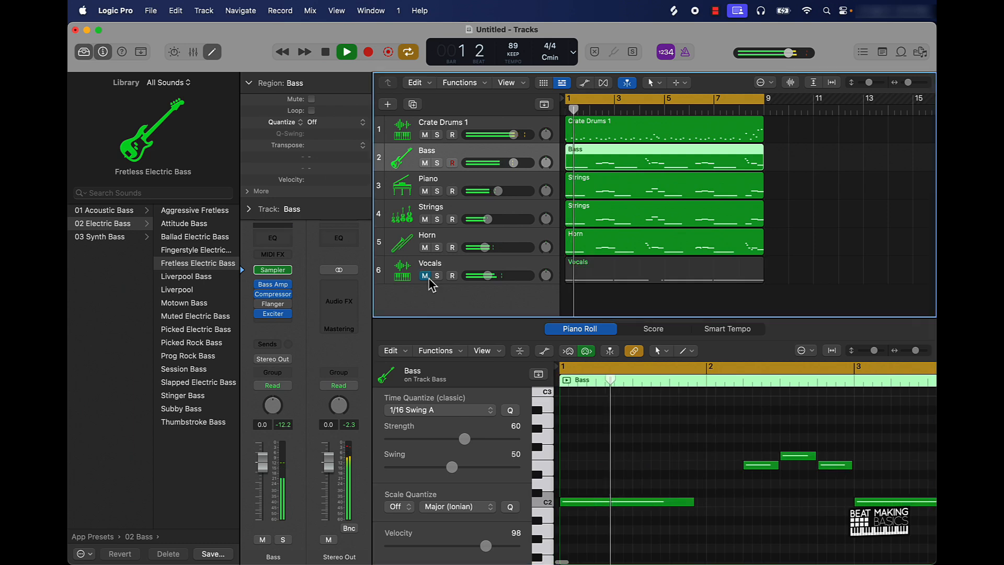
left_click(425, 276)
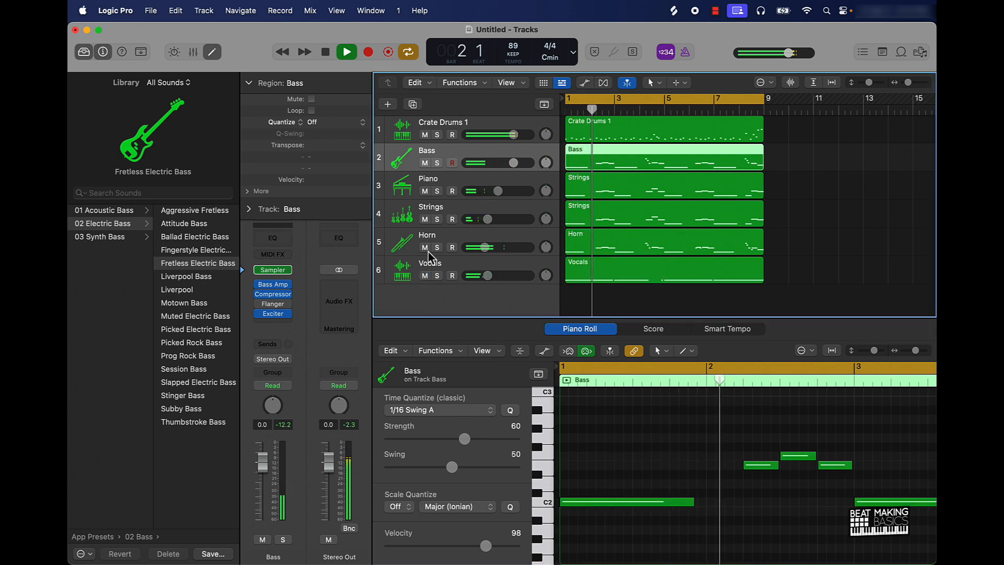
left_click(424, 219)
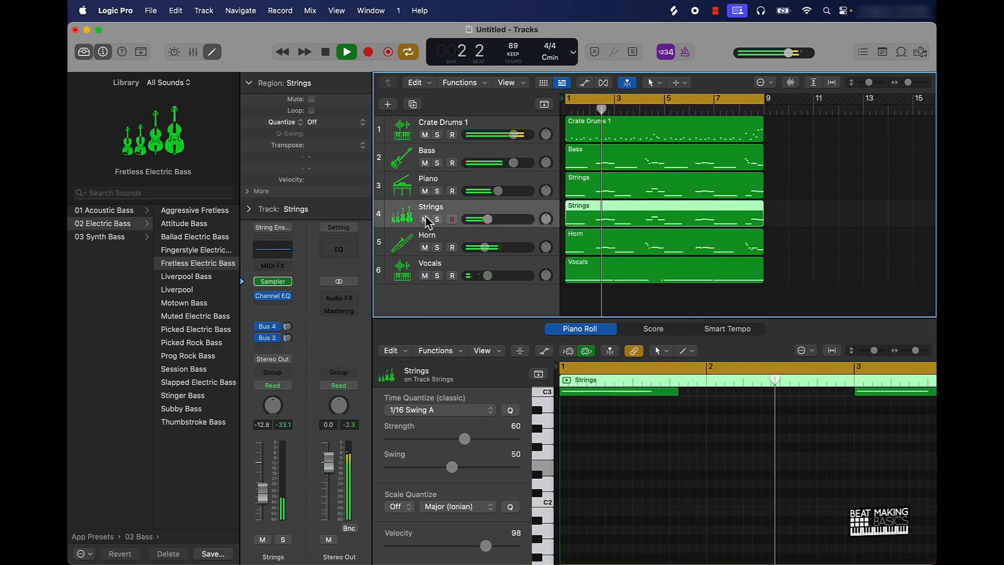
left_click(424, 247)
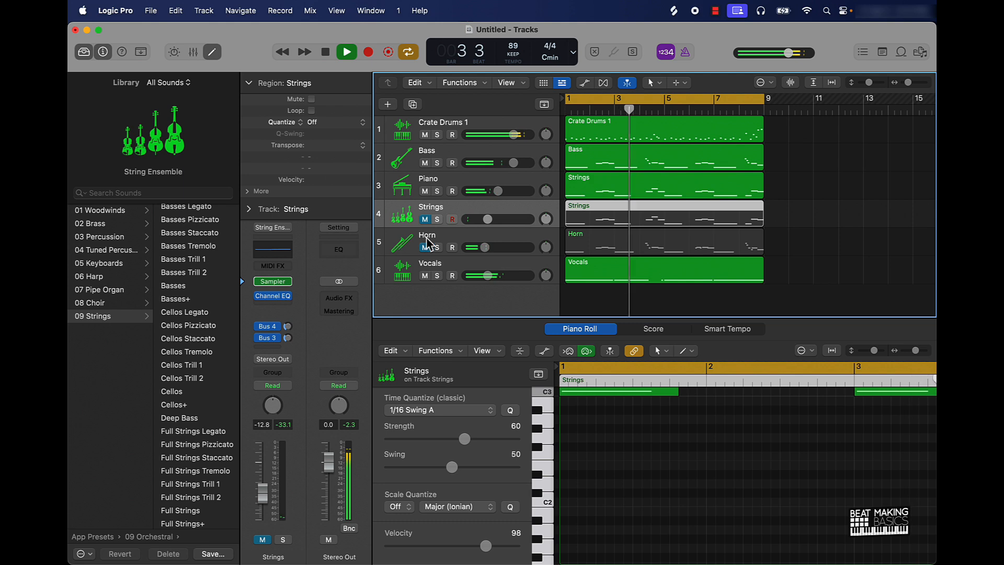
left_click(425, 190)
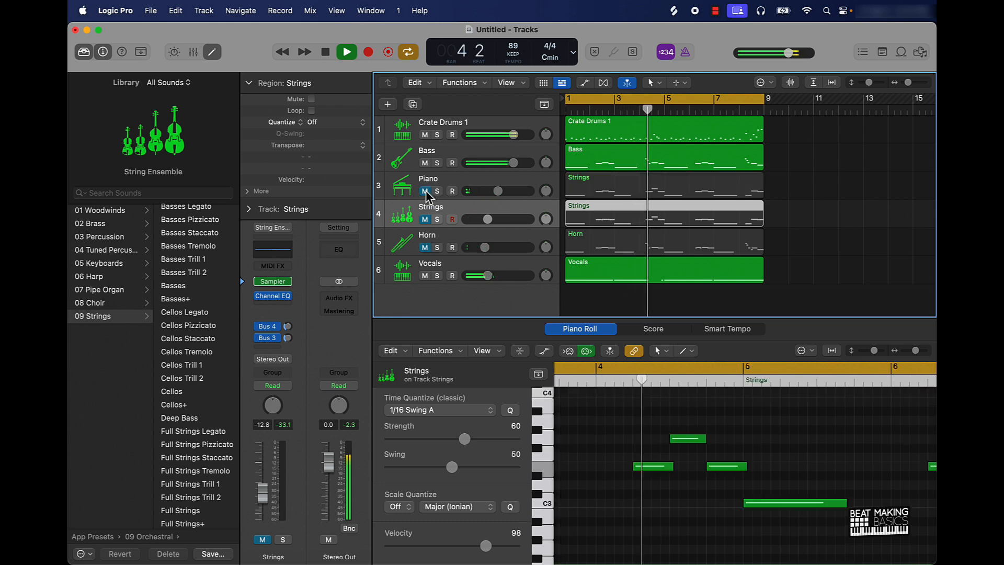
left_click(424, 191)
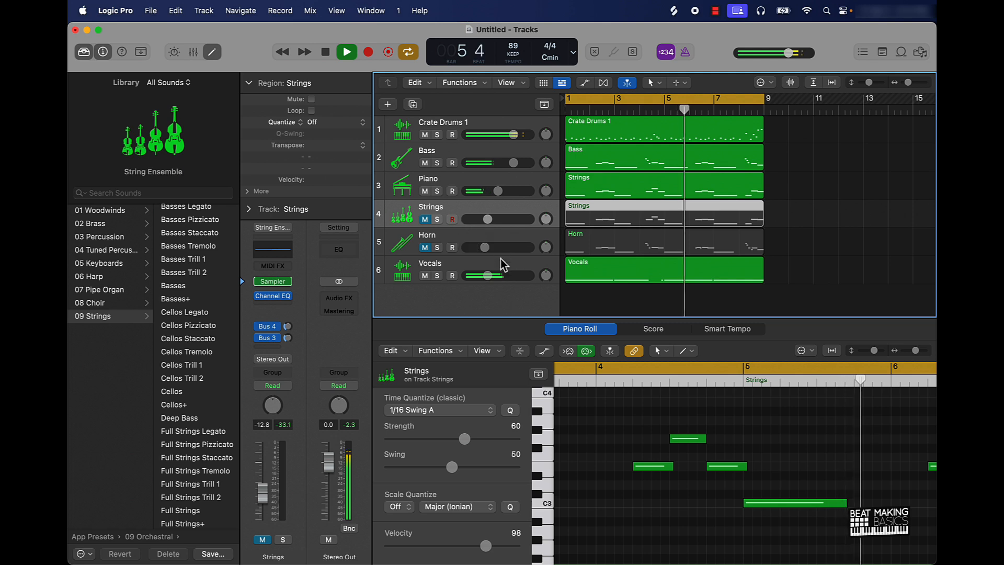
key("space")
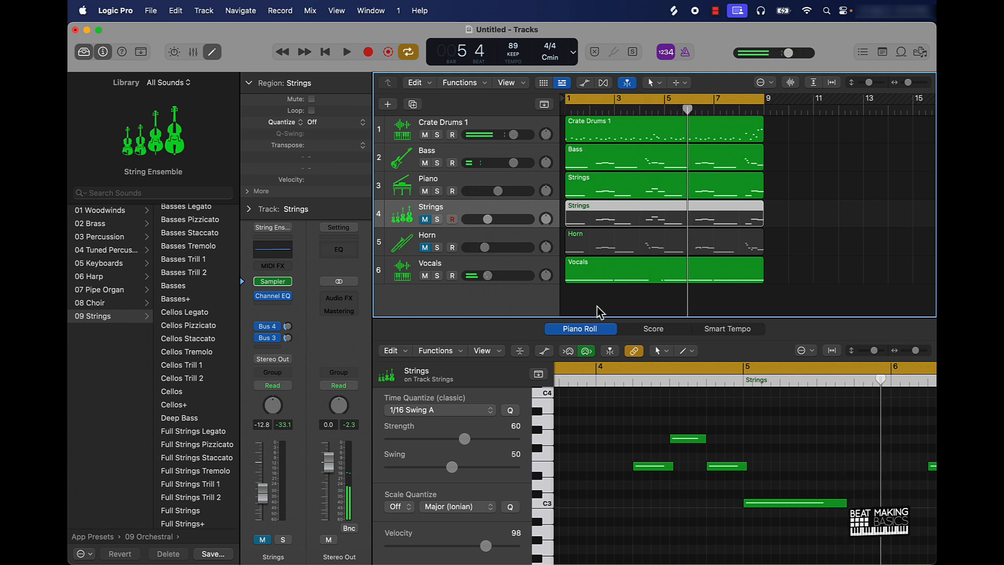